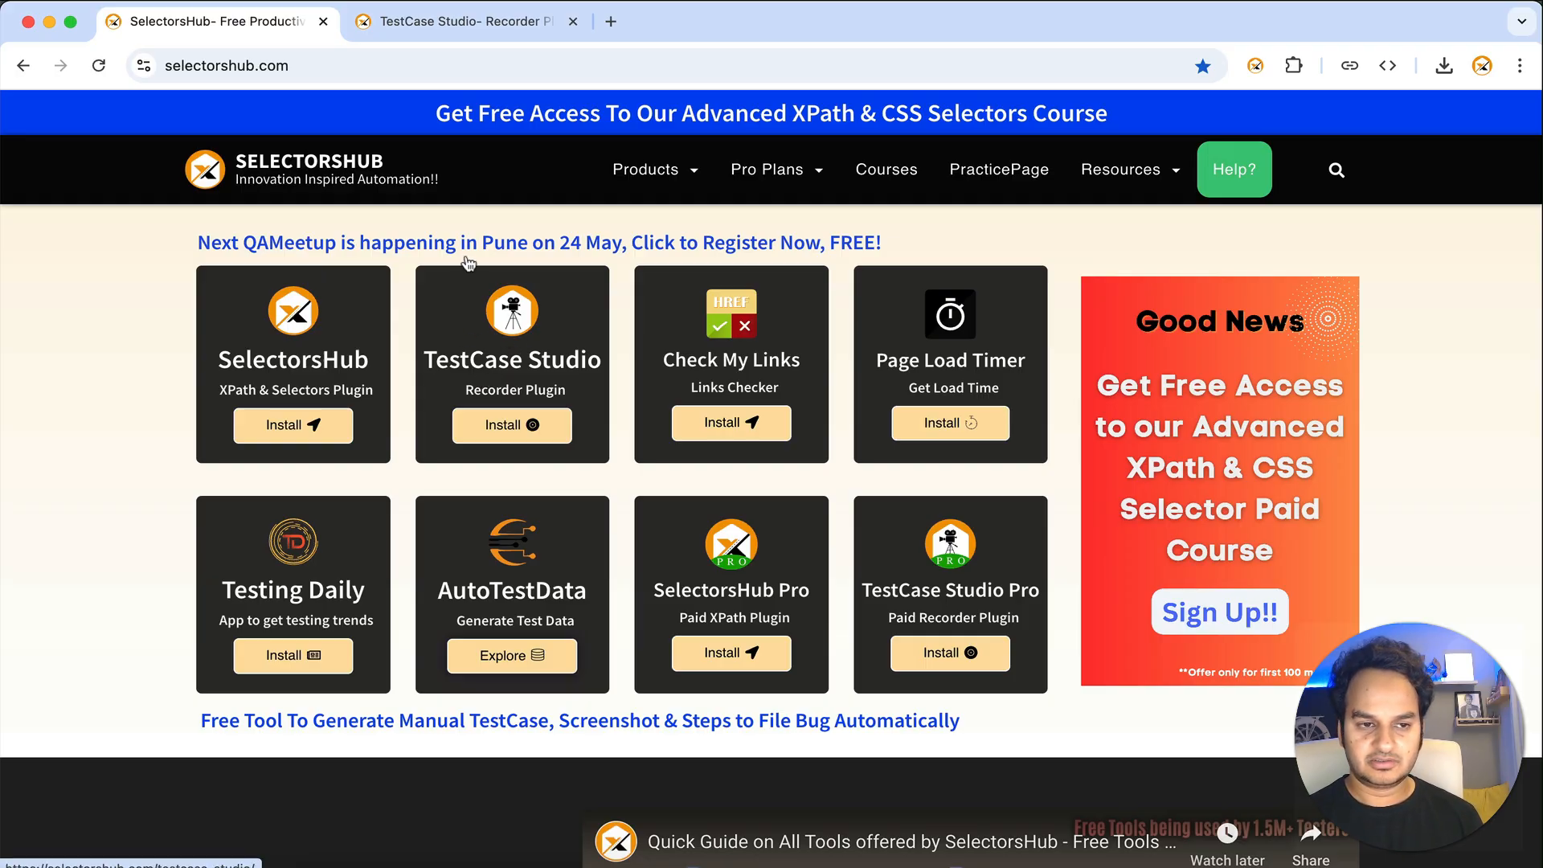
# - Open the TestCase Studio page on SelectorsHub and go to its Chrome Web Store listing
pyautogui.click(511, 354)
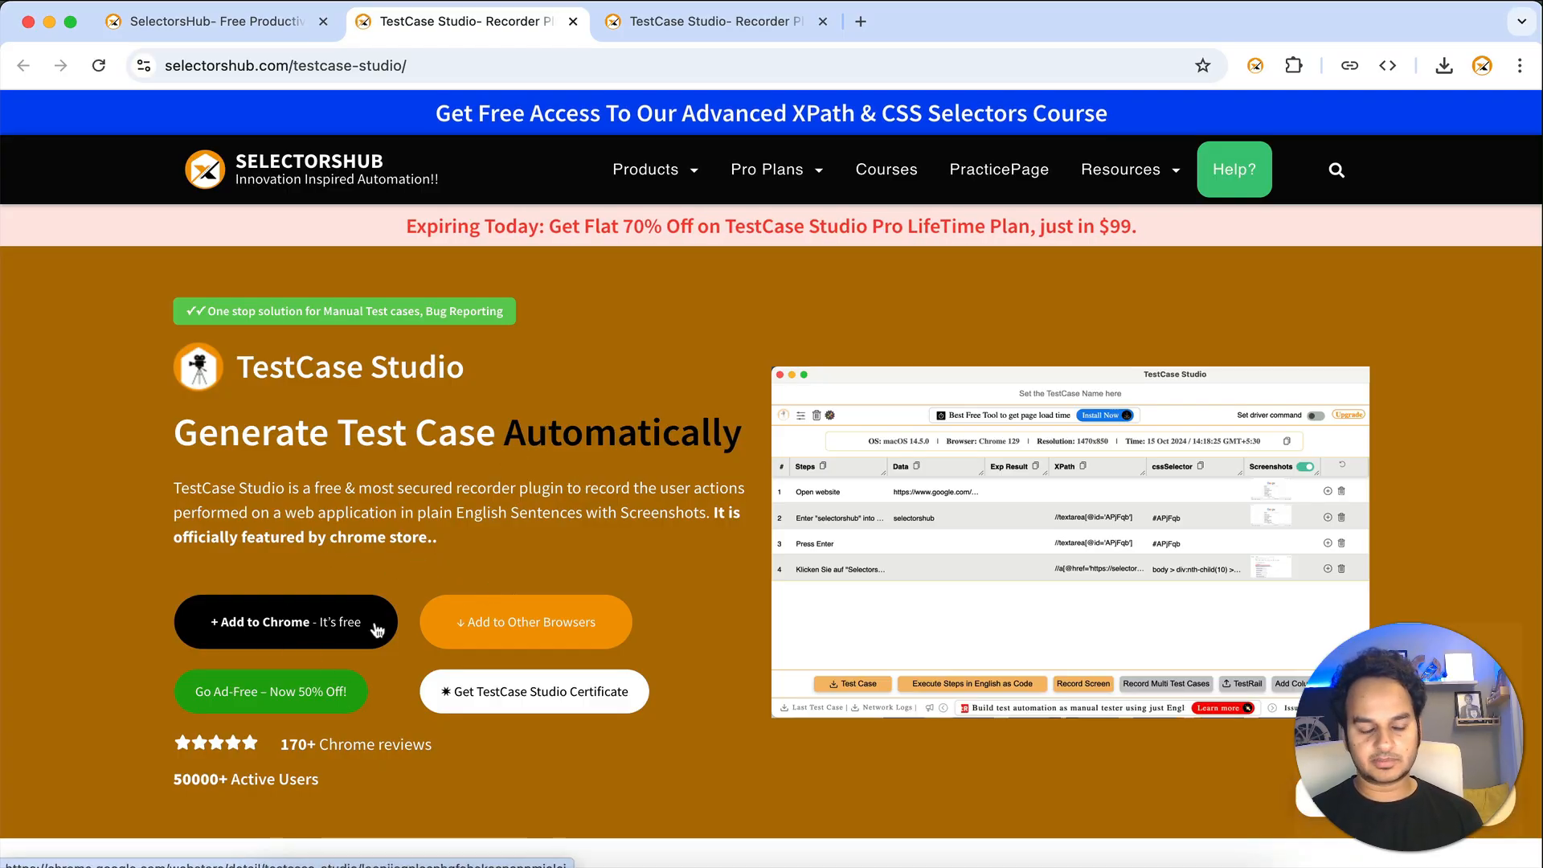
pyautogui.click(321, 627)
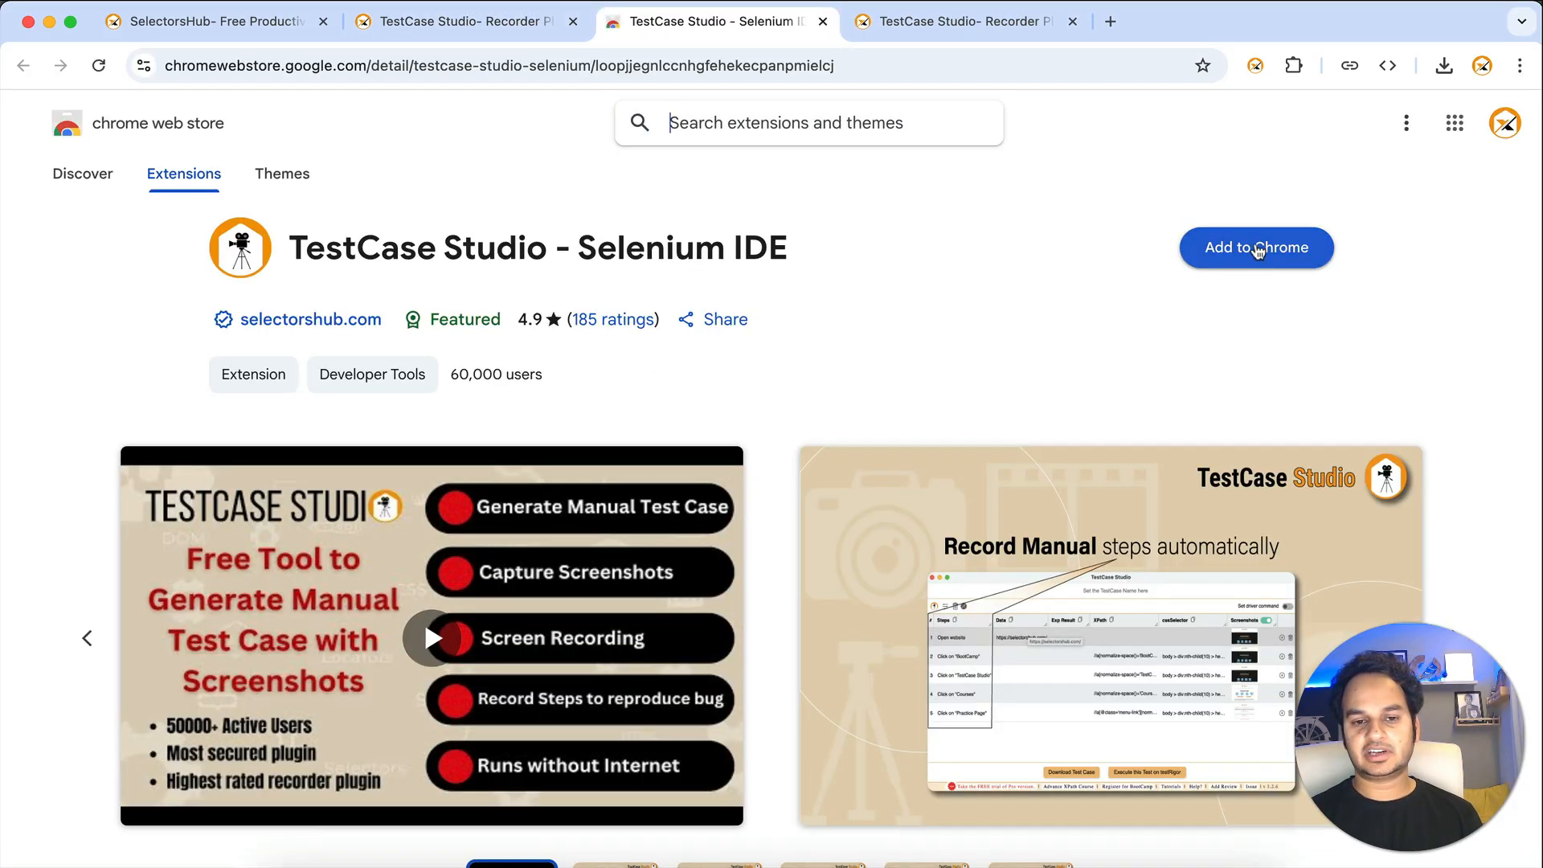
# - Install the TestCase Studio - Selenium IDE extension from the Chrome Web Store
pyautogui.click(1259, 251)
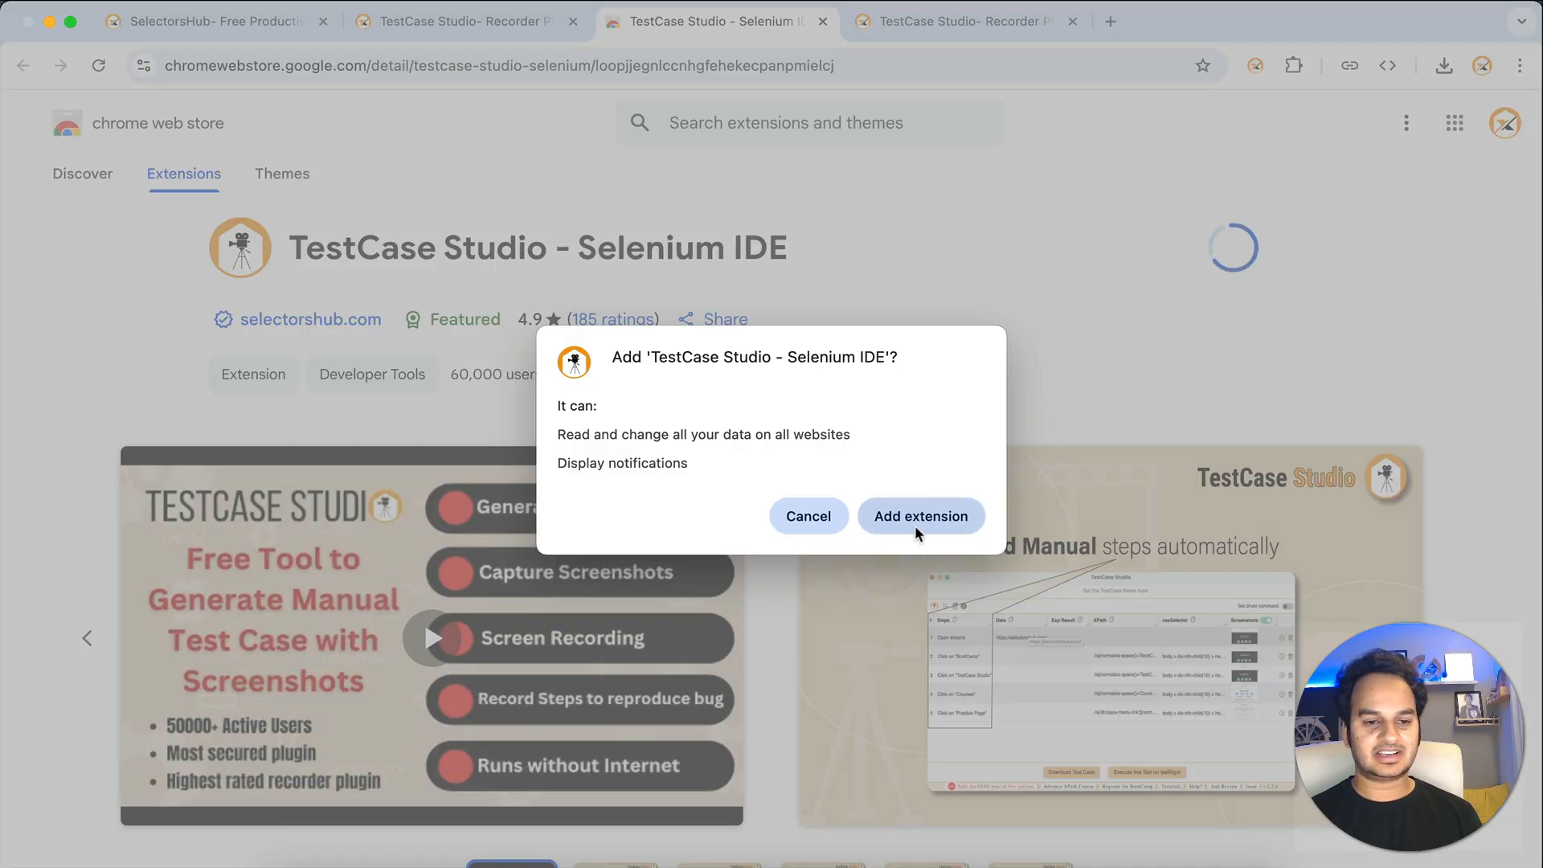
pyautogui.click(916, 520)
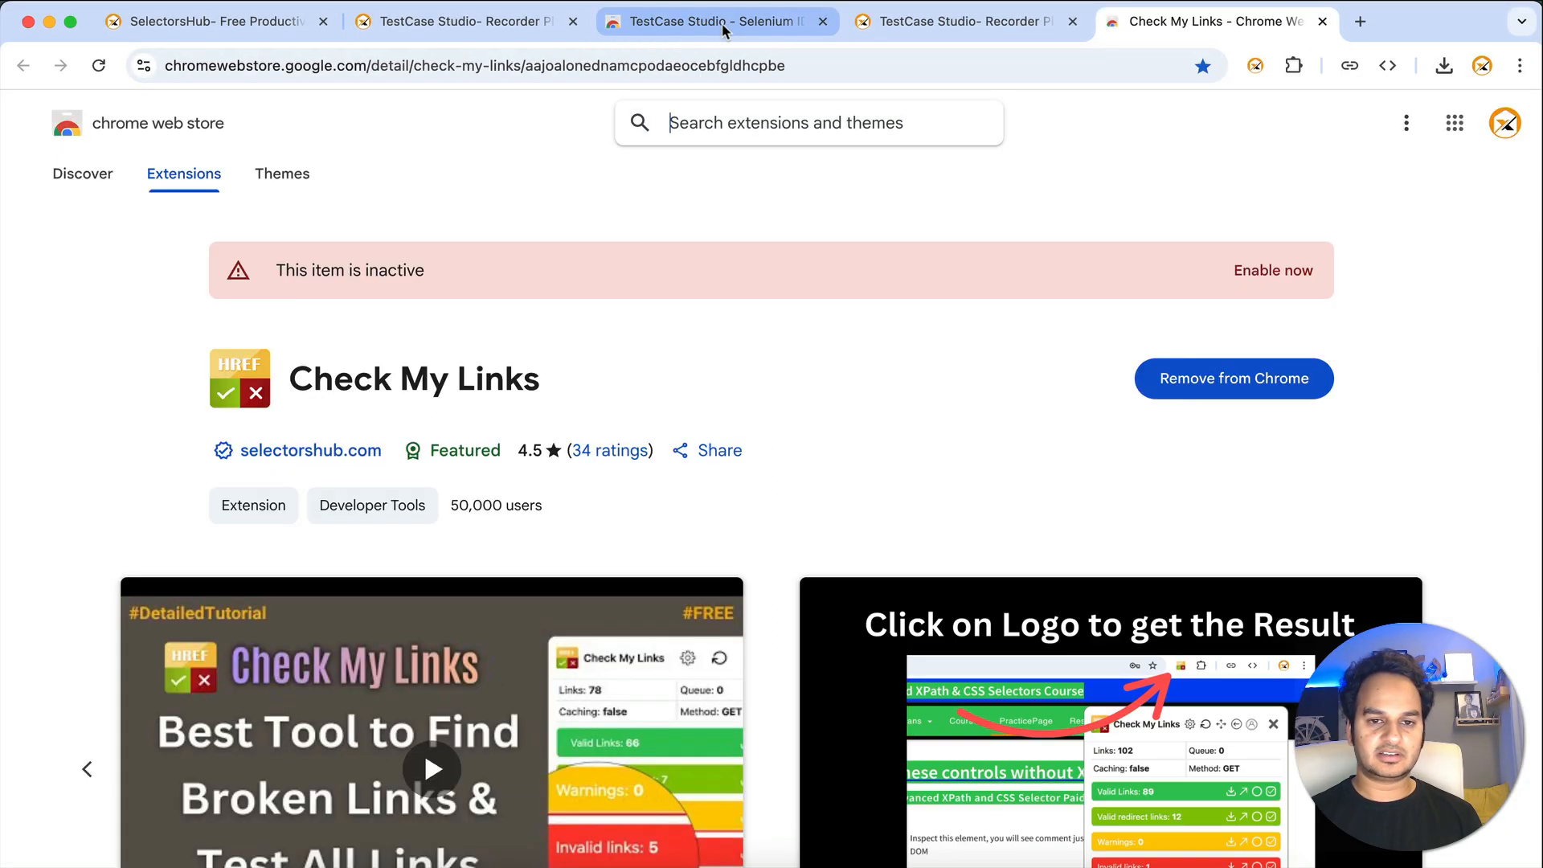
pyautogui.click(723, 31)
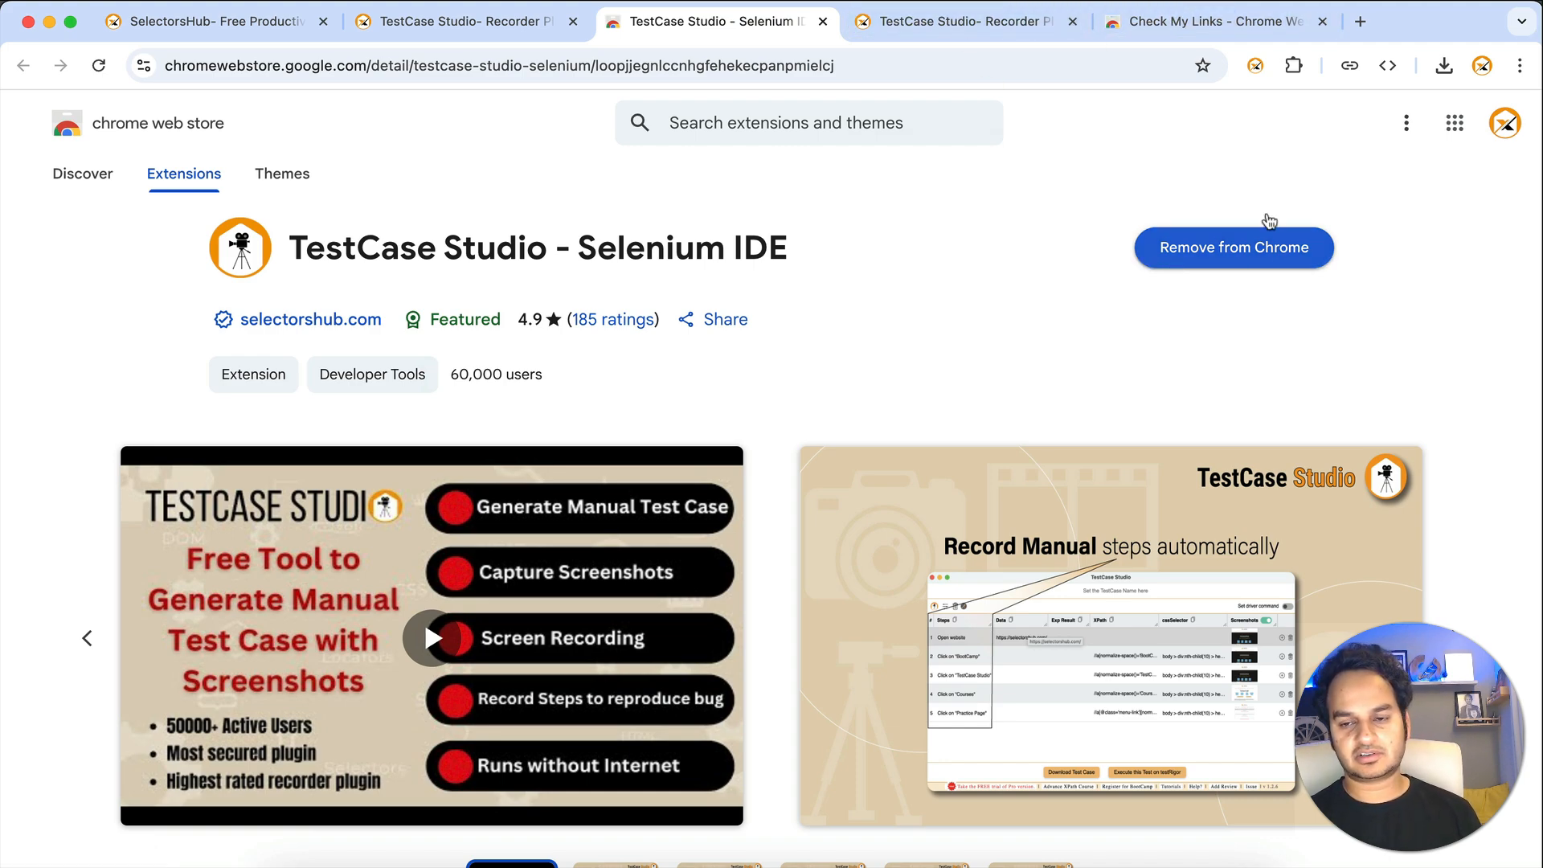
# - Pin TestCase Studio to the Chrome toolbar from the Extensions menu
pyautogui.click(1293, 68)
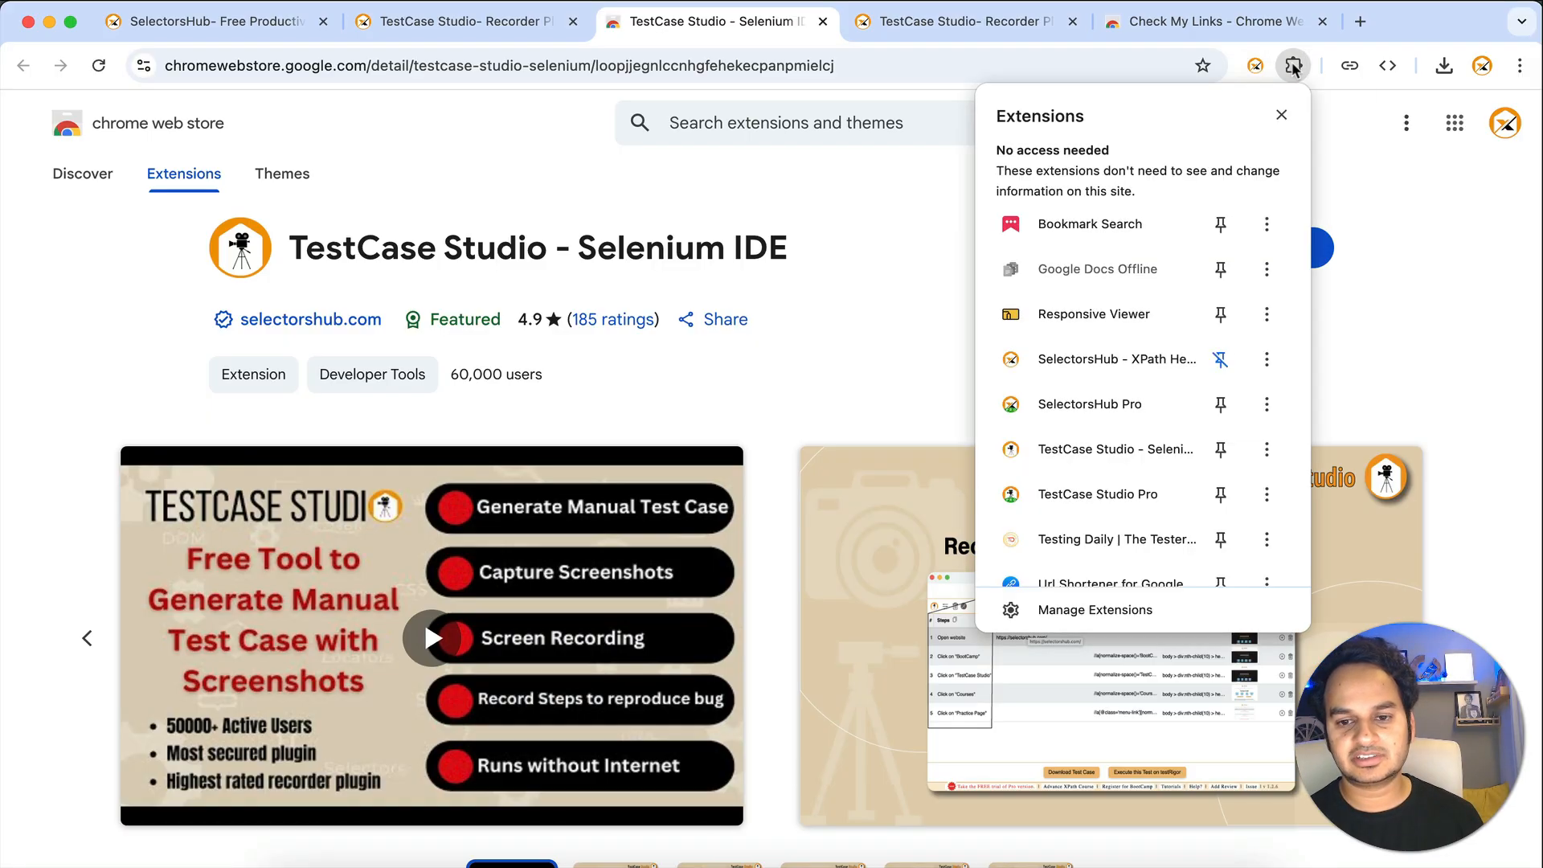
pyautogui.click(1223, 450)
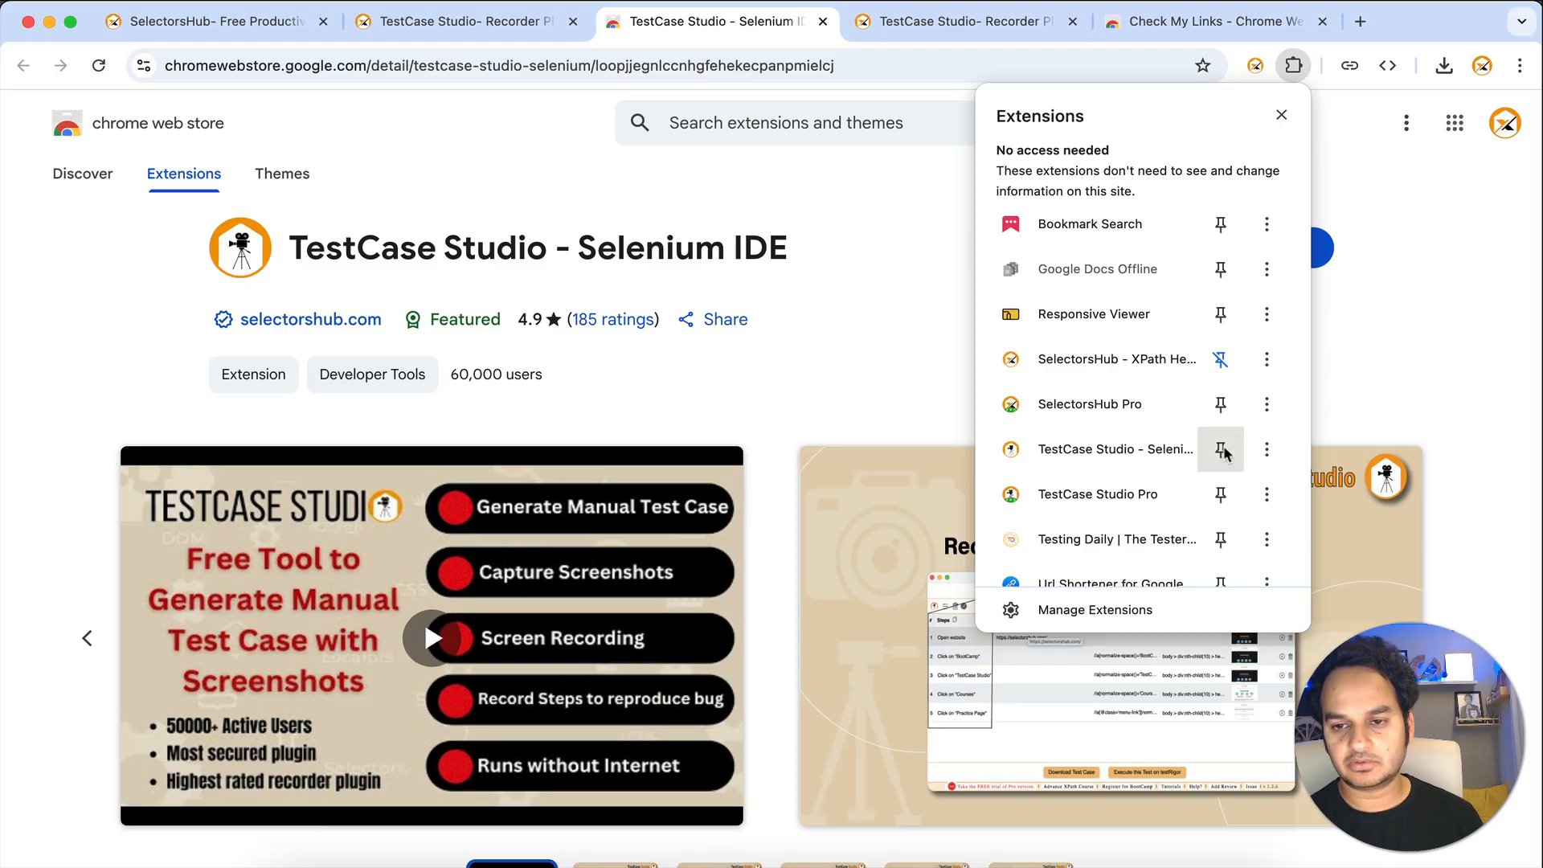
pyautogui.click(1388, 196)
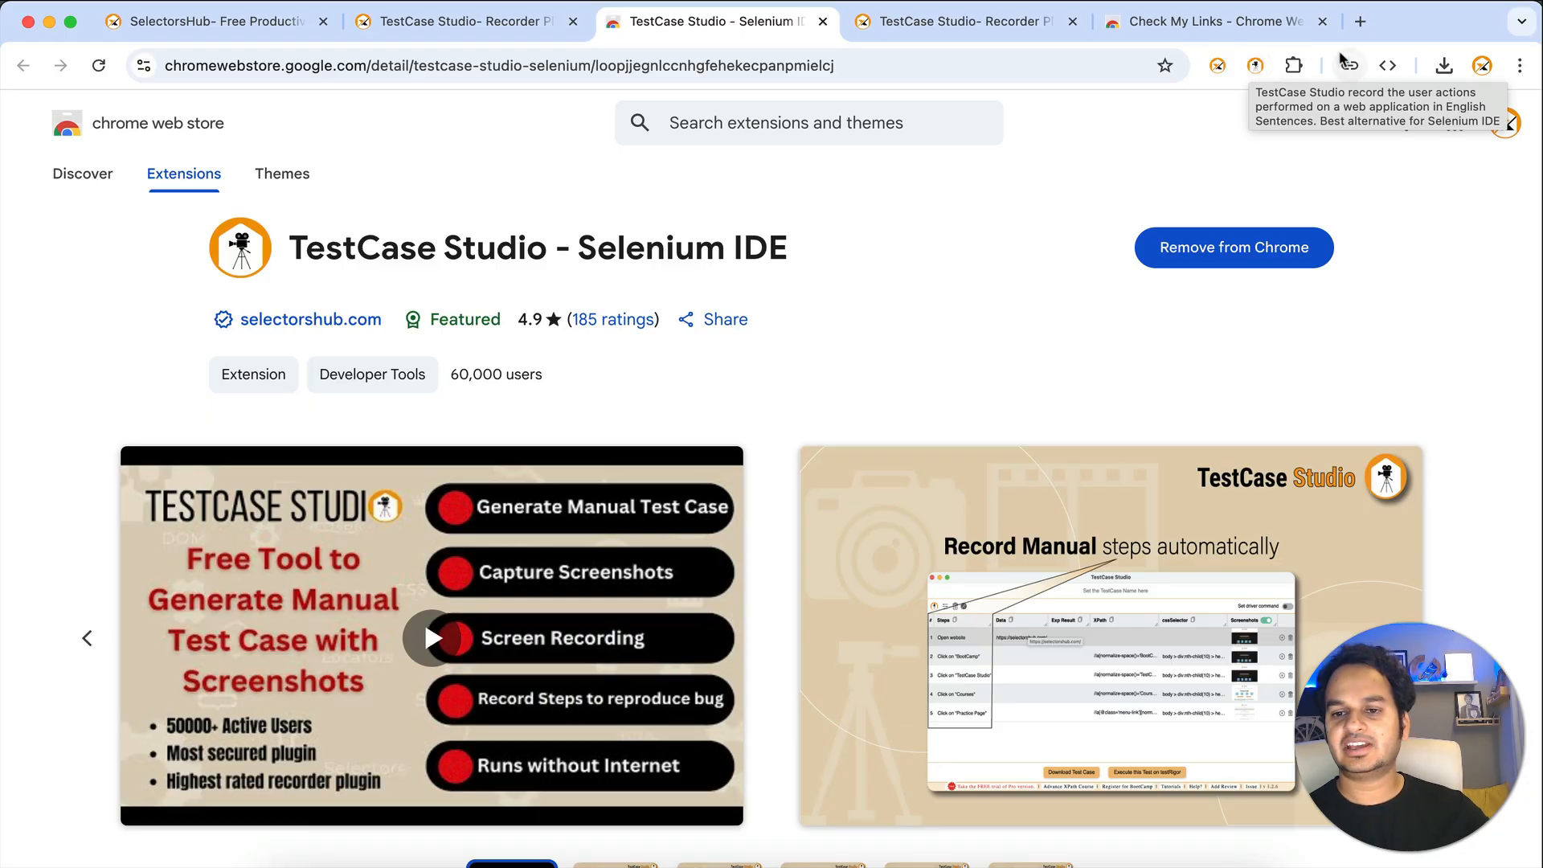
# - Load flipkart.com in a new tab and launch the TestCase Studio recorder over it
pyautogui.click(1360, 21)
pyautogui.write('fli')
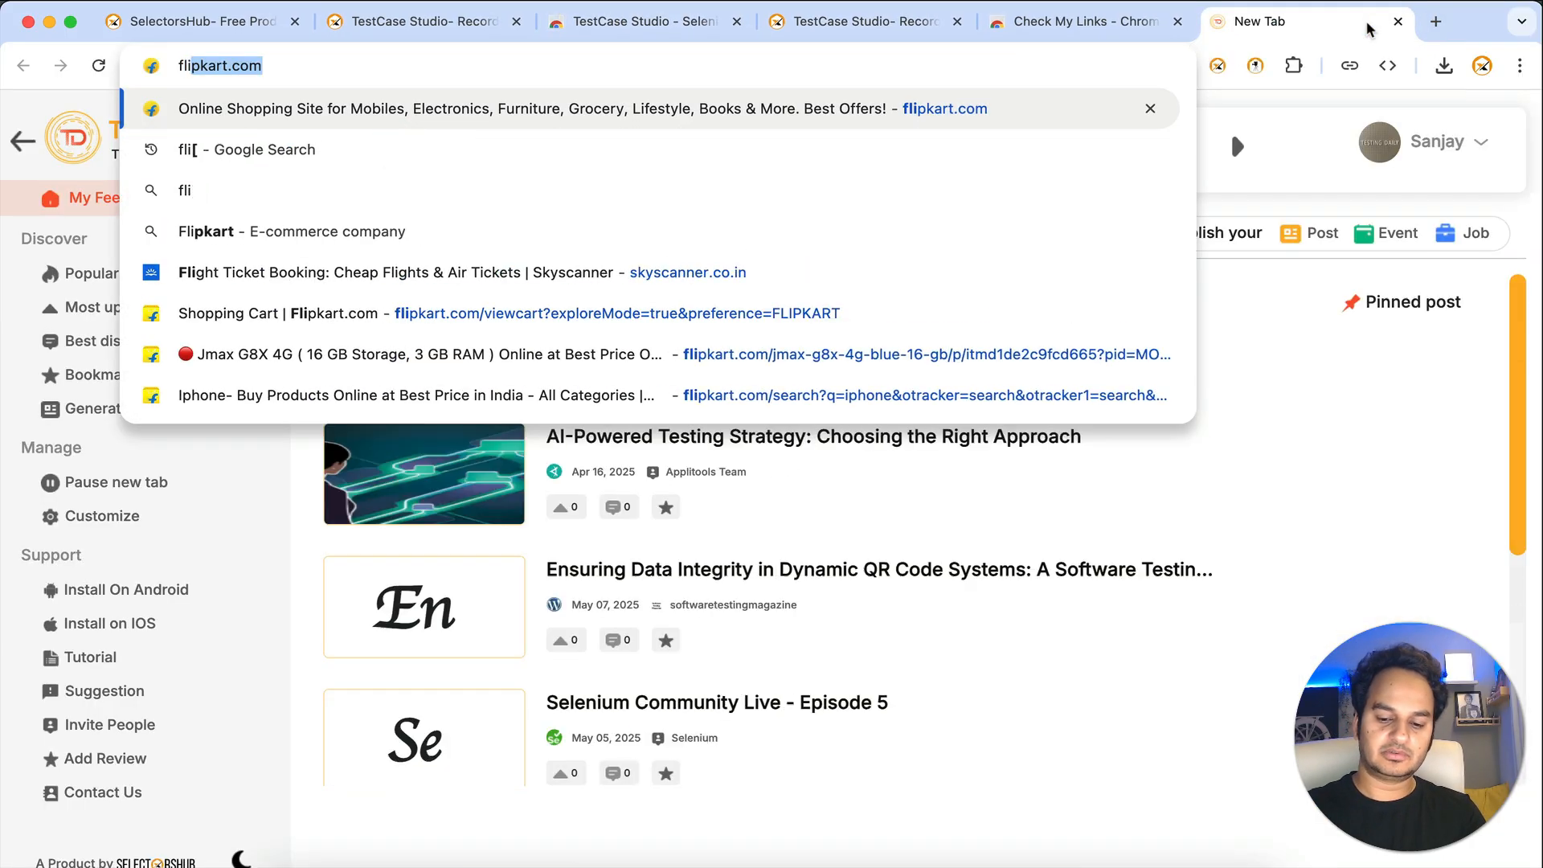
pyautogui.press('Return')
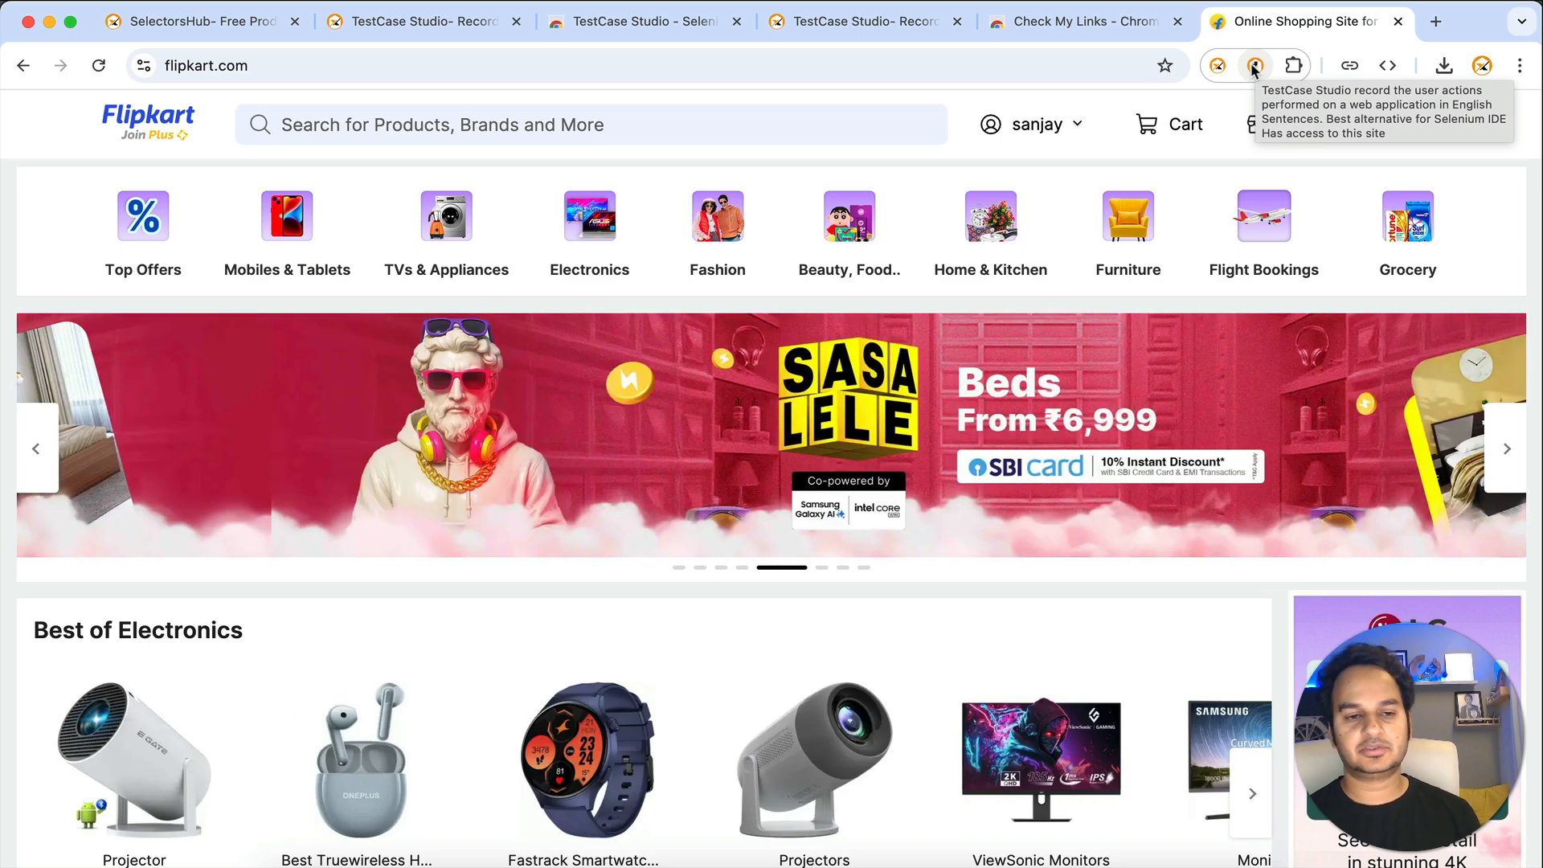
pyautogui.click(1254, 66)
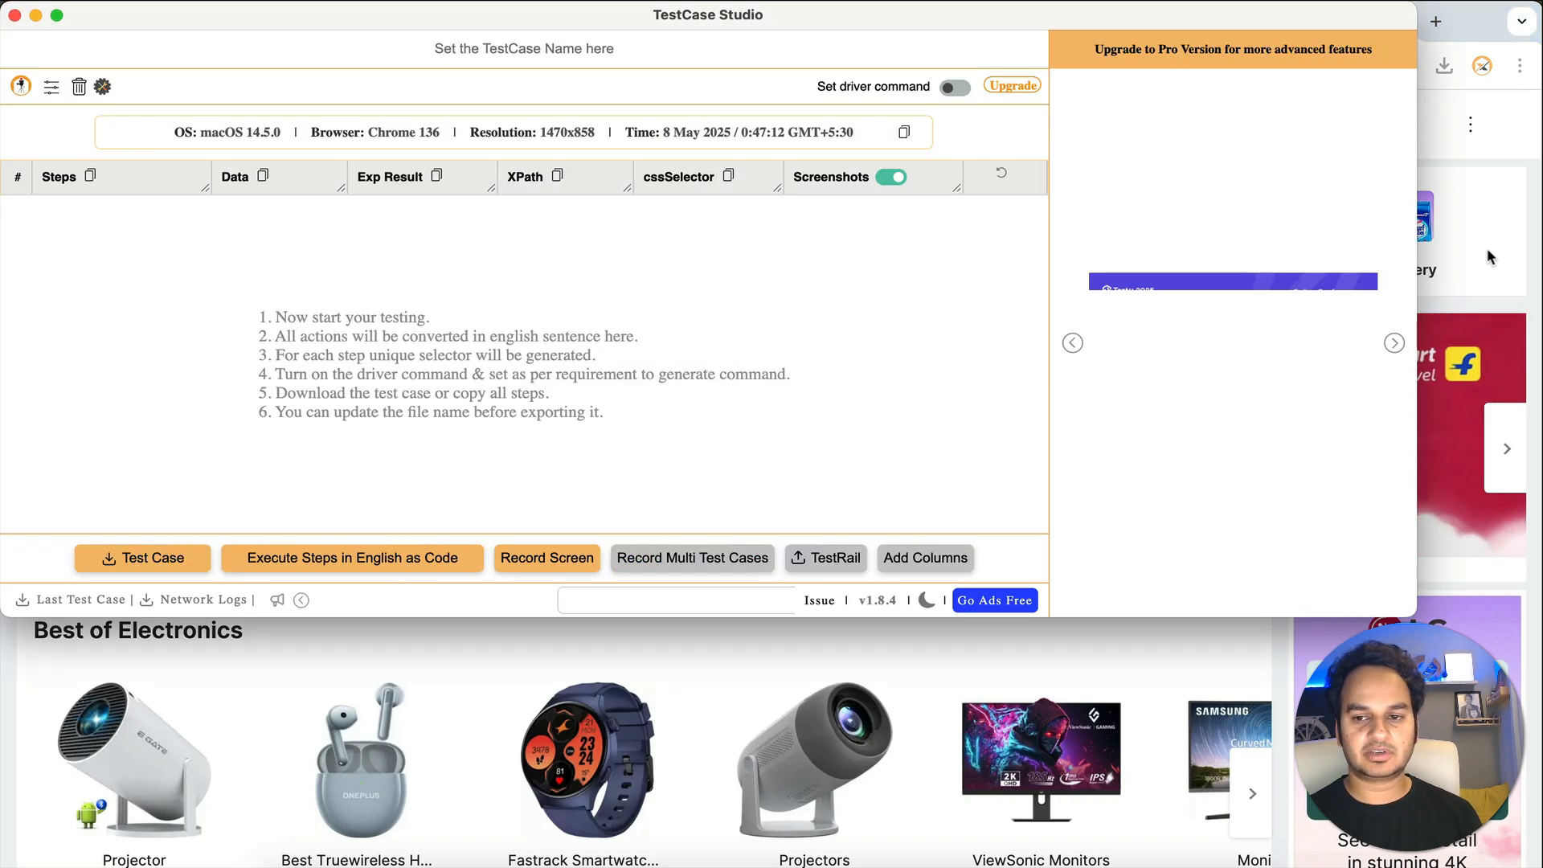
pyautogui.click(1504, 221)
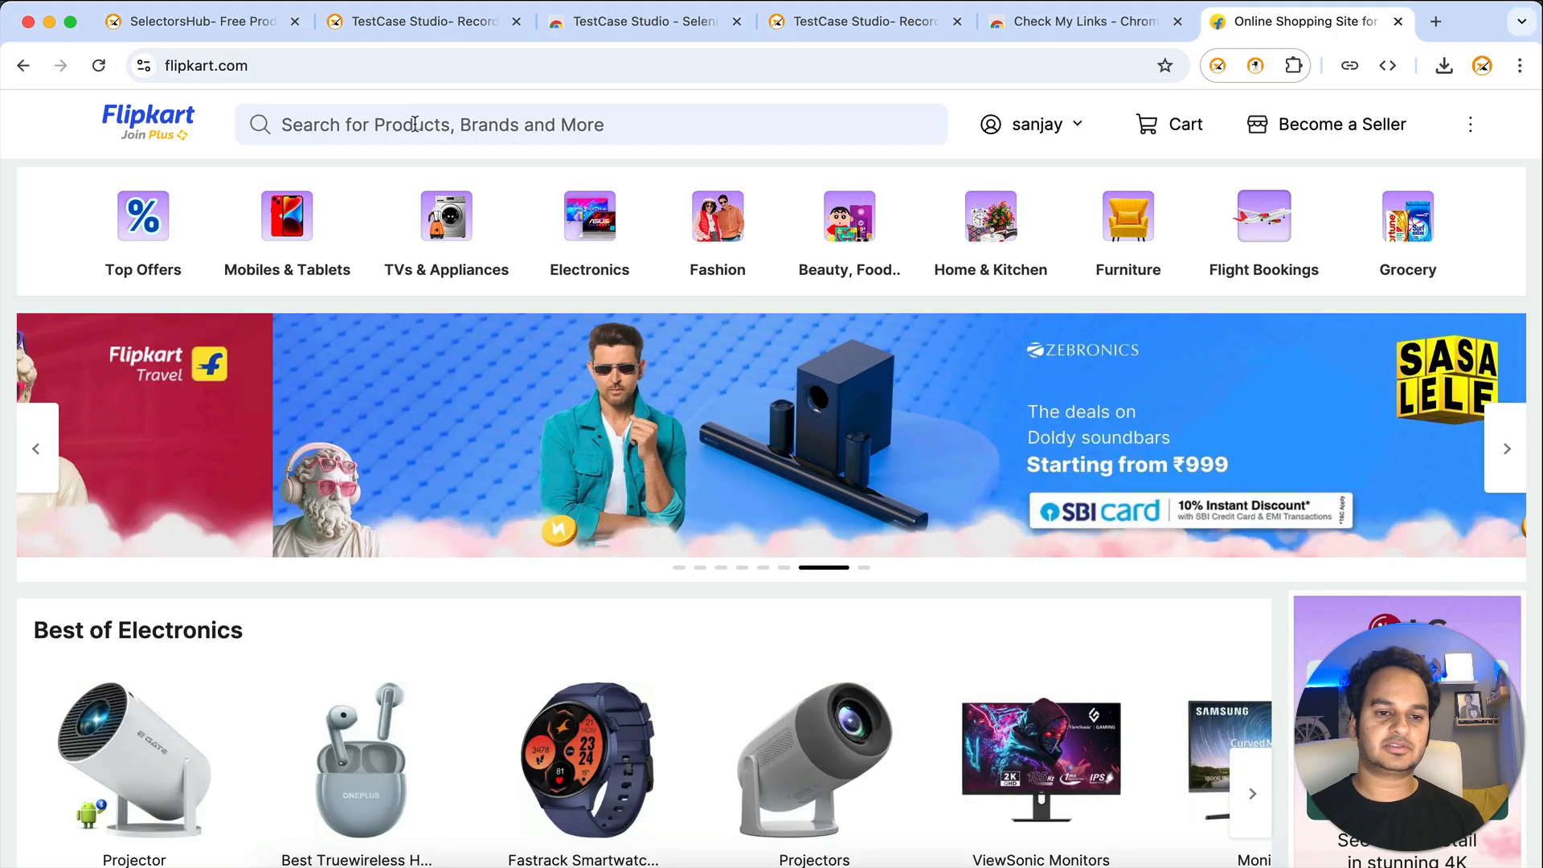
# - Search Flipkart for 'iphone', open Apple iPhone 13, and record a check on its ₹1,512/month price
pyautogui.click(414, 123)
pyautogui.write('iphon')
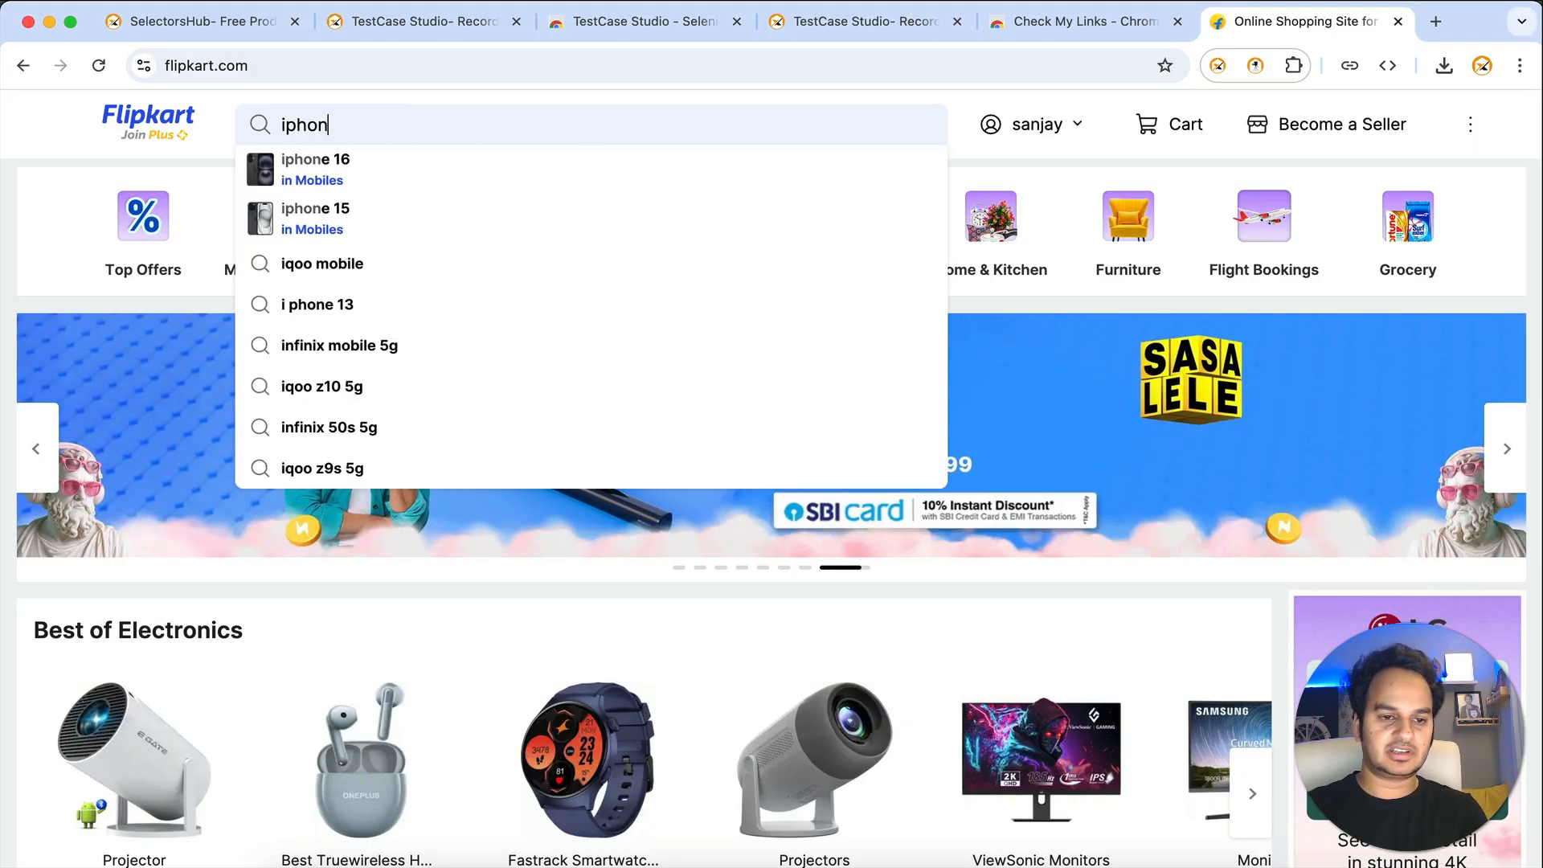
pyautogui.write('e')
pyautogui.press('Return')
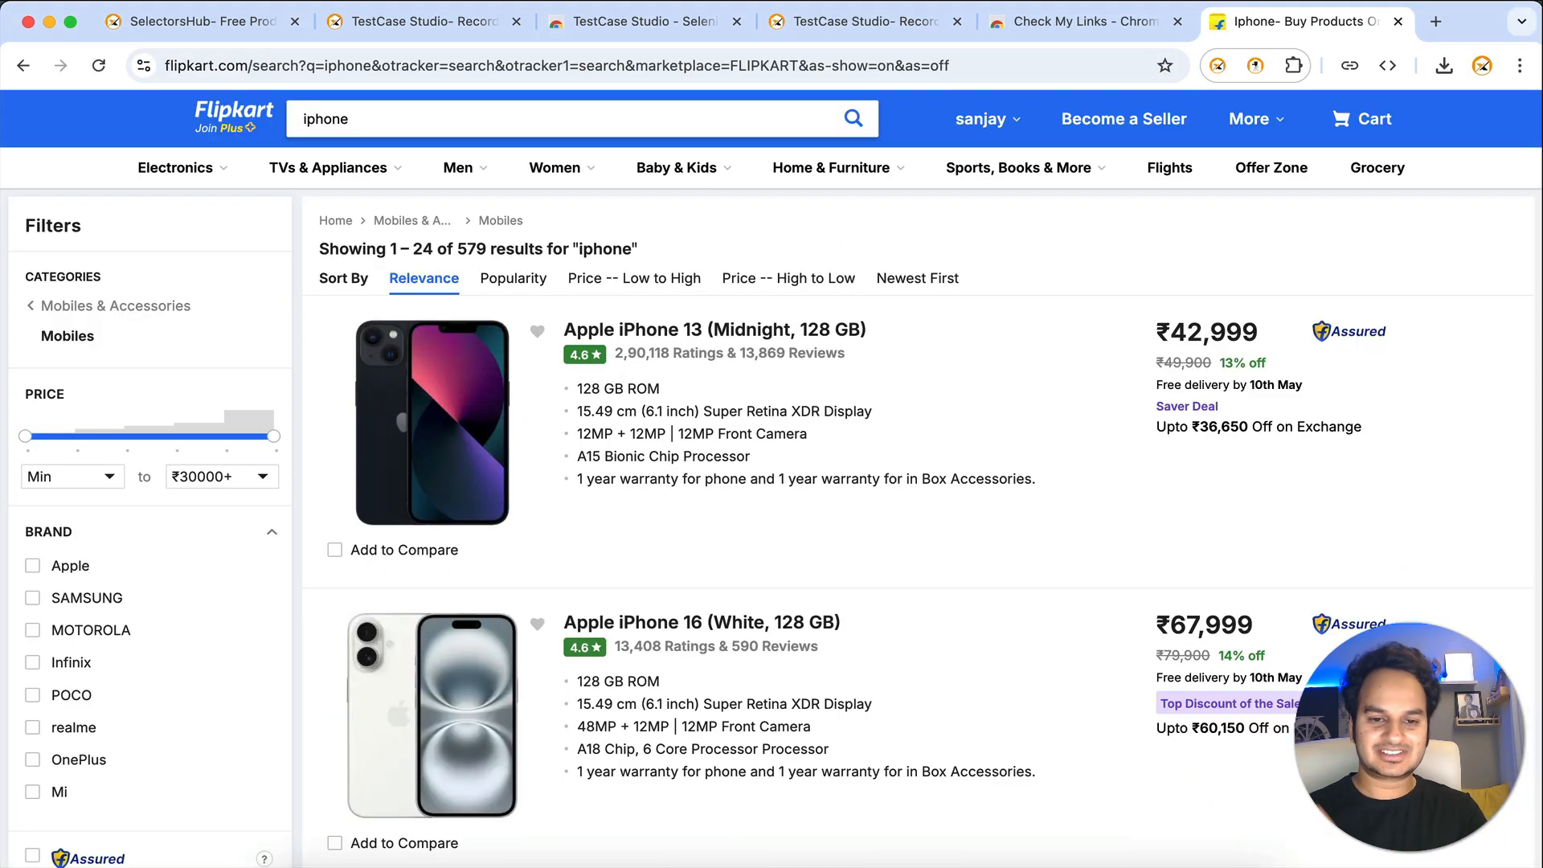
pyautogui.click(658, 330)
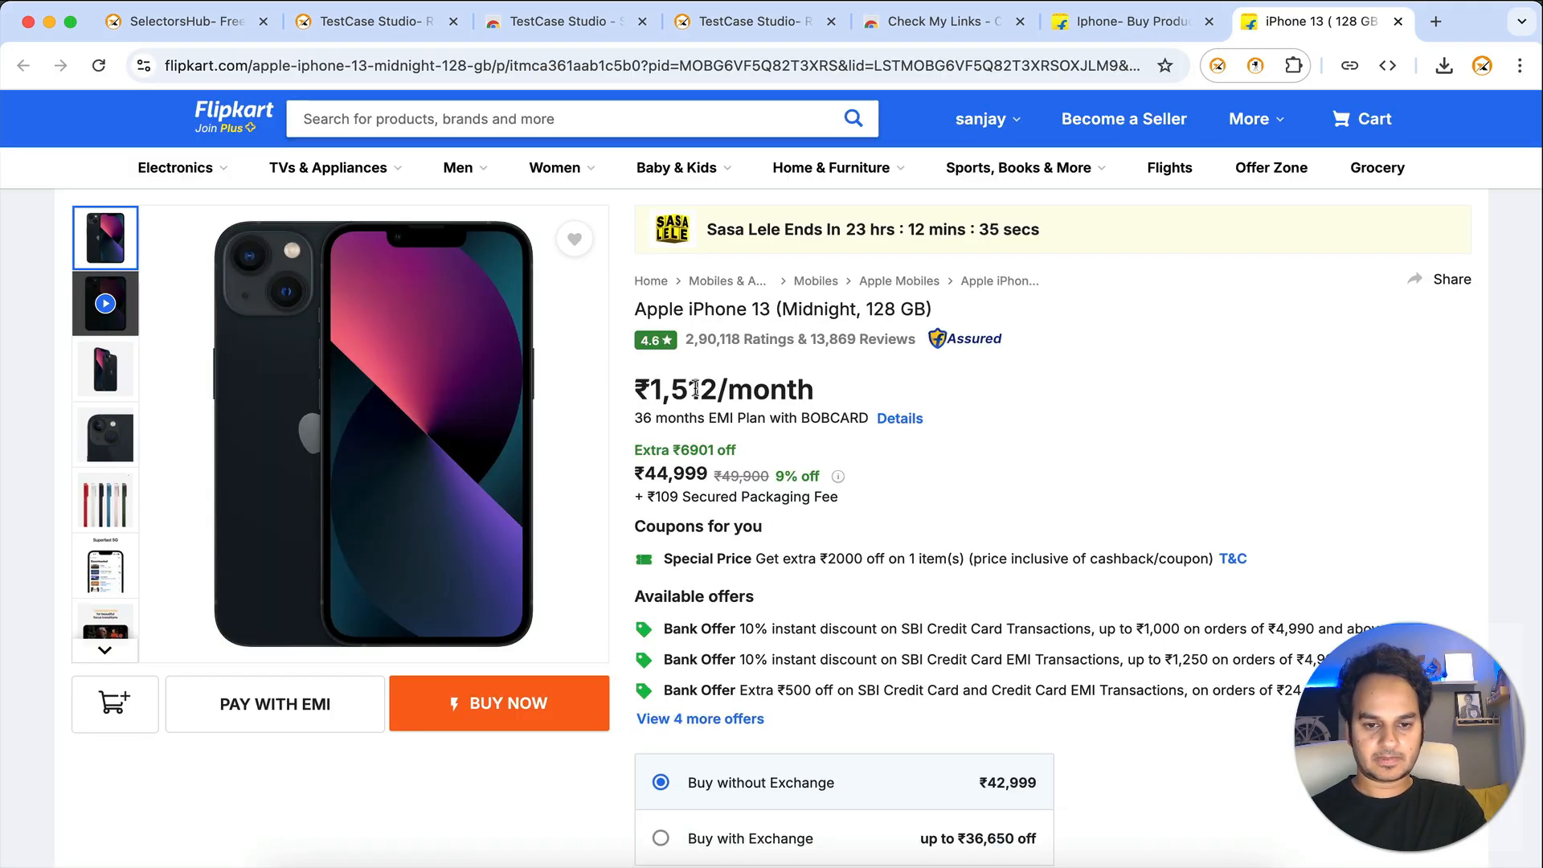
pyautogui.rightClick(696, 391)
pyautogui.click(1096, 441)
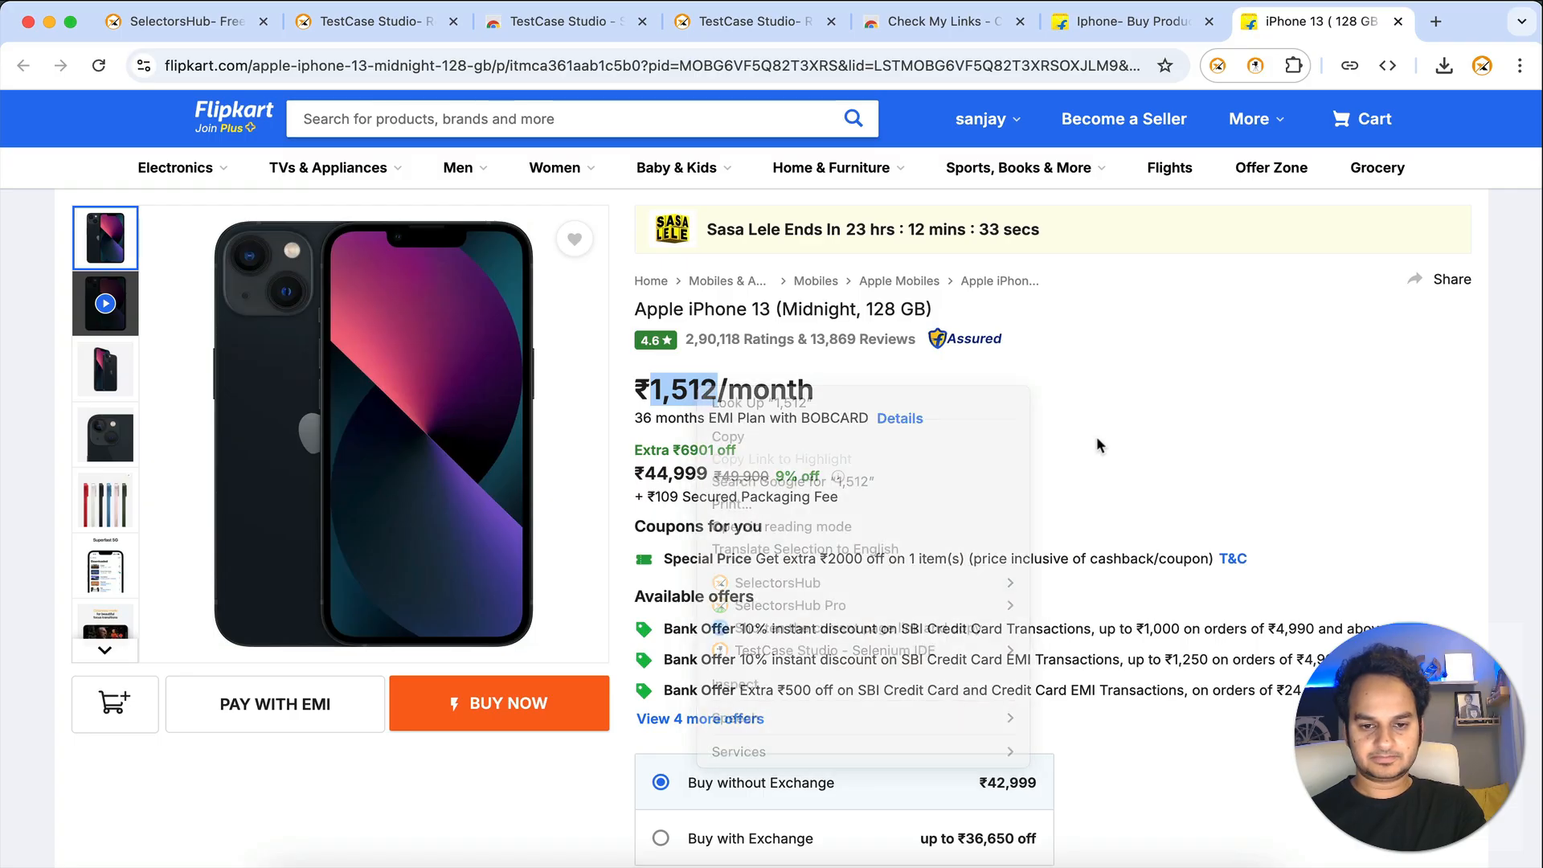
# - Try Buy with Exchange, cancel it, choose BUY NOW, then return to the Flipkart home page
pyautogui.scroll(-5, 790, 689)
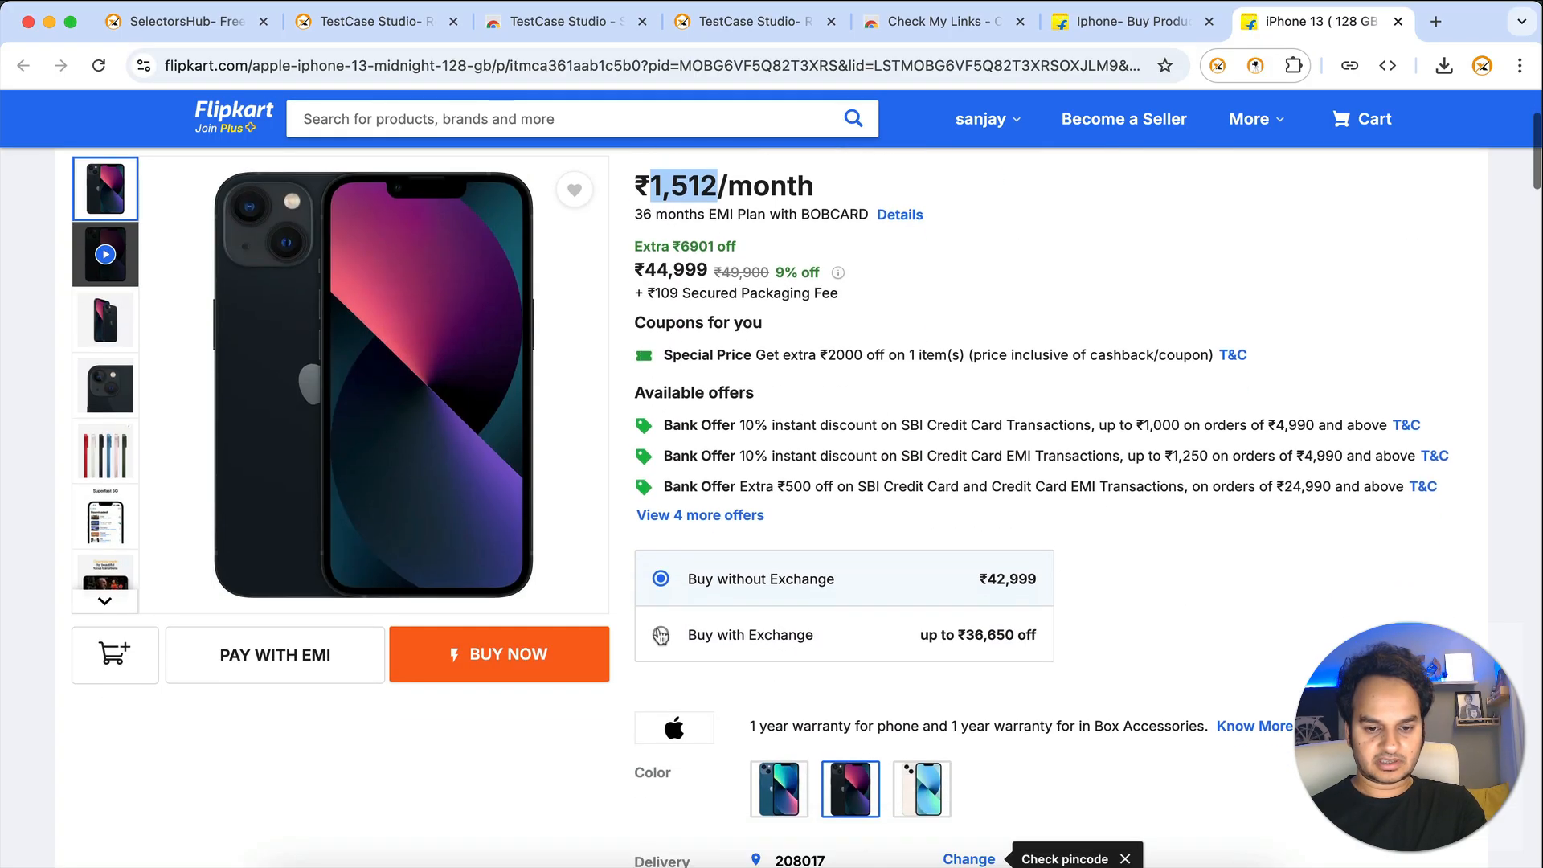
pyautogui.click(662, 636)
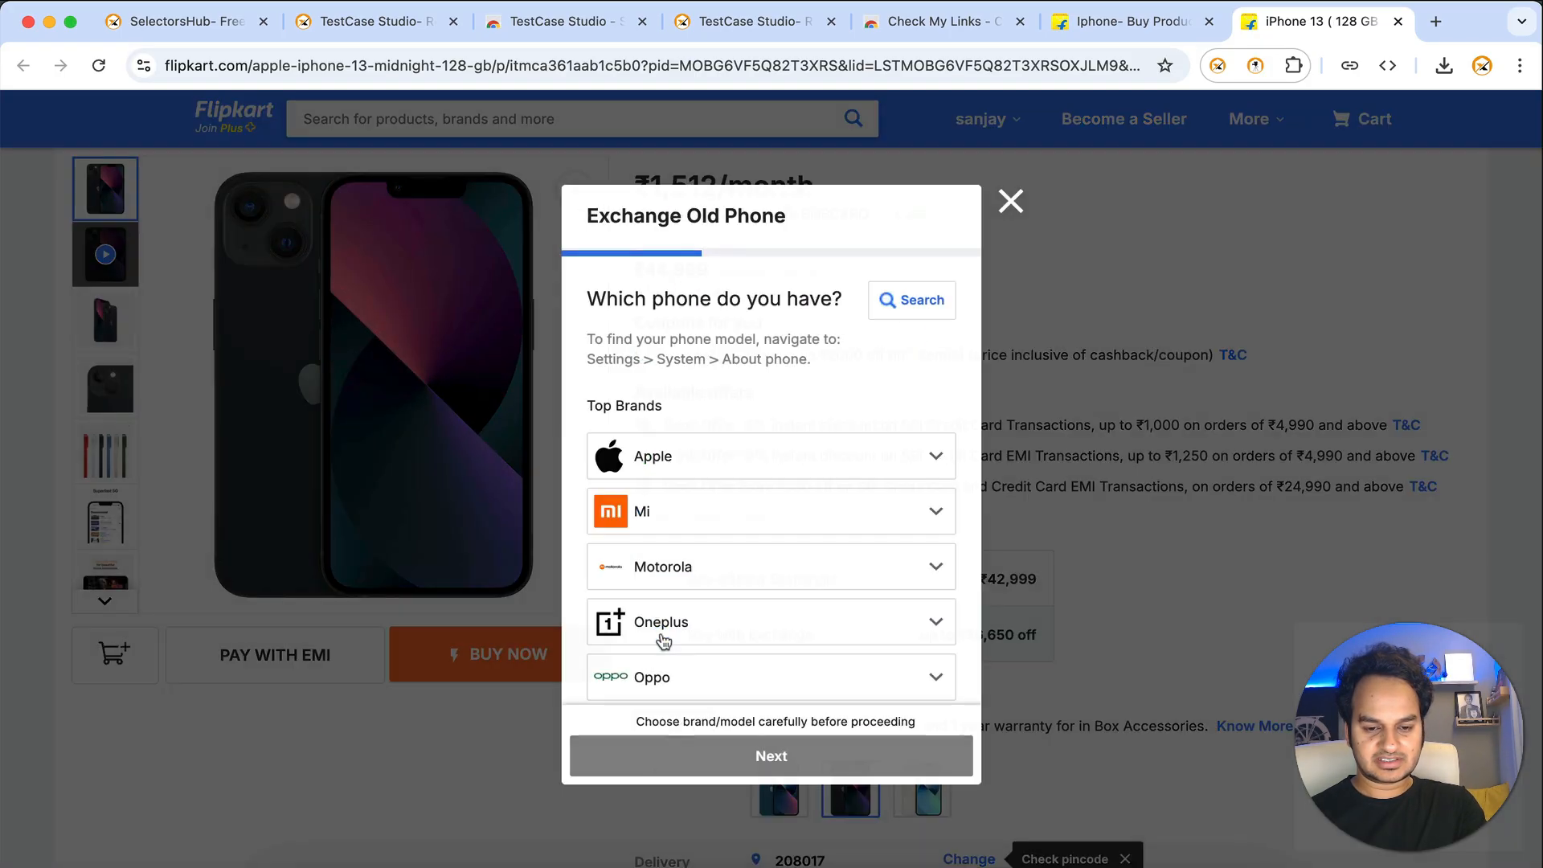
pyautogui.click(1015, 199)
pyautogui.click(1015, 356)
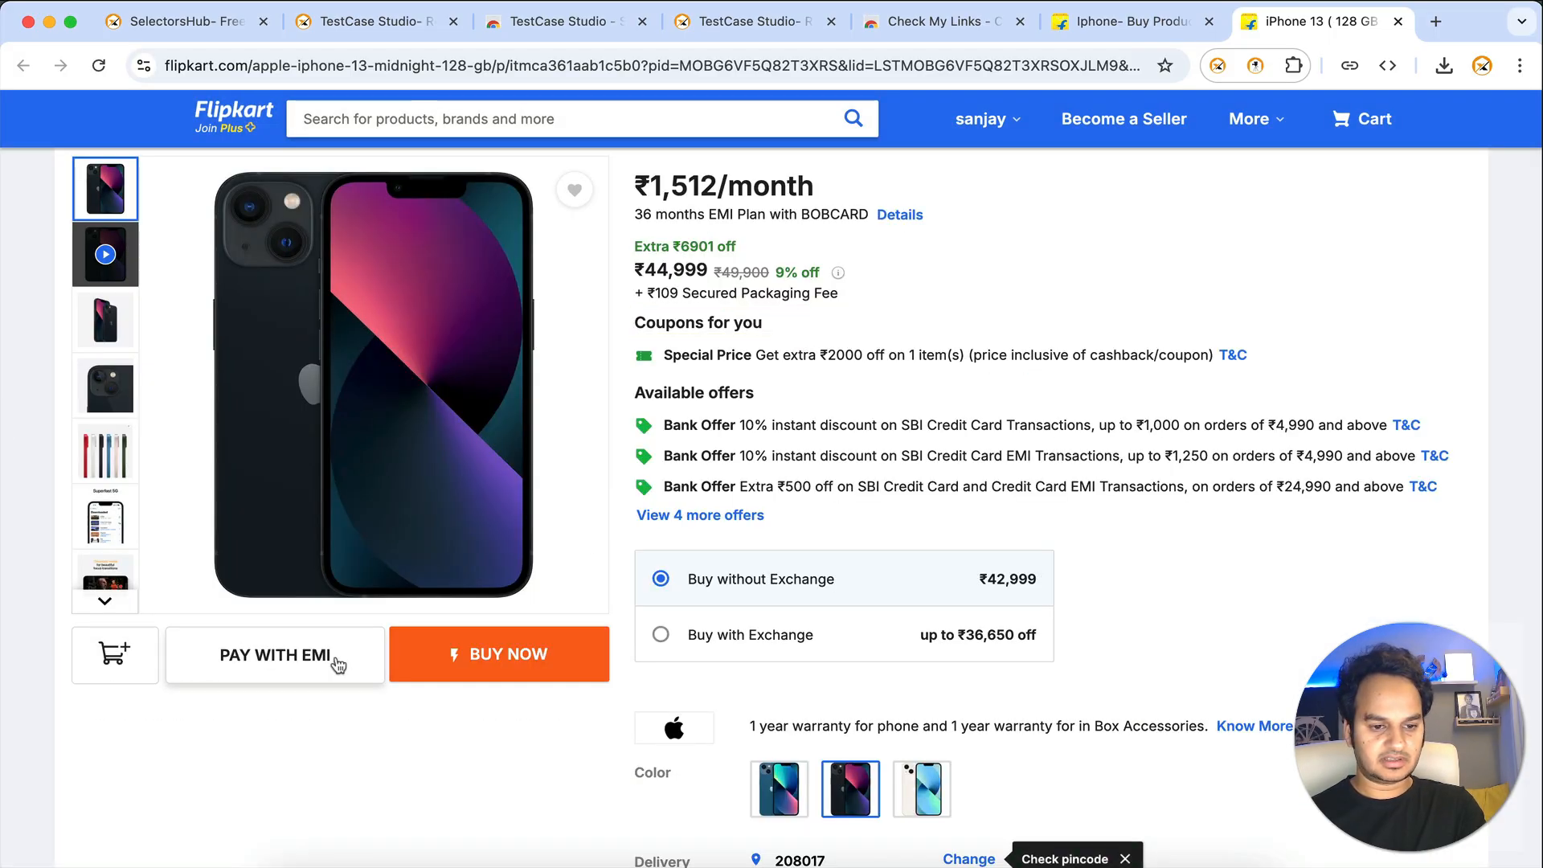
pyautogui.click(472, 652)
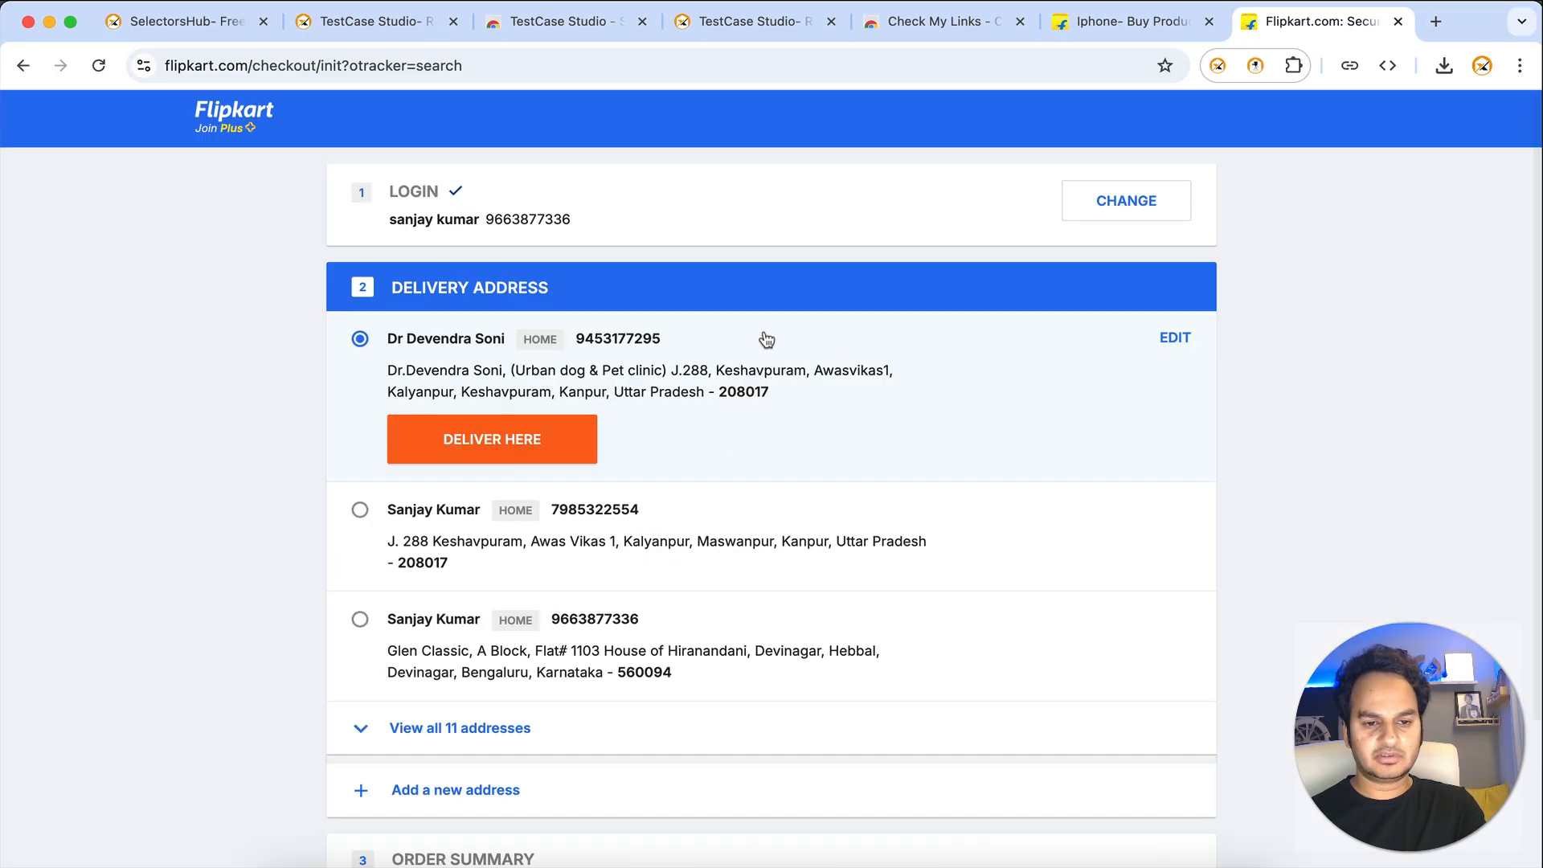
pyautogui.click(239, 106)
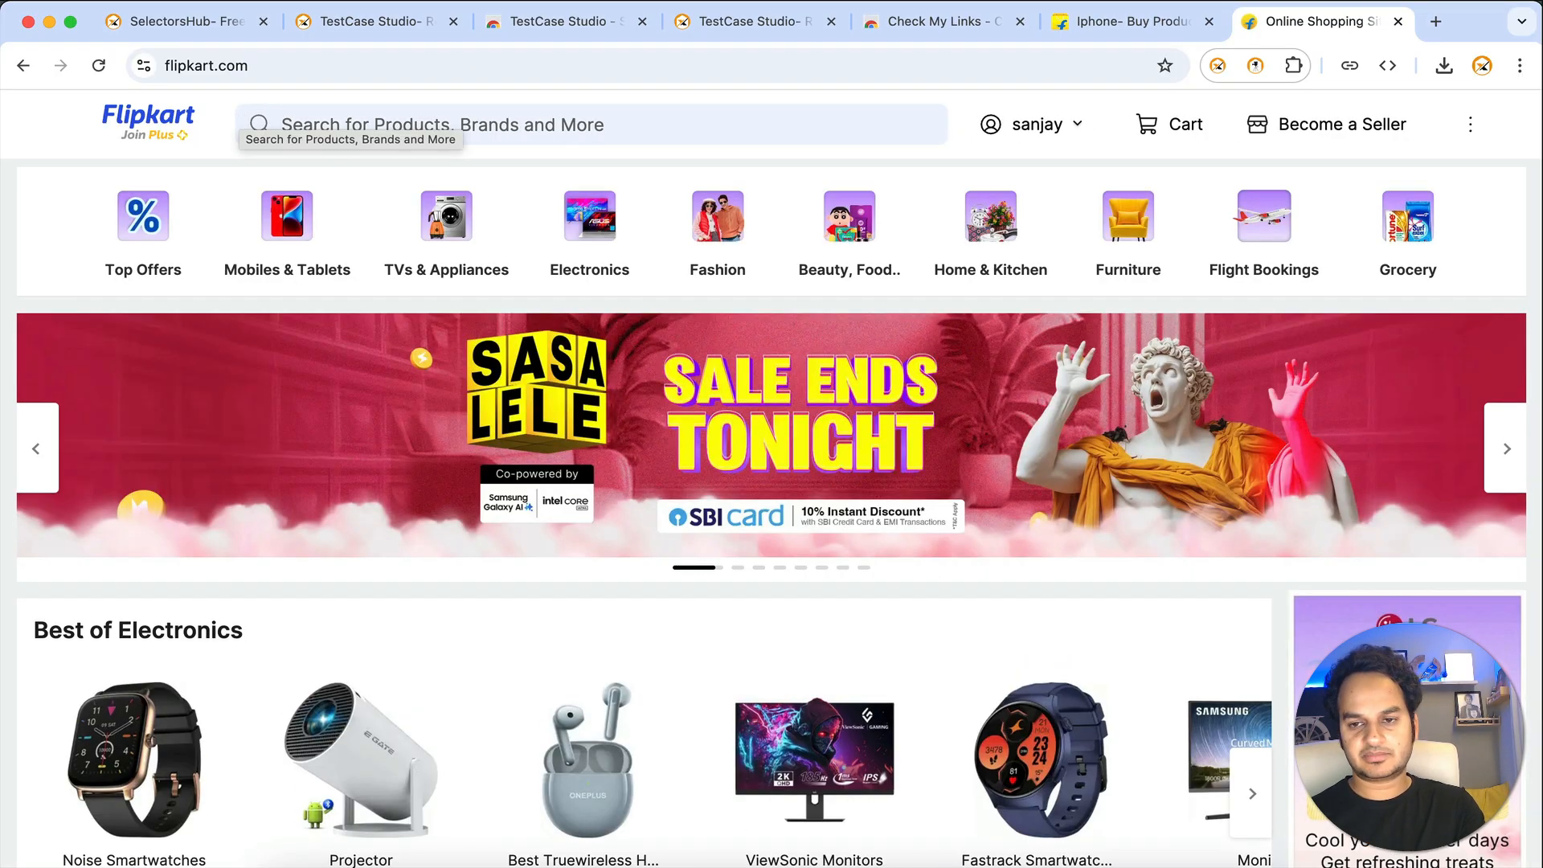
pyautogui.click(1256, 65)
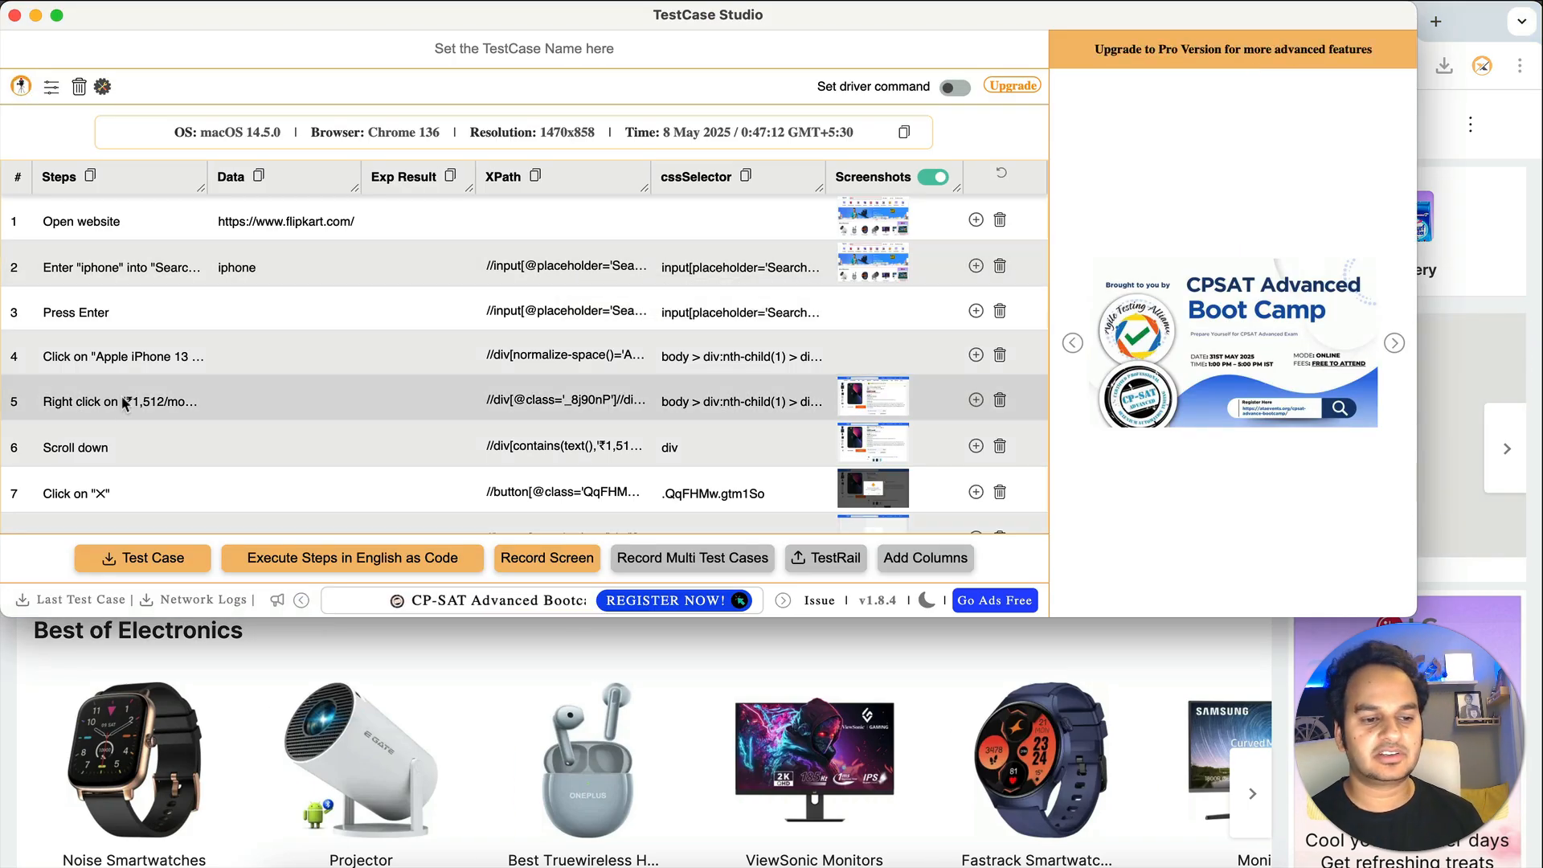
# - Scroll through the twelve recorded Flipkart steps in the TestCase Studio table
pyautogui.scroll(-5, 108, 462)
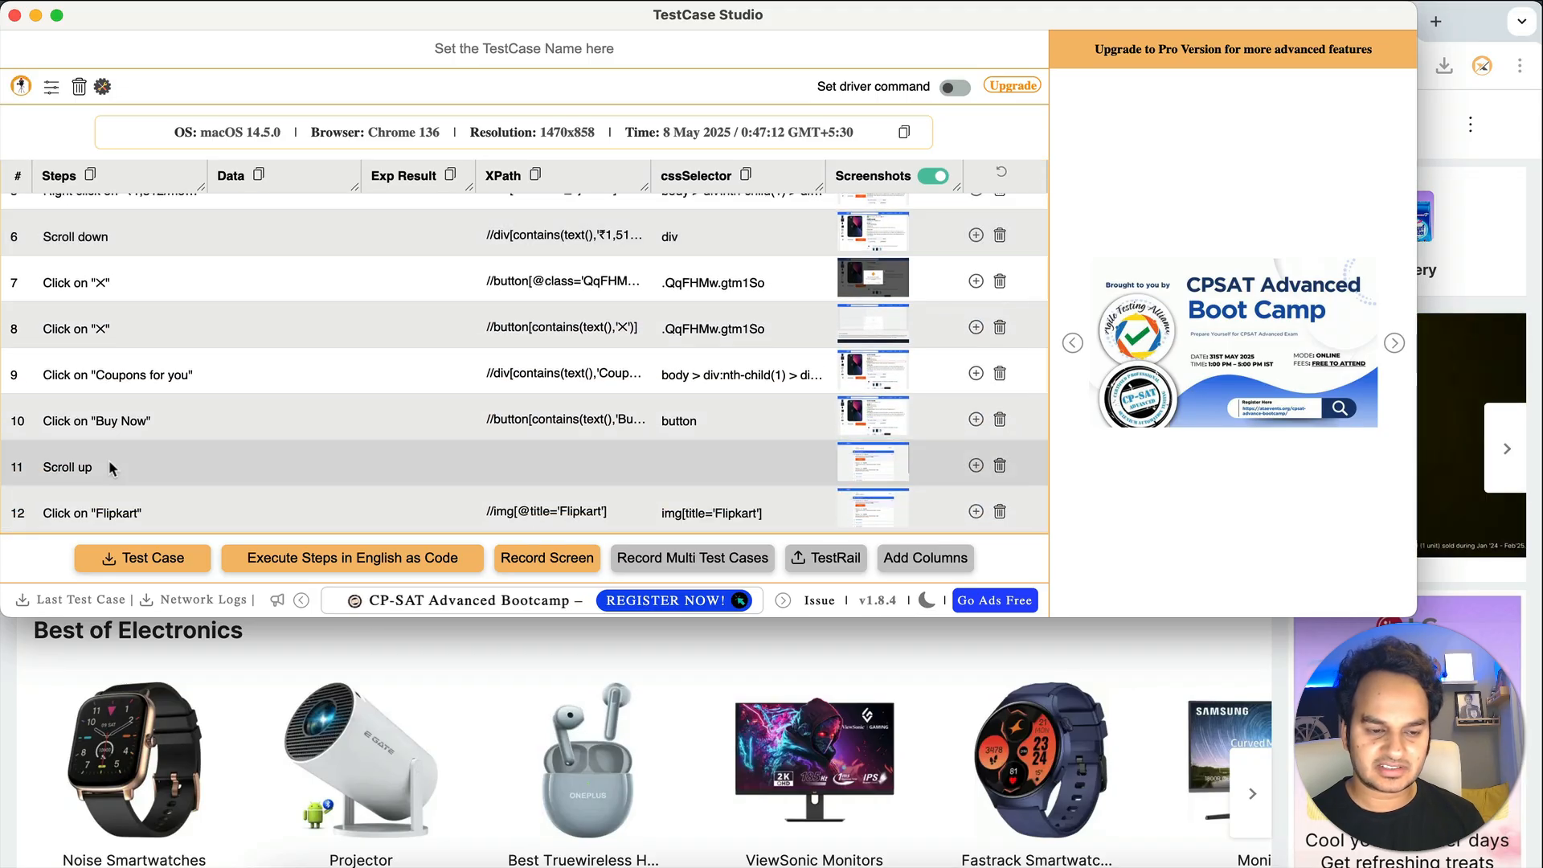
pyautogui.scroll(5, 108, 462)
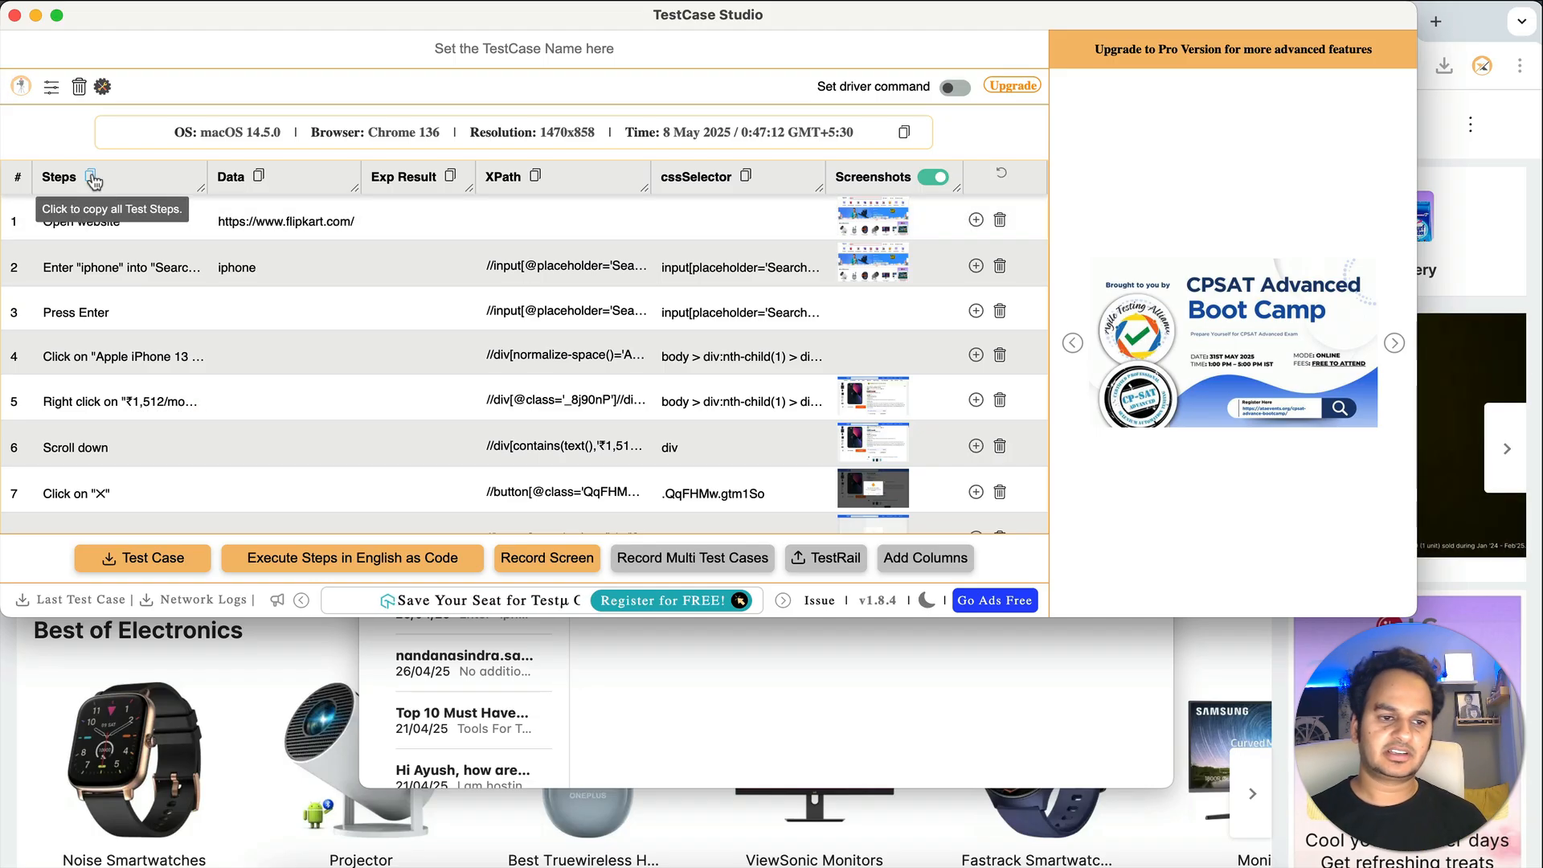
# - Paste the twelve copied test steps into a new Notes note and return to TestCase Studio
pyautogui.click(385, 862)
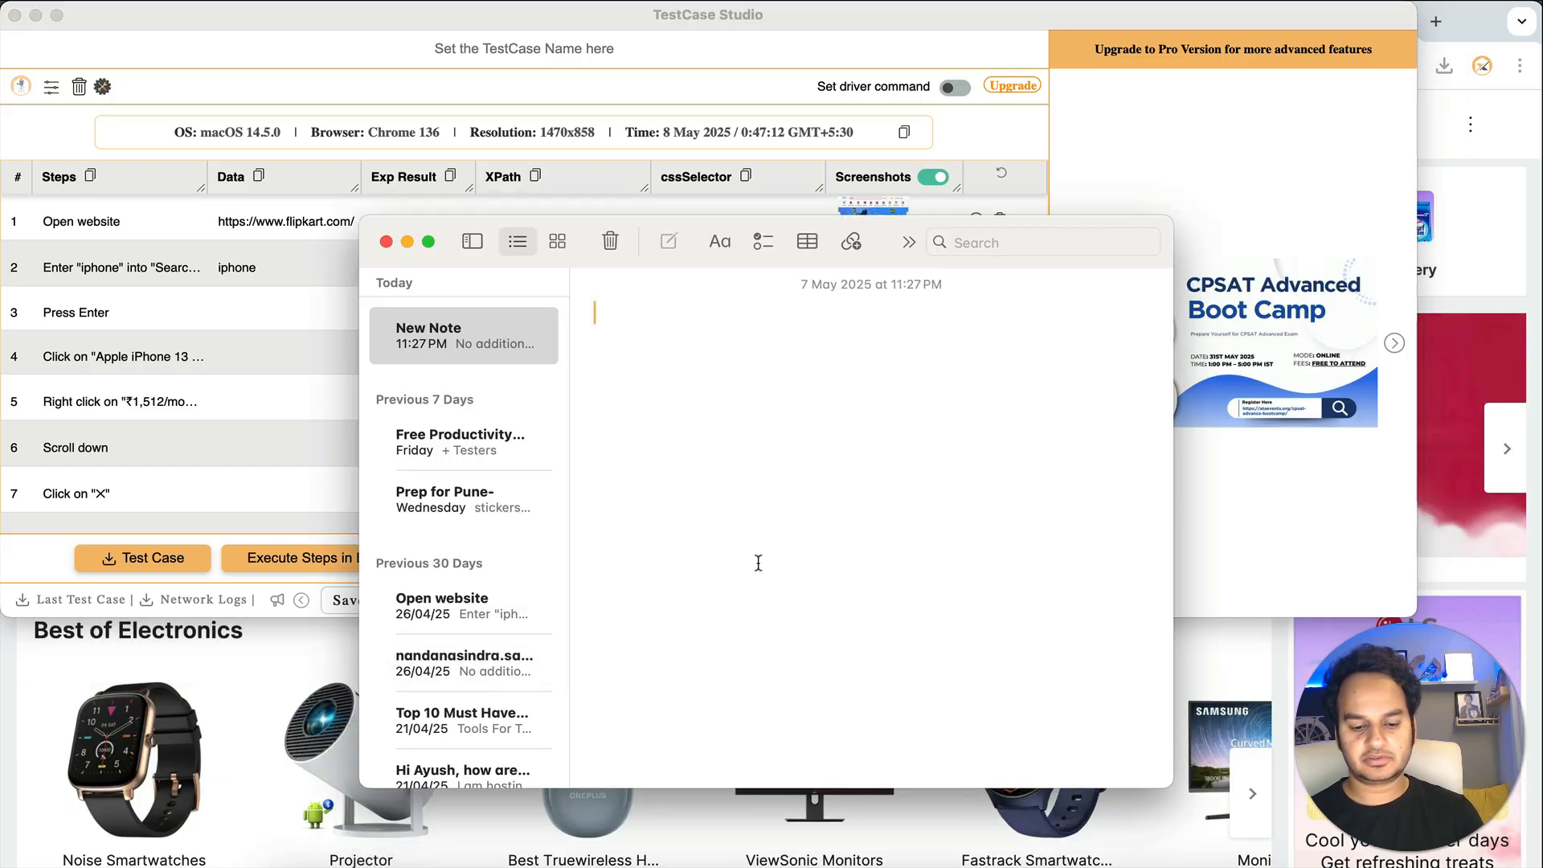
pyautogui.write('Open website Enter "iphone" into "Search for Products, Brands and More" Press Enter Click on "Apple iPhone 13 (Midnight, 128 GB)" Right click on "₹1,512/month" Scroll down Click on "X" Click on "X" Click on "Coupons for you" Click on "Buy Now" Scroll up Click on "Flipkart"')
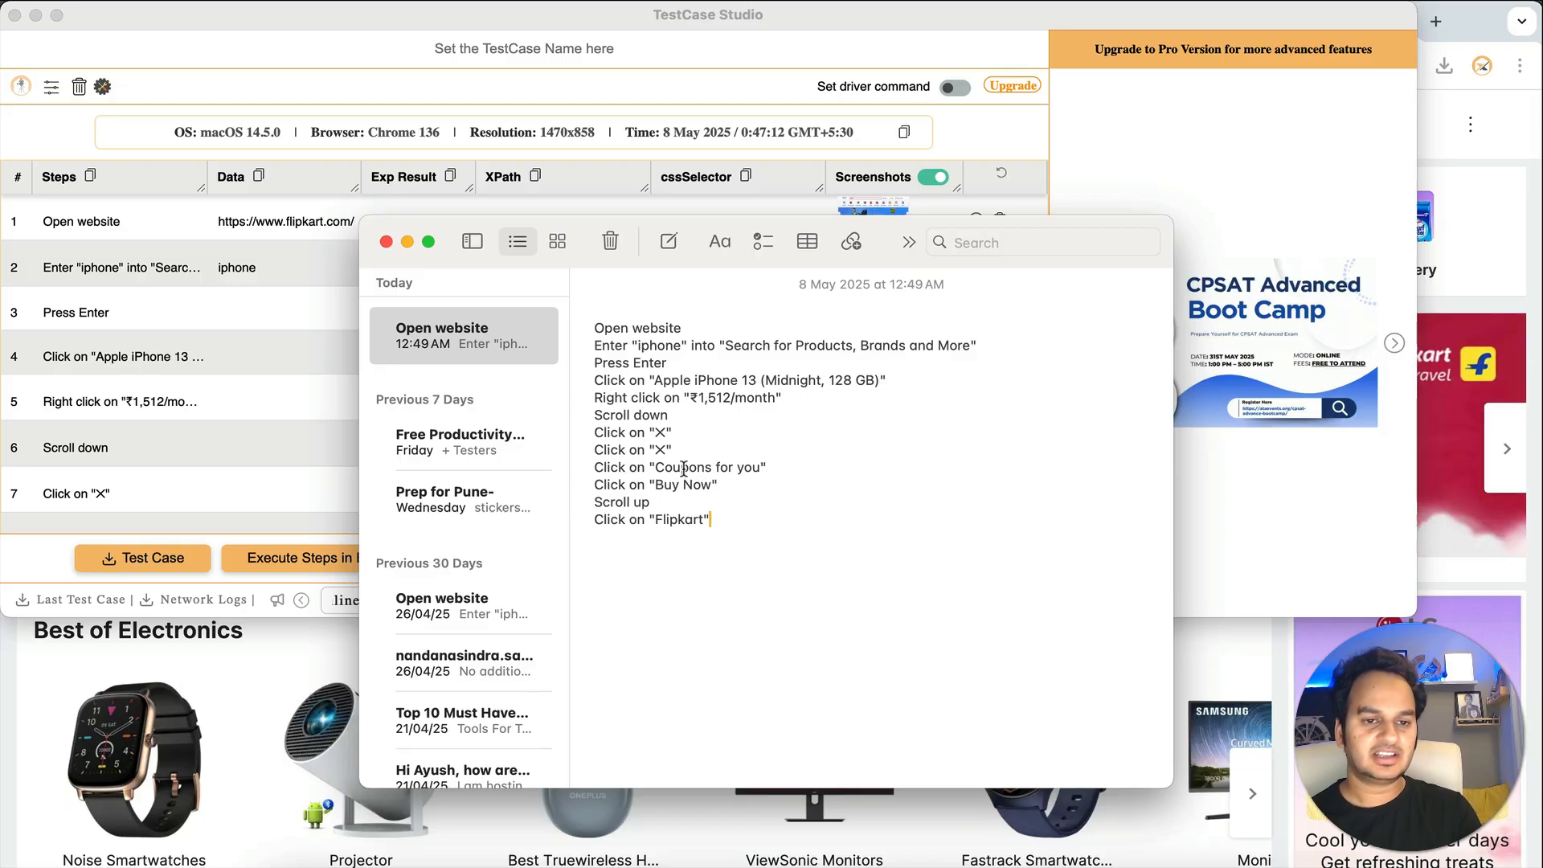
pyautogui.click(394, 61)
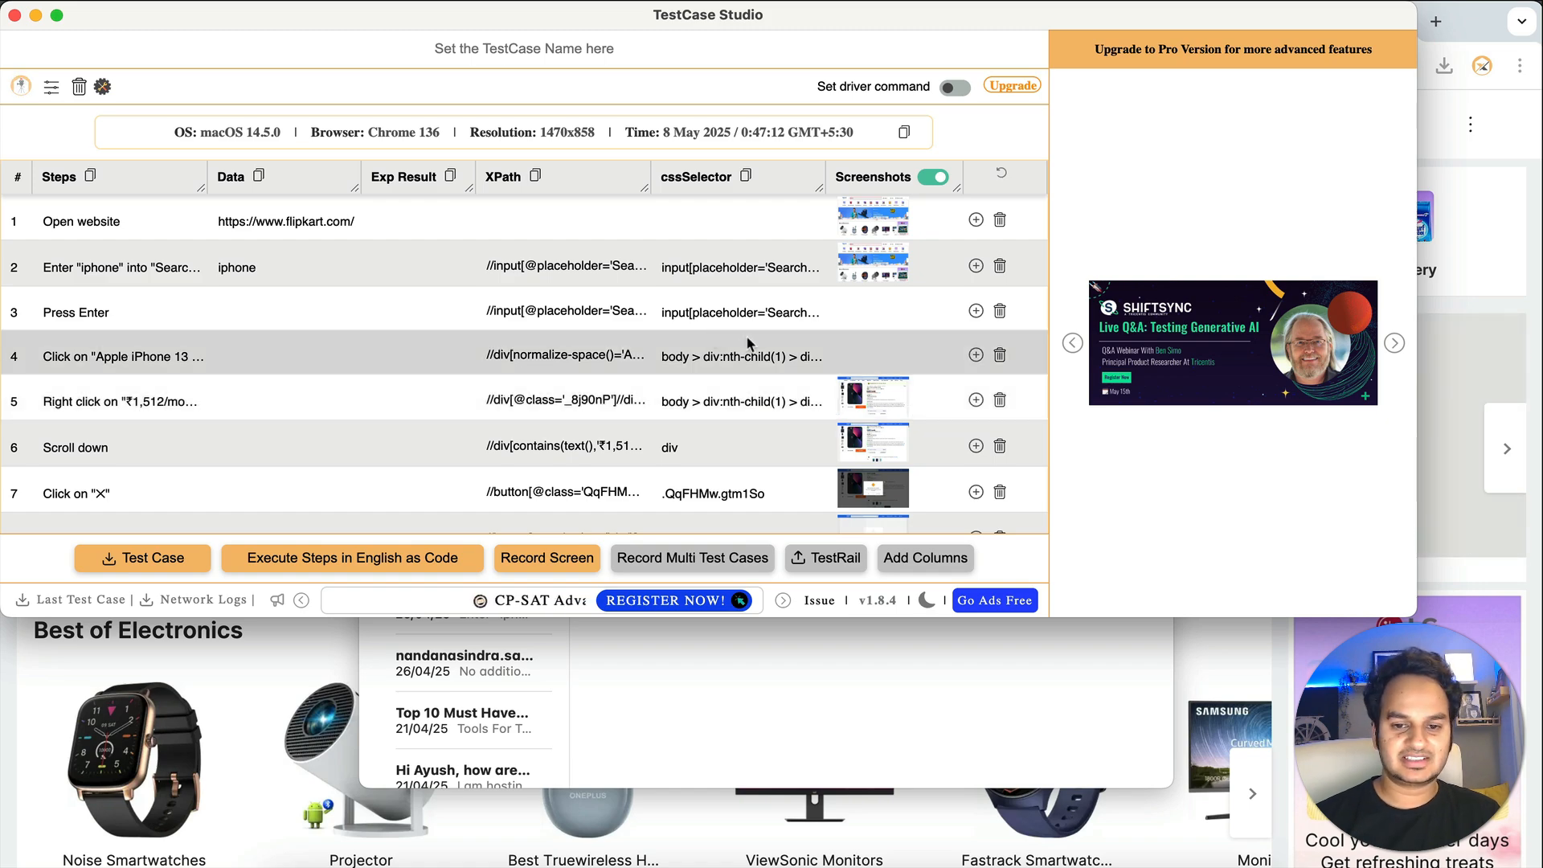
# - View the captured screenshot of the ₹1,512/month price step, then close it
pyautogui.click(884, 402)
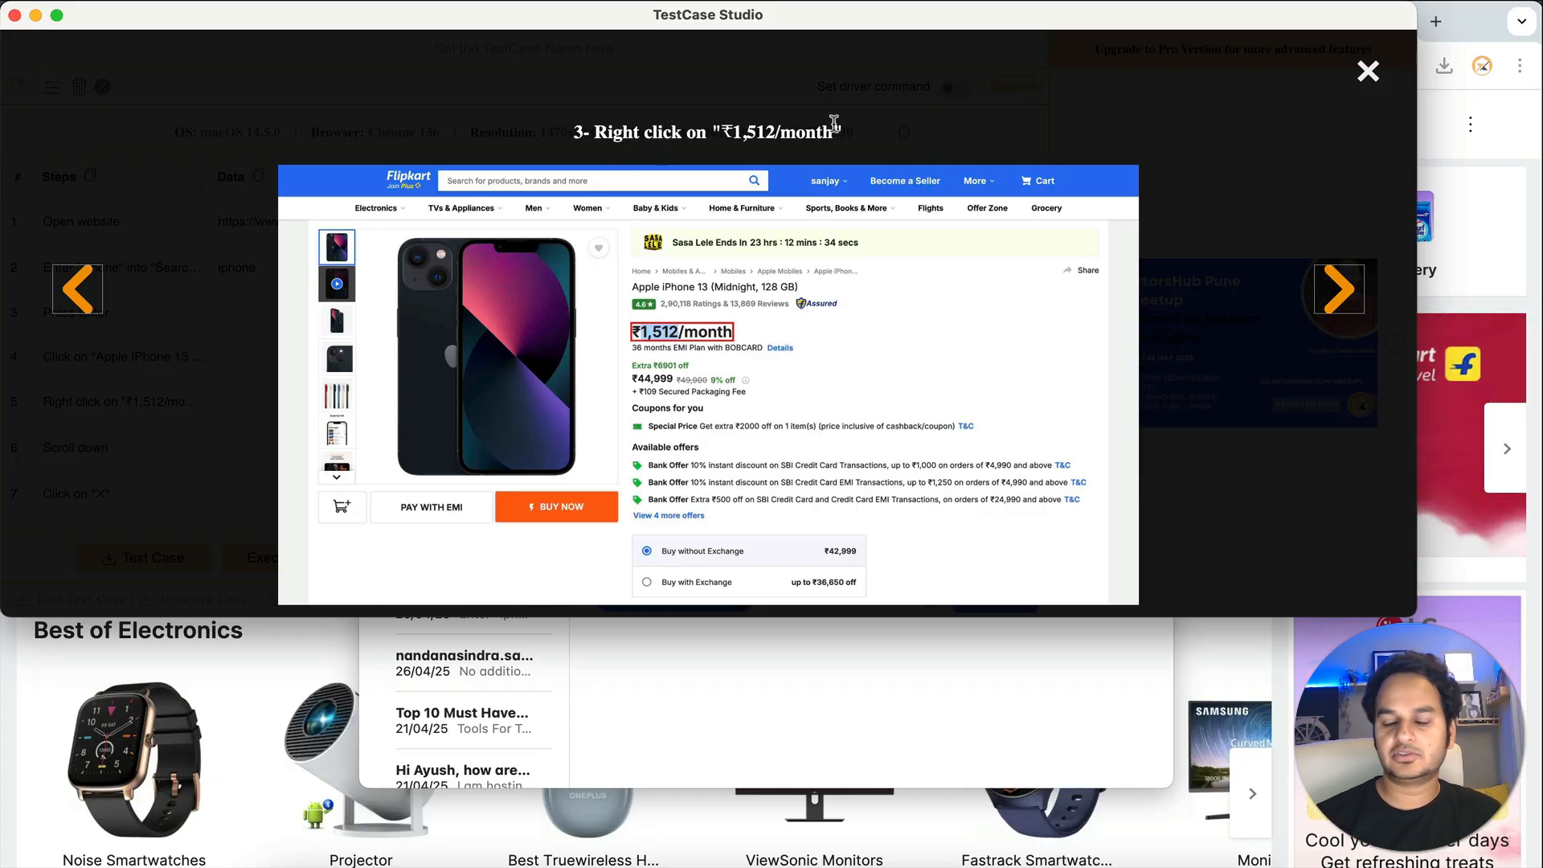
pyautogui.click(1368, 71)
pyautogui.scroll(-5, 808, 410)
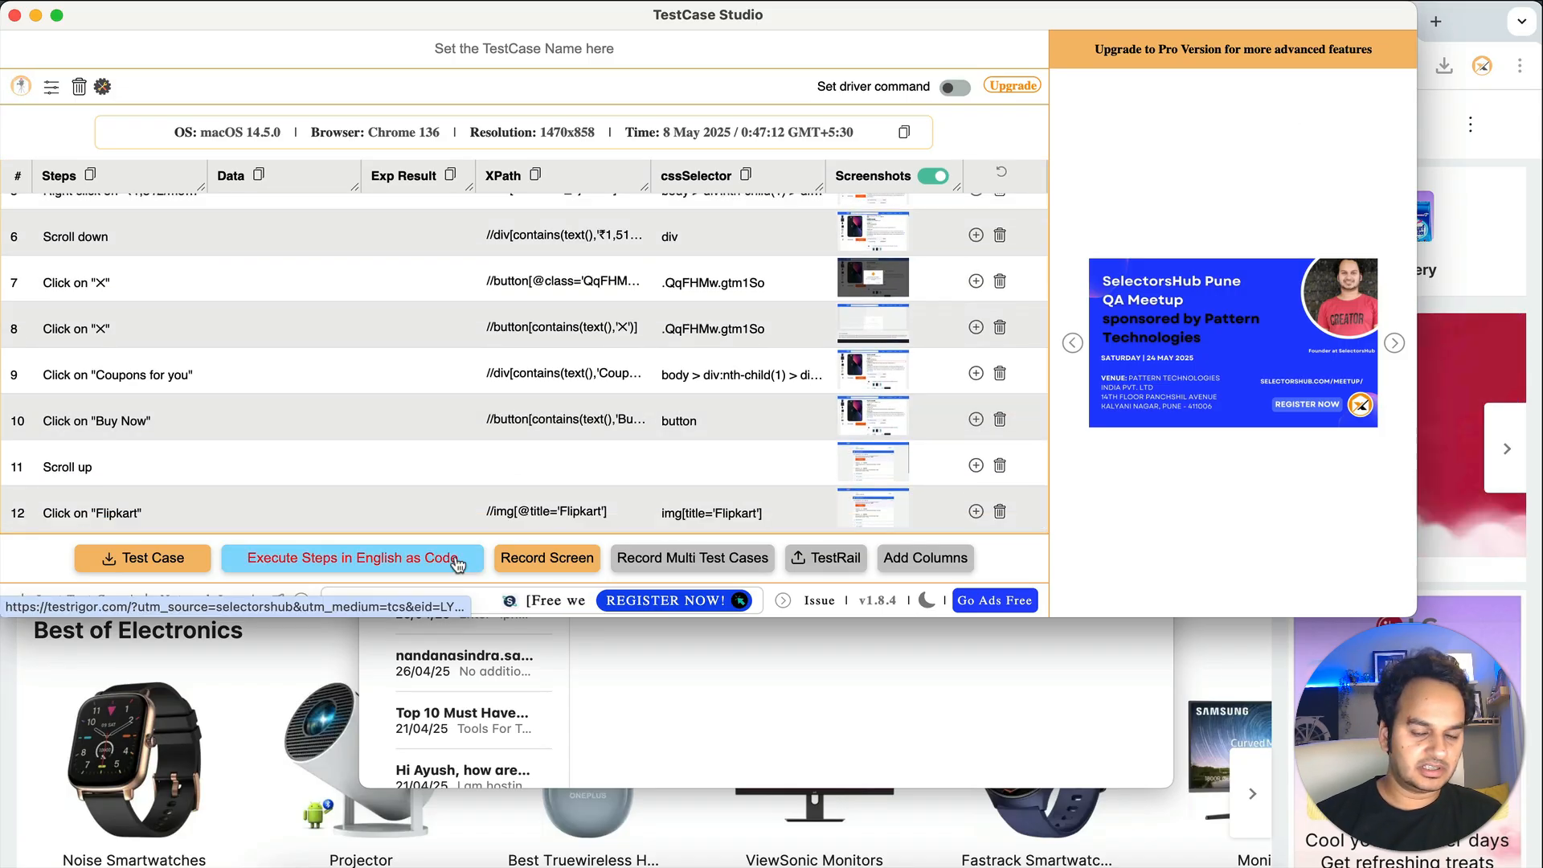
pyautogui.scroll(5, 701, 342)
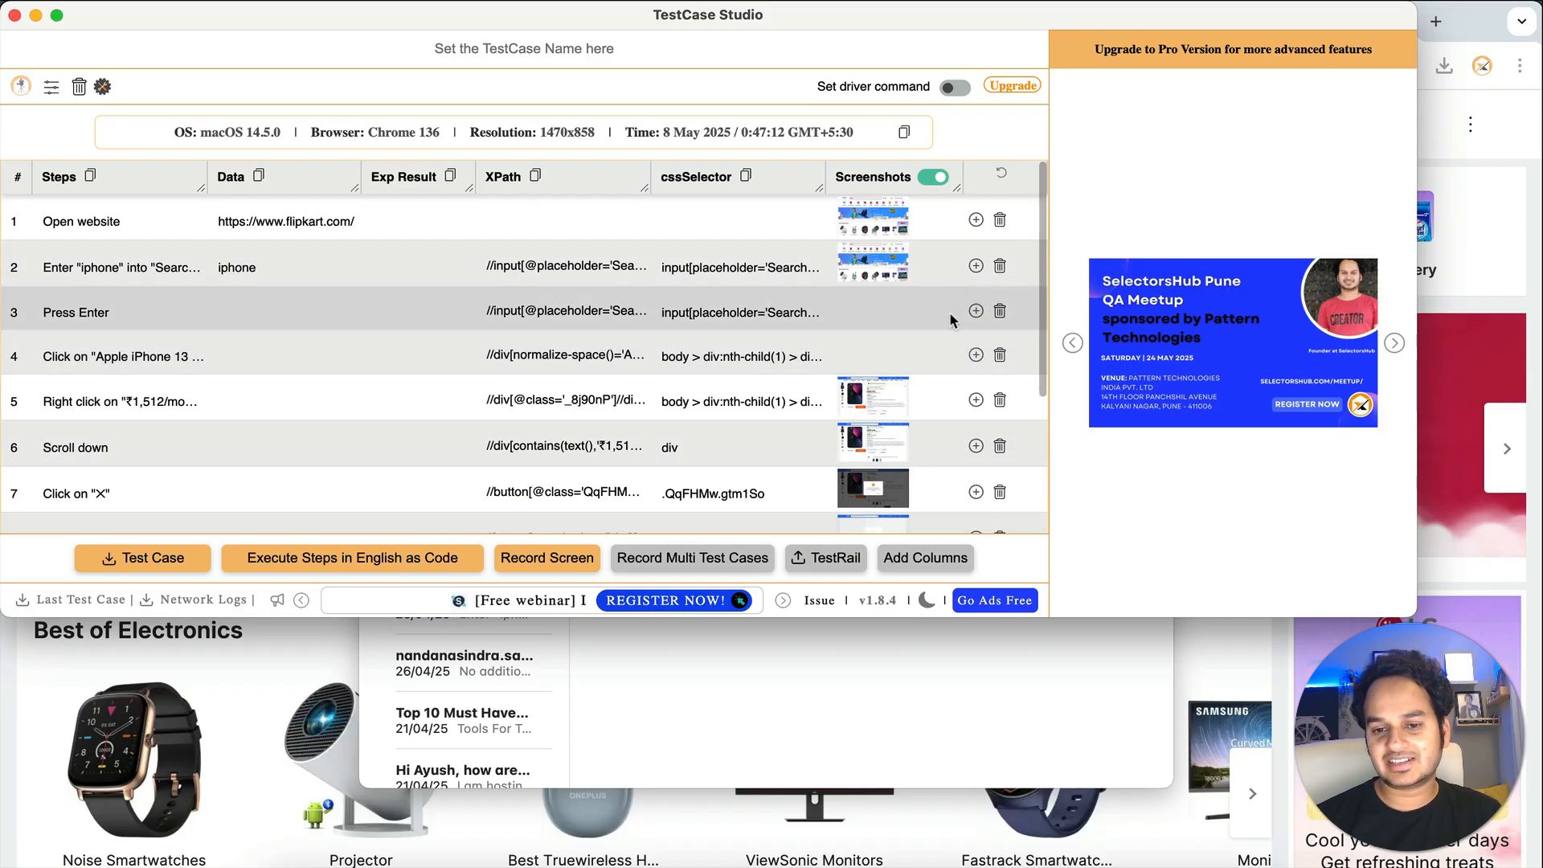
# - Insert and delete an empty step after step 4, then download the test case as CSV
pyautogui.click(975, 357)
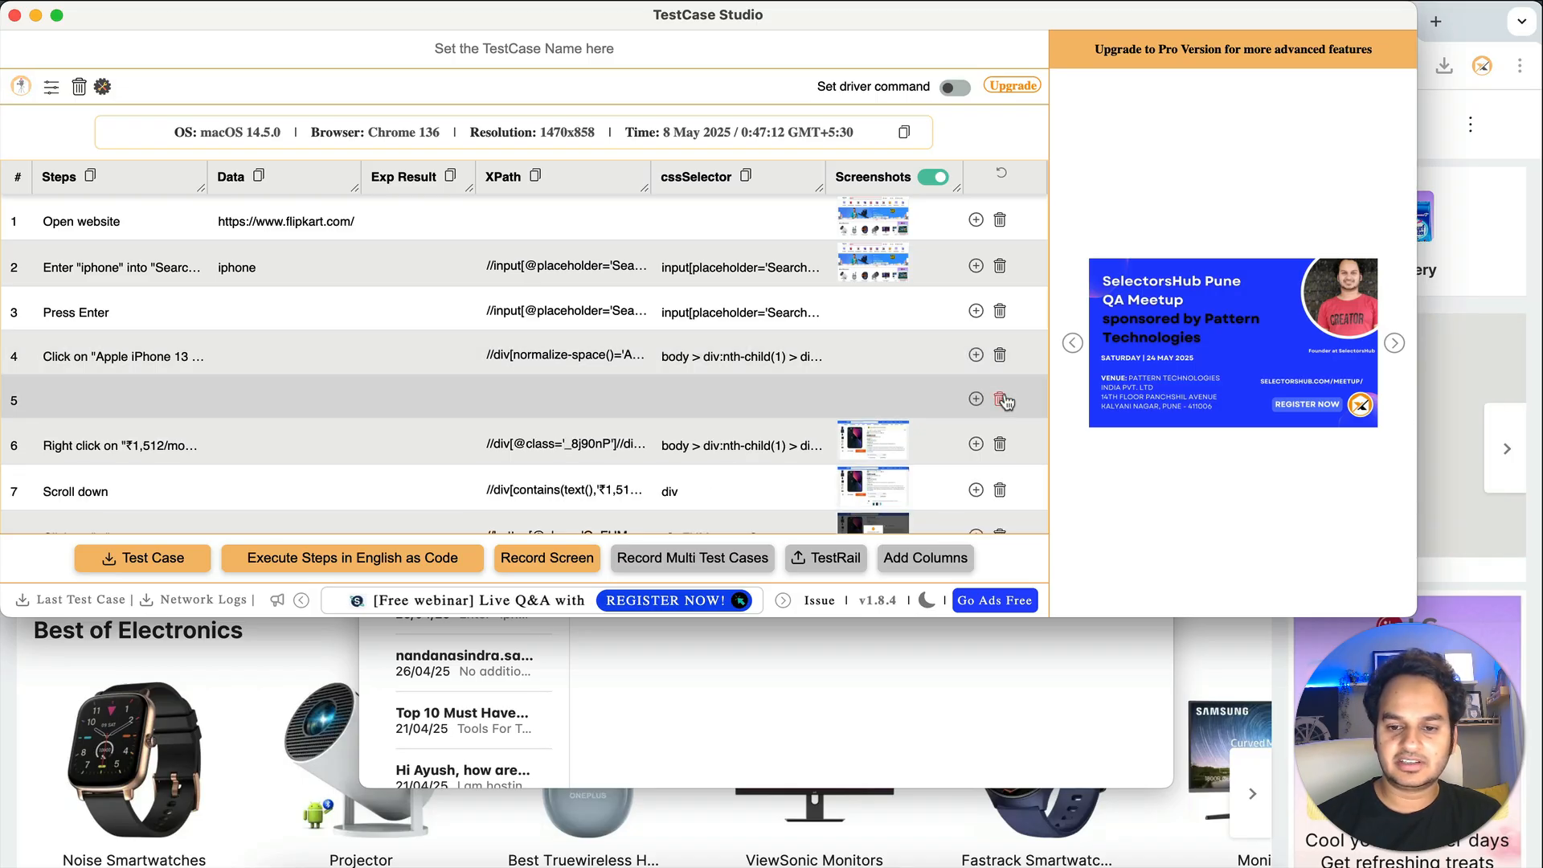
pyautogui.click(999, 400)
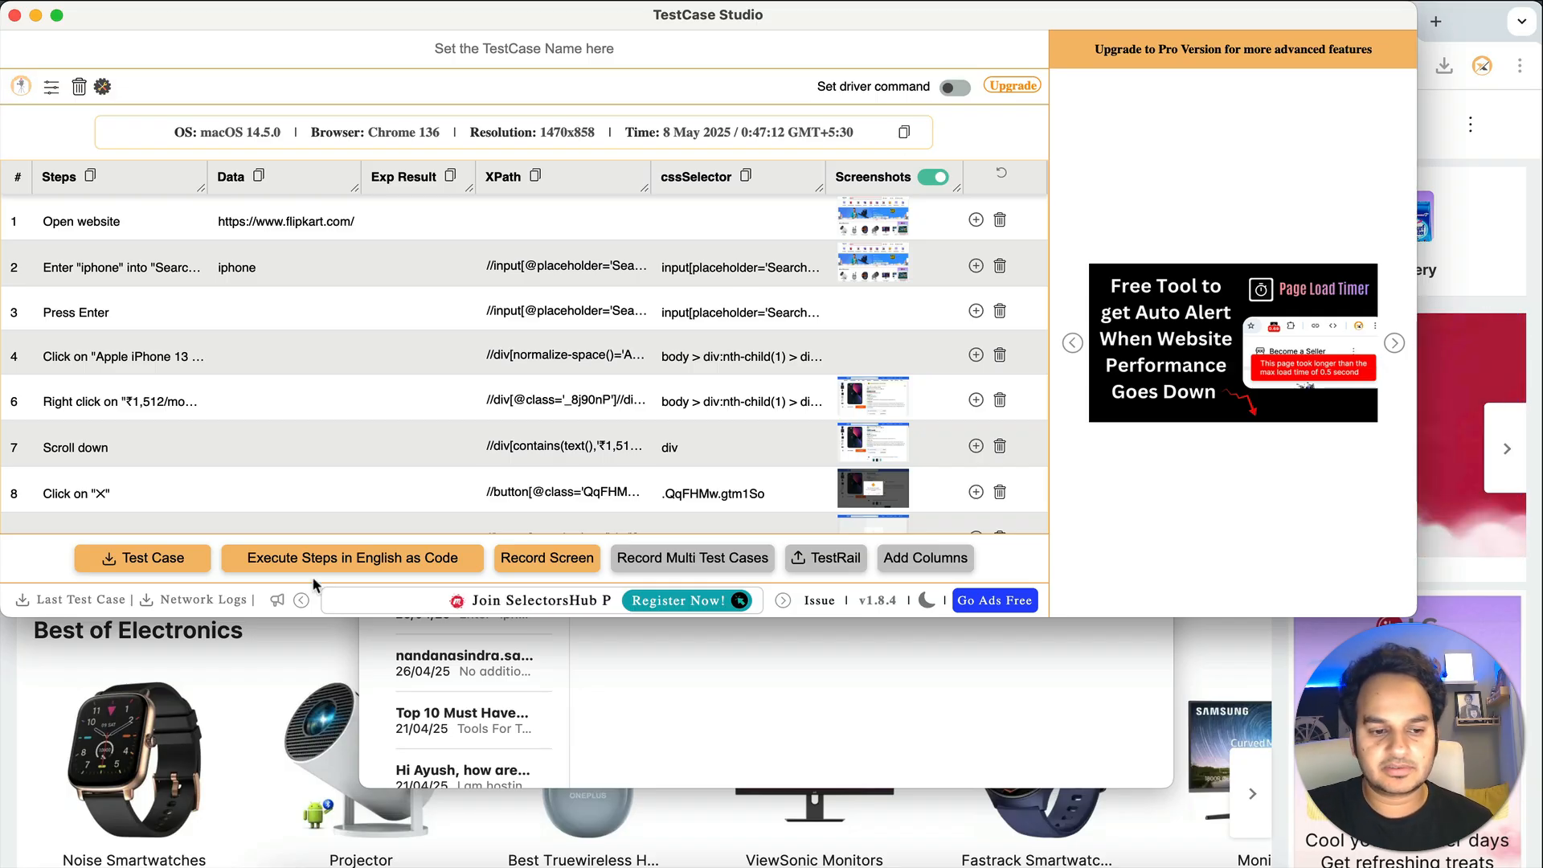
pyautogui.click(156, 568)
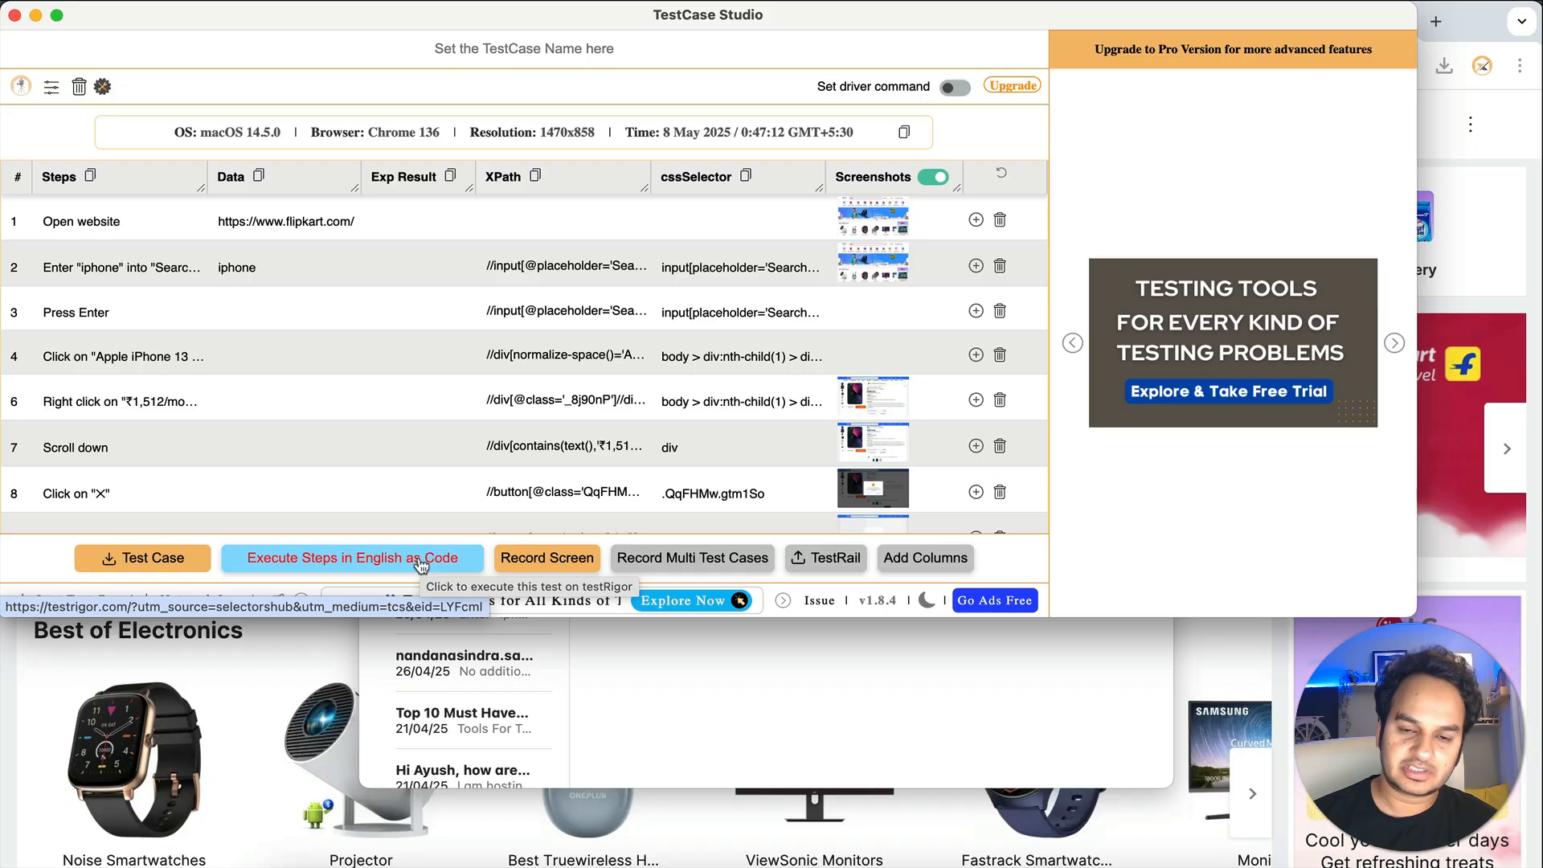
# - Start a Record Screen capture sharing the entire screen
pyautogui.click(543, 562)
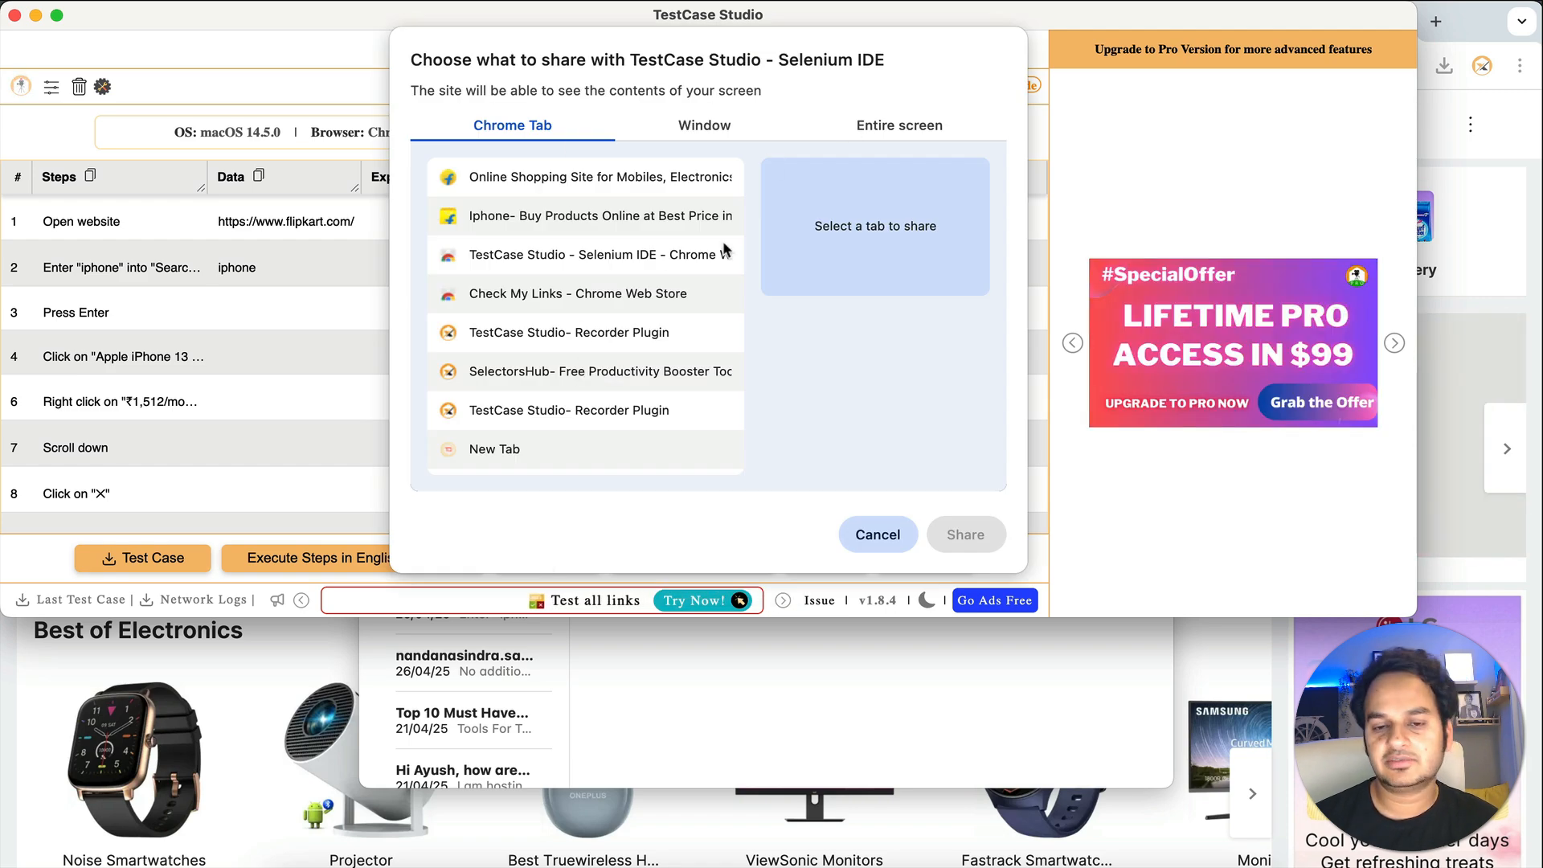
pyautogui.click(711, 128)
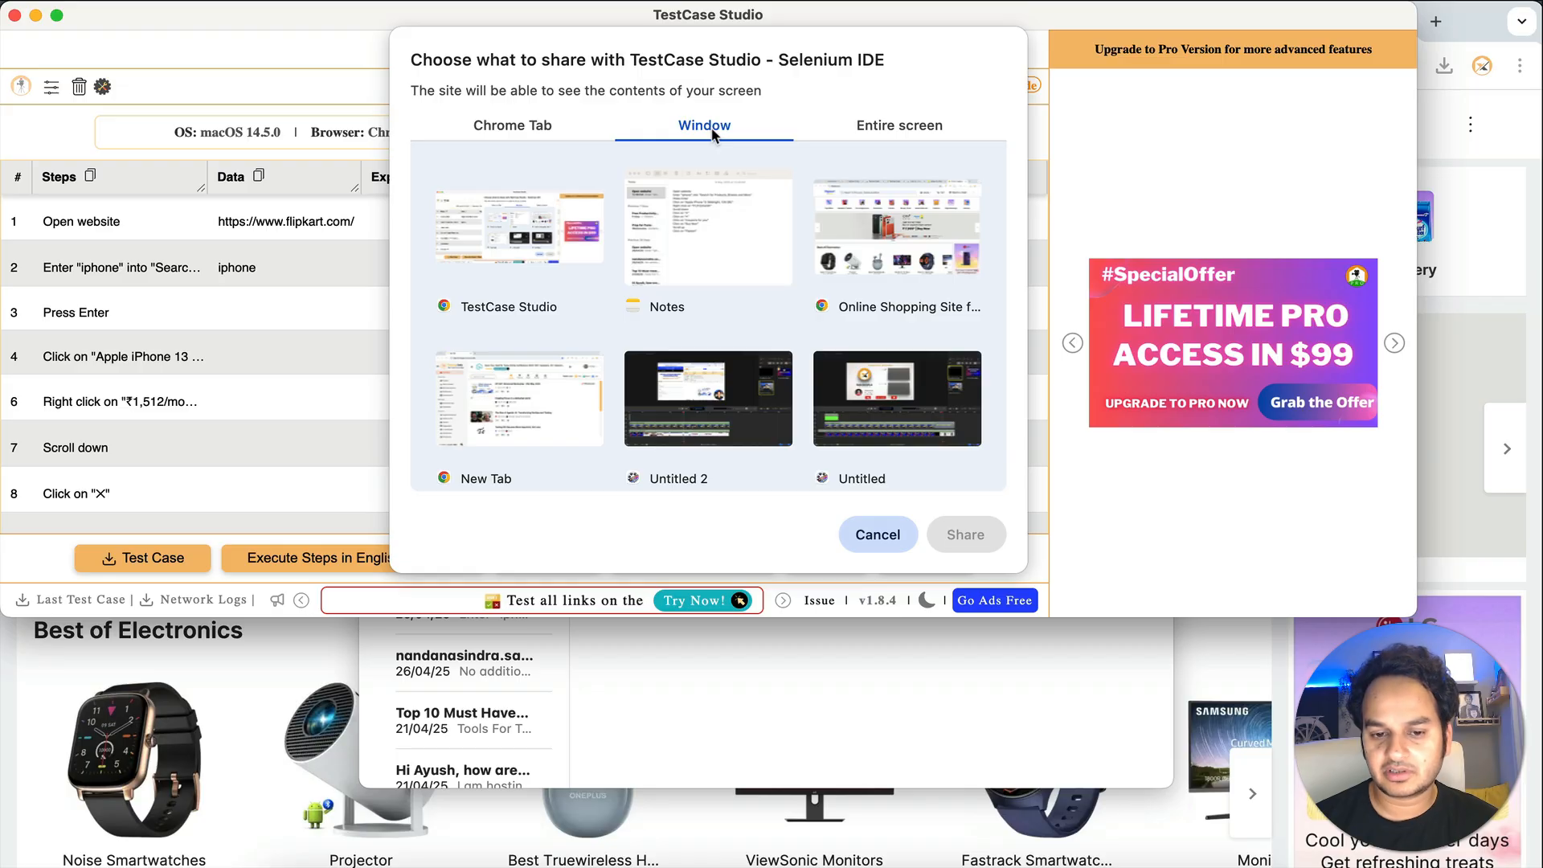
pyautogui.click(831, 125)
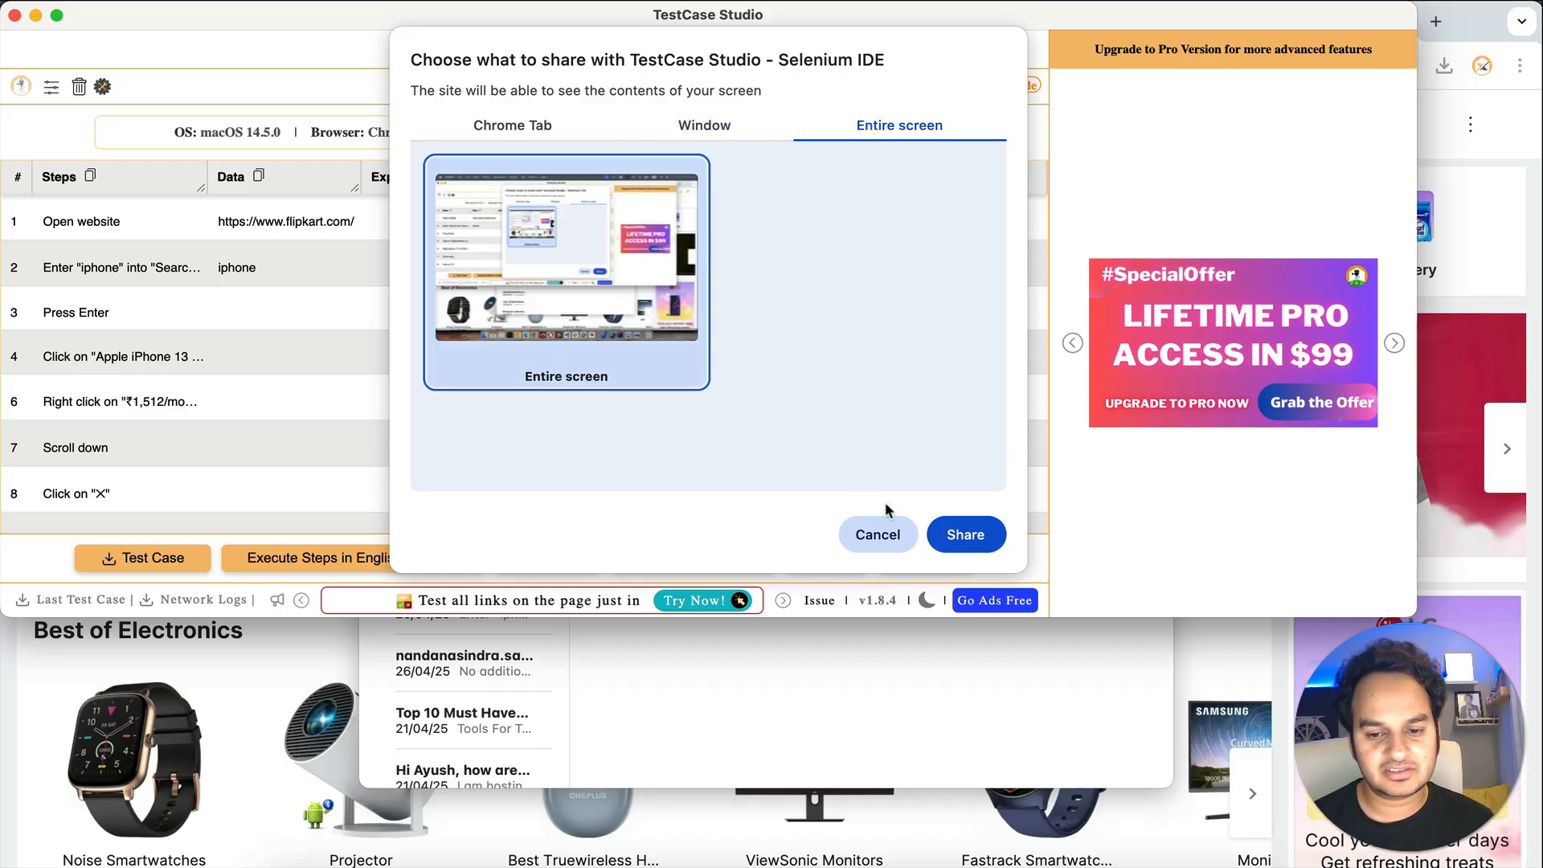
pyautogui.click(958, 537)
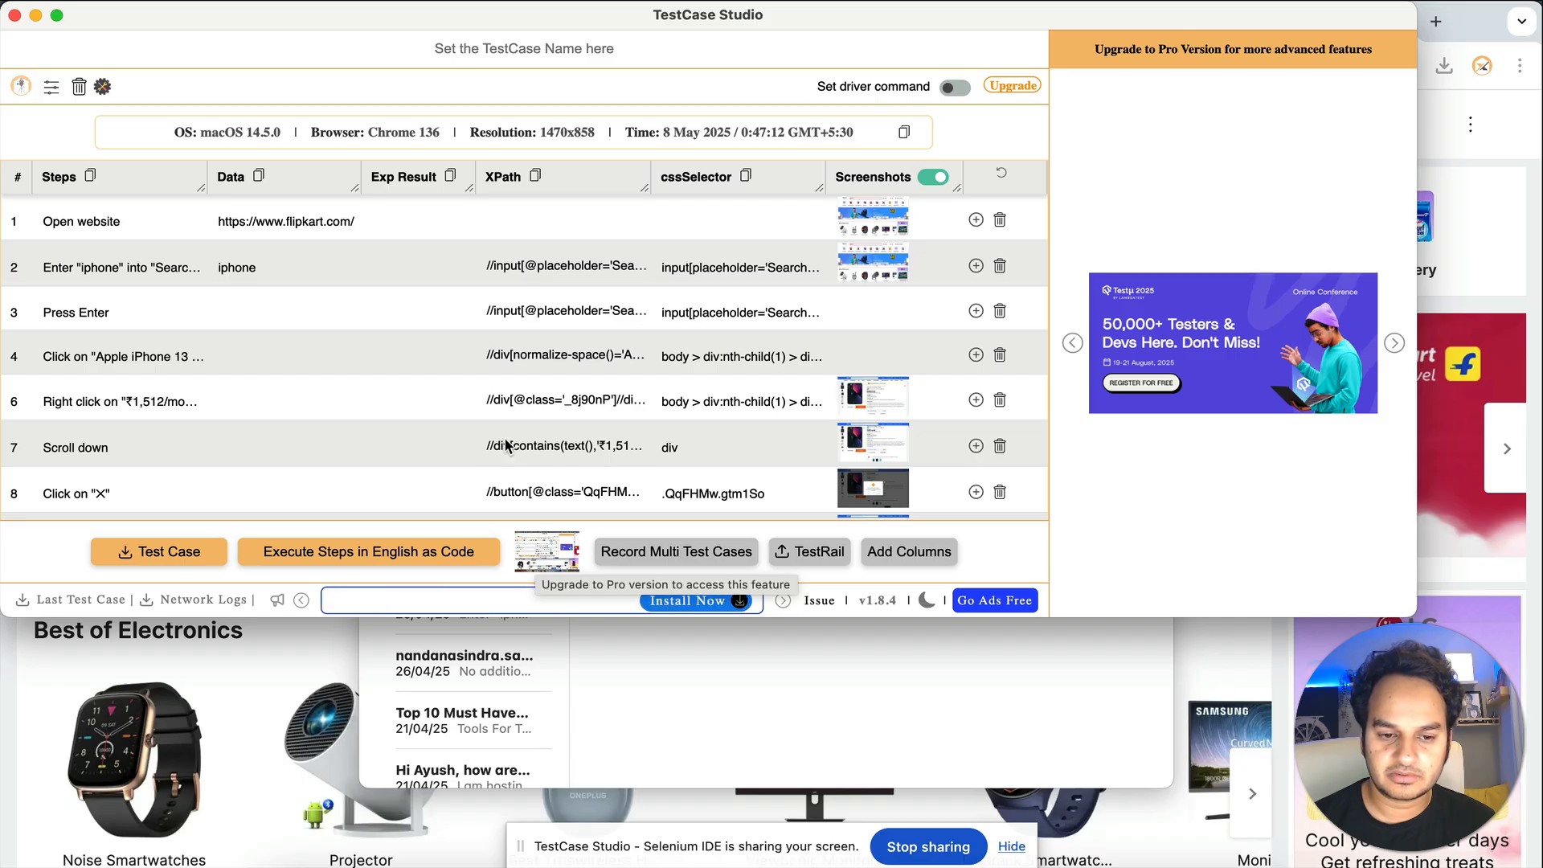
pyautogui.moveTo(547, 553)
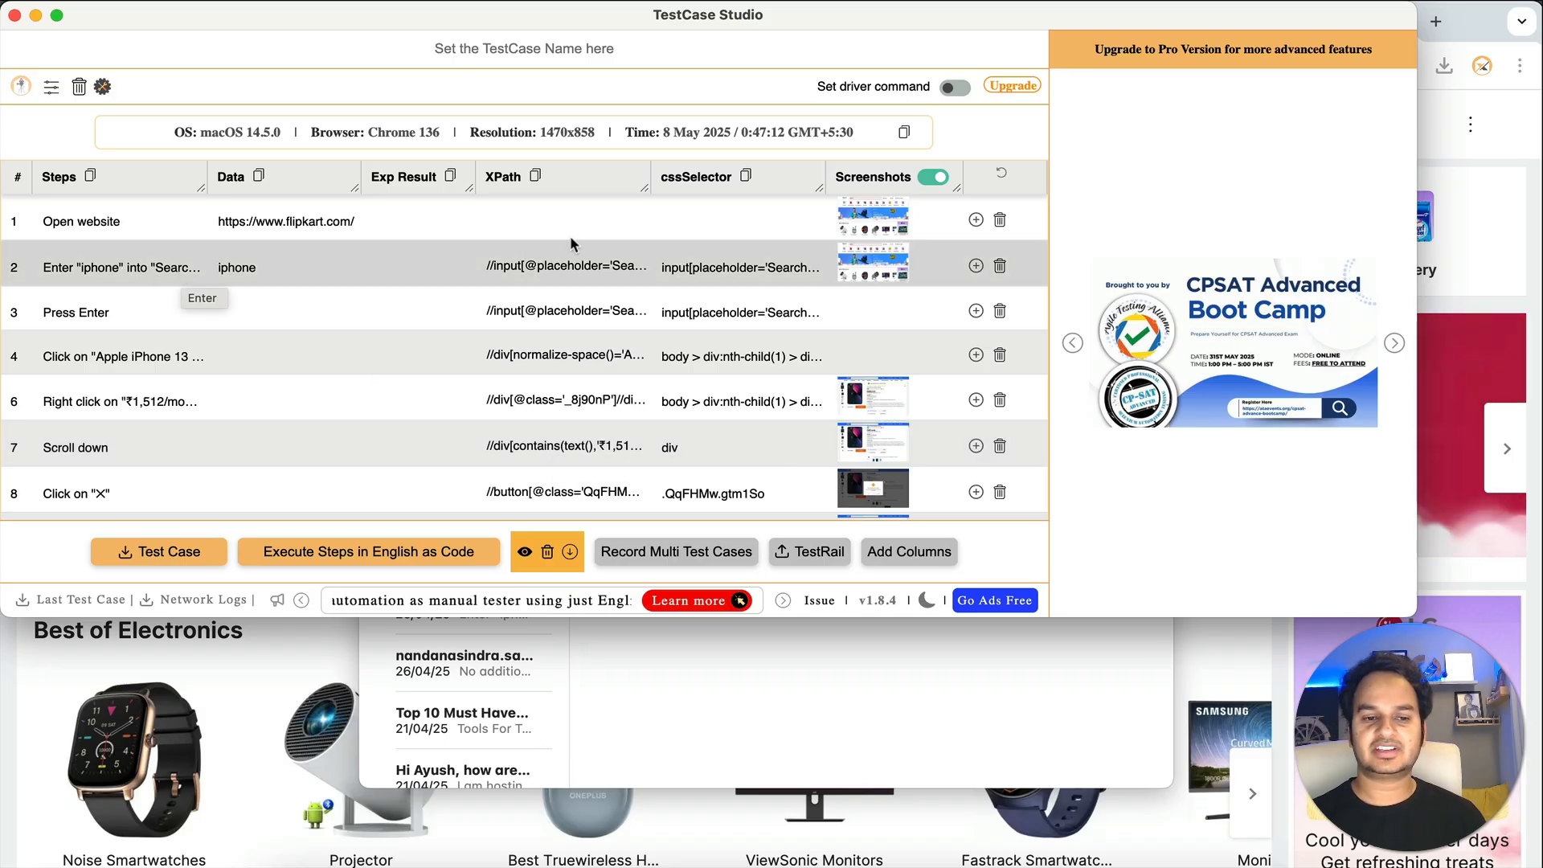
# - Turn on Set driver command so locators show as driver.findElement(By.xpath(...)) calls
pyautogui.click(954, 89)
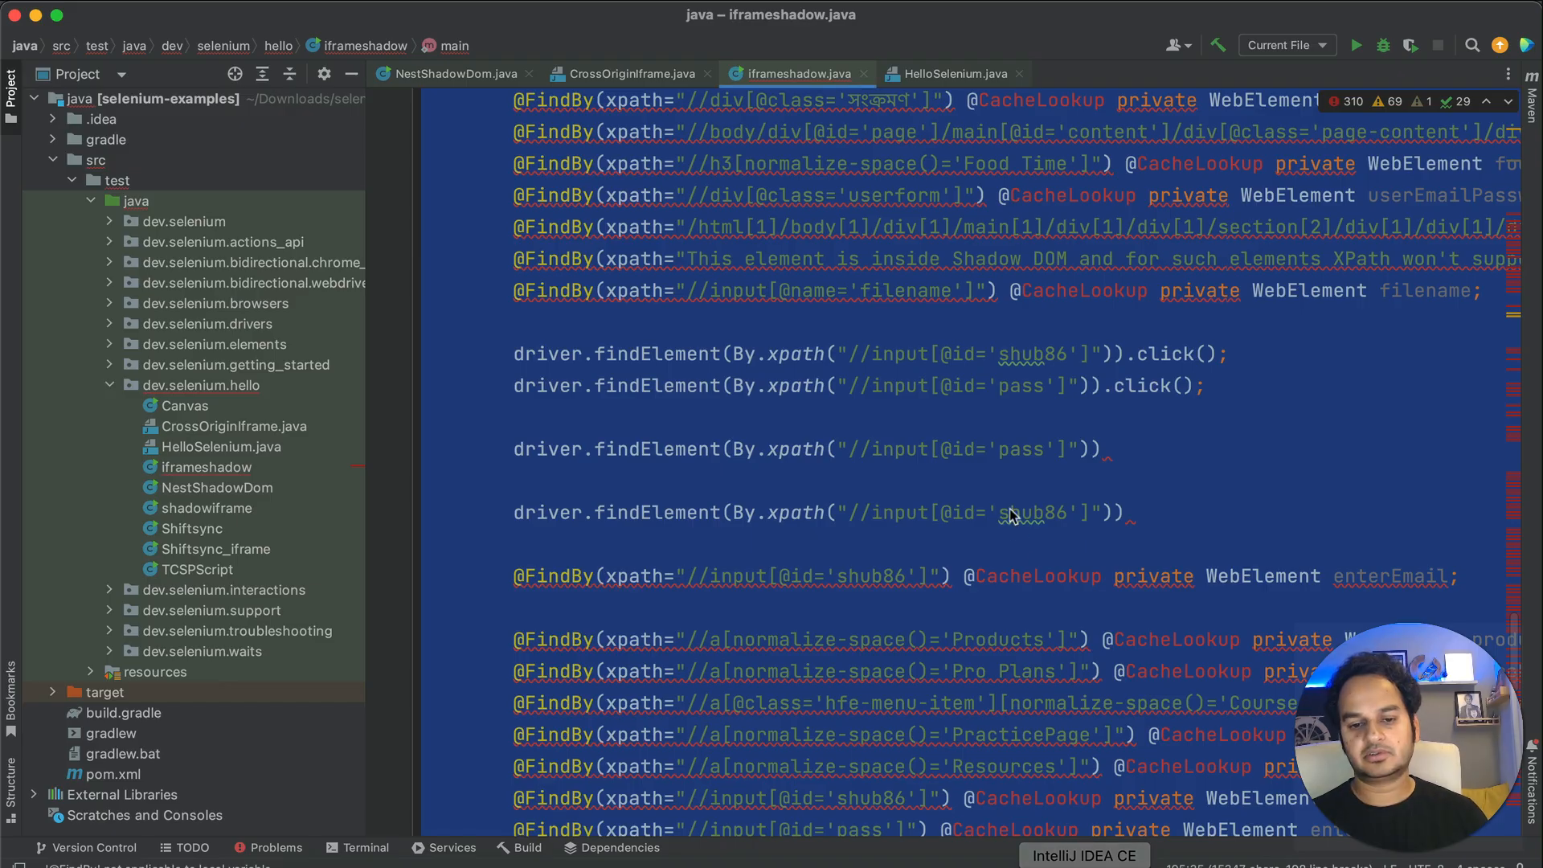
pyautogui.scroll(-10, 1015, 516)
# - Paste the recorded driver.findElement XPath lines into main() in IntelliJ IDEA
pyautogui.press('cmd+a')
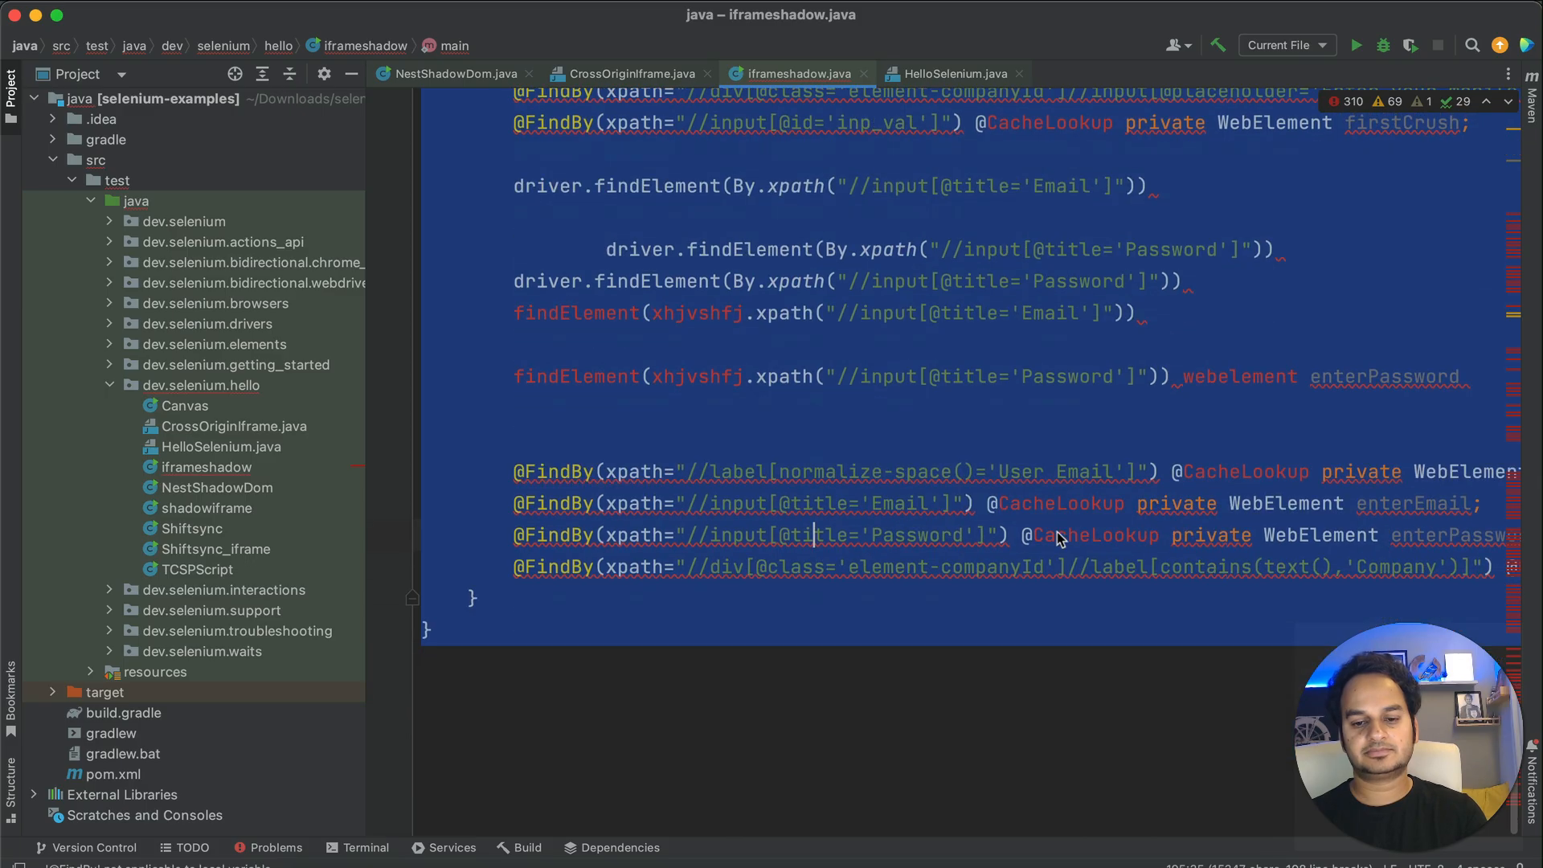
pyautogui.click(1077, 598)
pyautogui.press('Up')
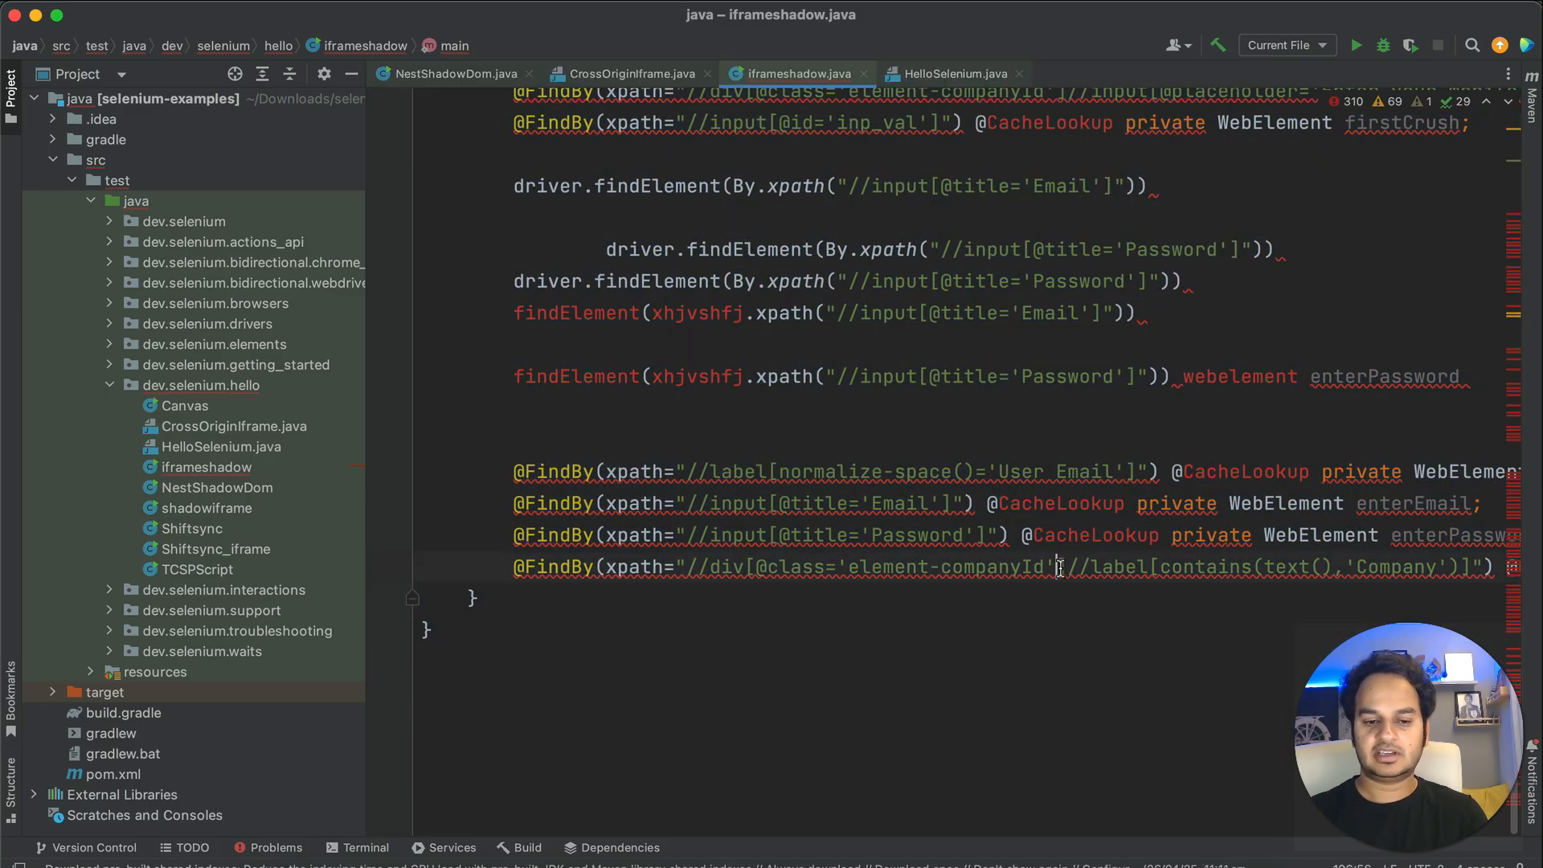
pyautogui.press('End')
pyautogui.press('Return')
pyautogui.press('cmd+v')
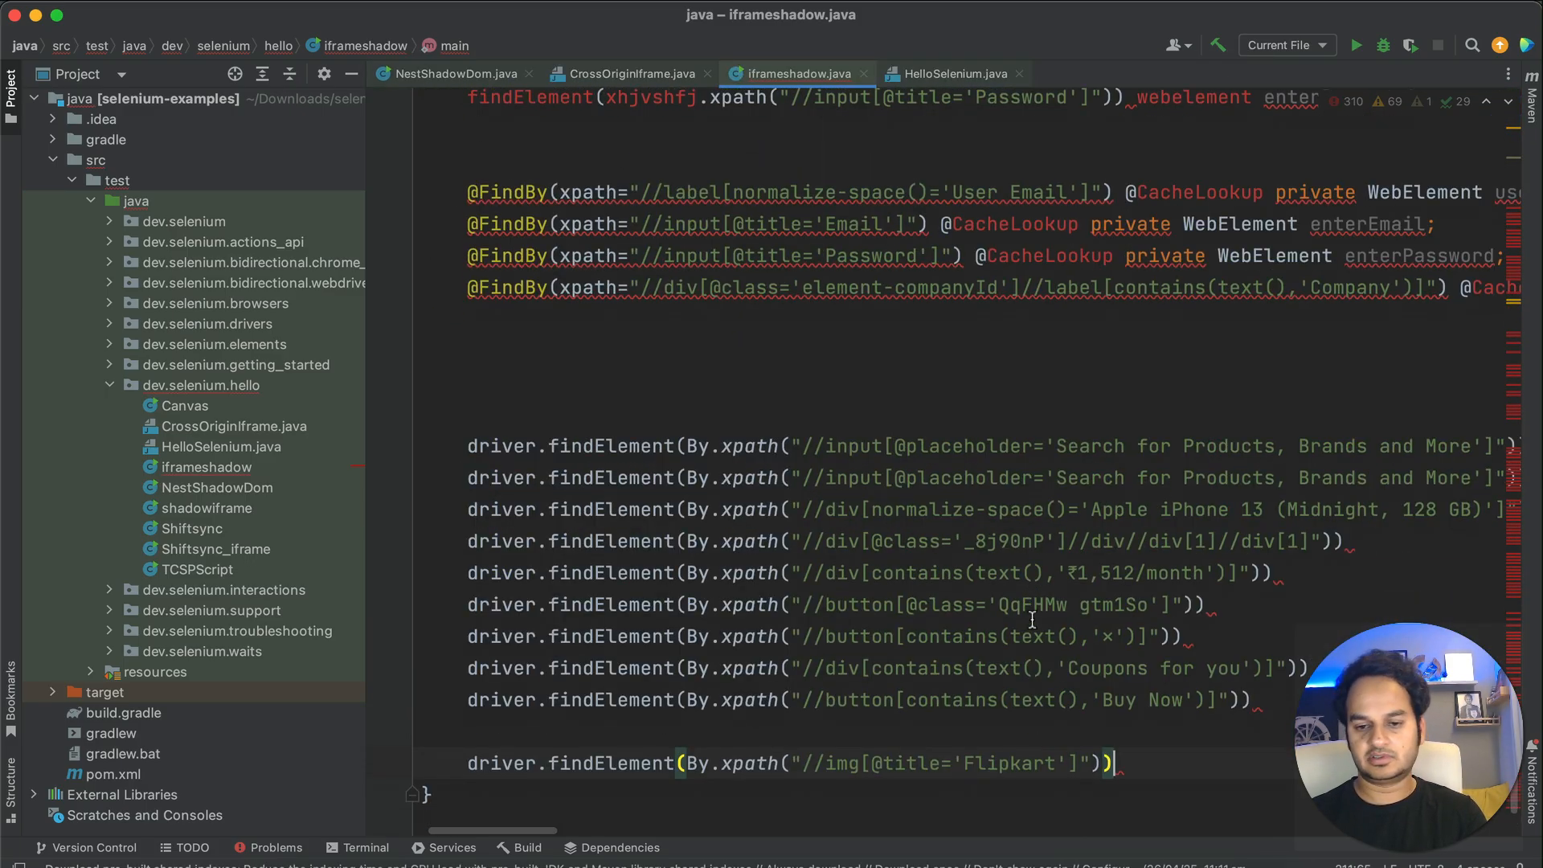
pyautogui.hscroll(6, 1053, 598)
pyautogui.scroll(-1, 1053, 598)
# - Append .click() to the first search-box line and .sendKeys() to the second, then return to TestCase Studio
pyautogui.click(1291, 433)
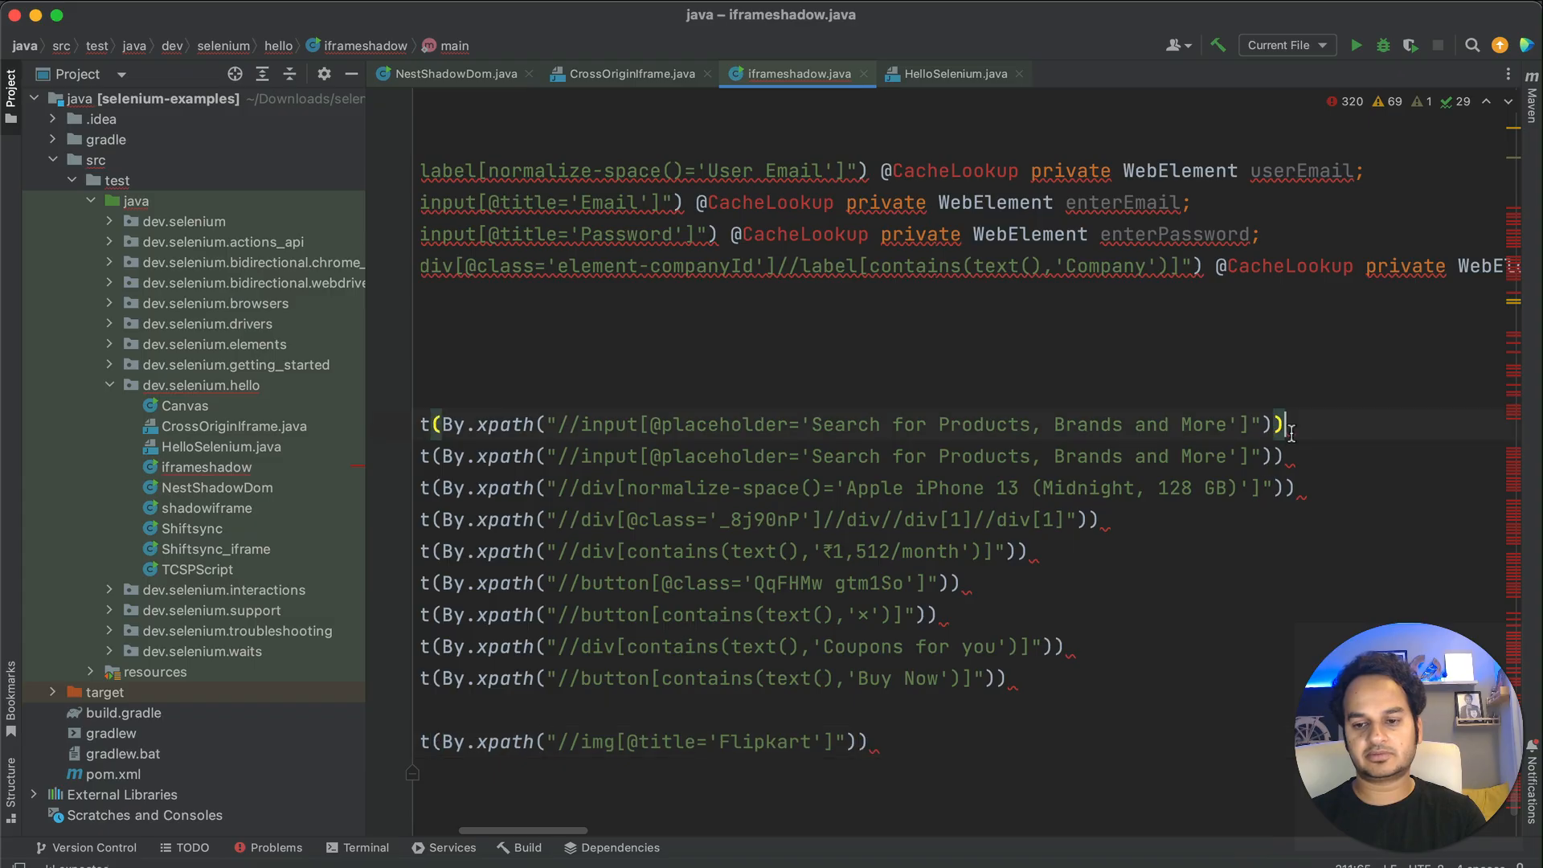
pyautogui.write('.cl')
pyautogui.press('Escape')
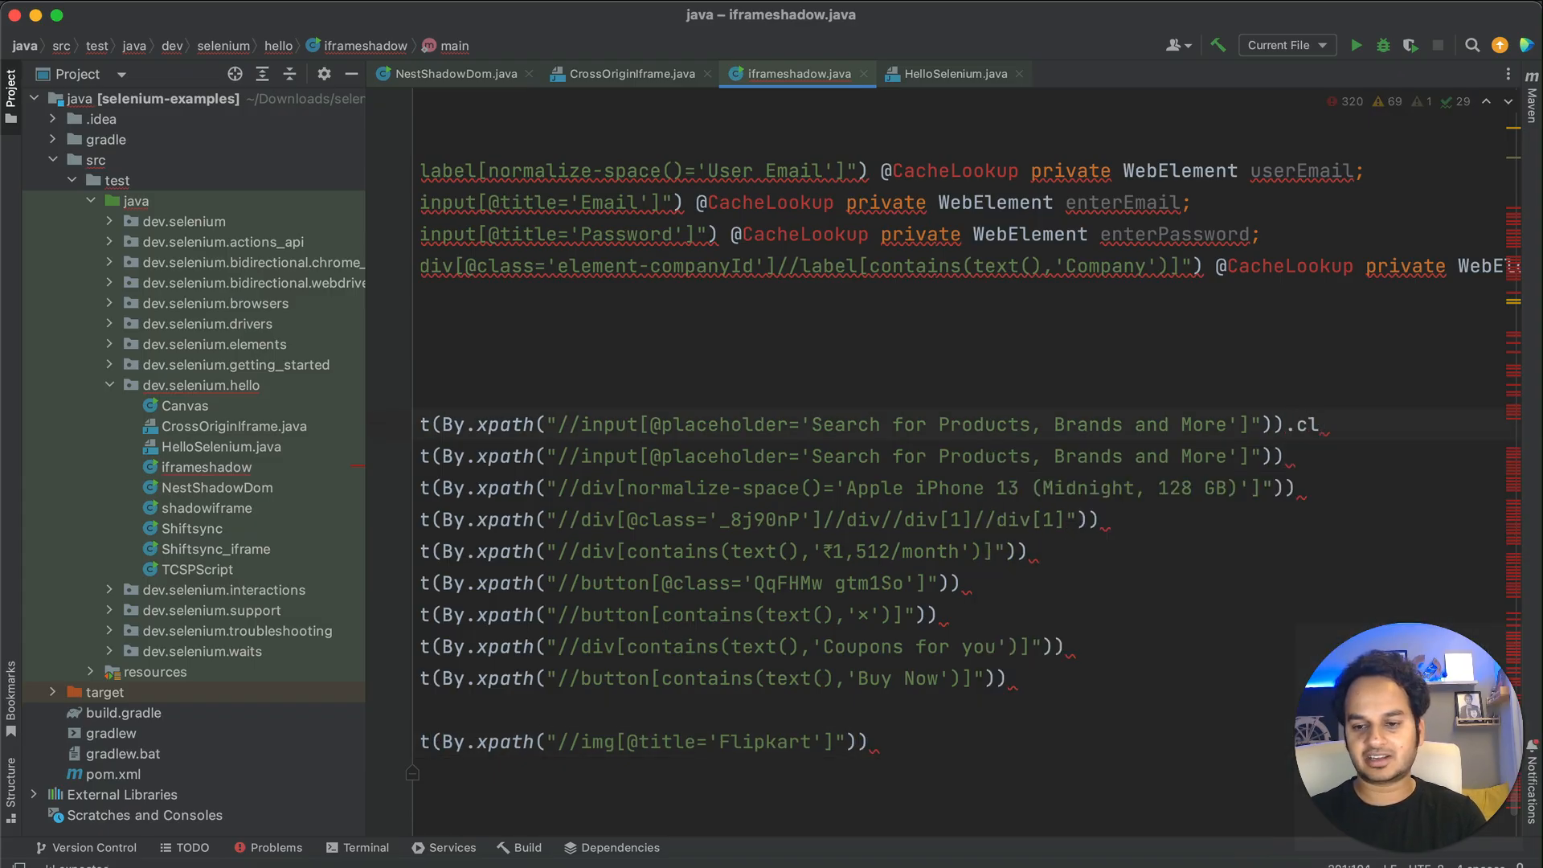
pyautogui.press('Down')
pyautogui.write('.')
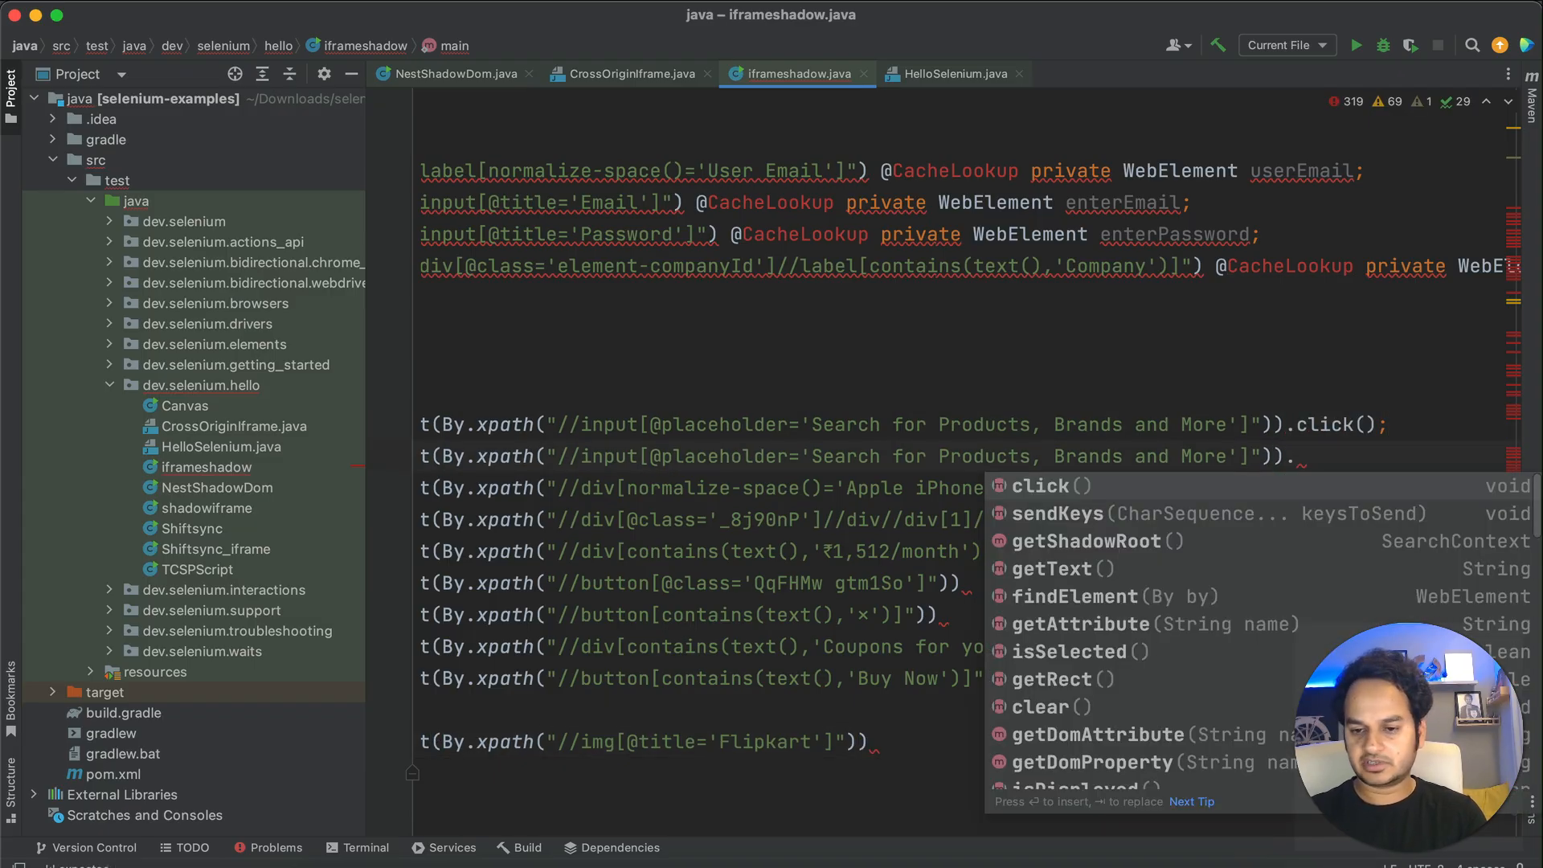
pyautogui.press('Down')
pyautogui.press('Return')
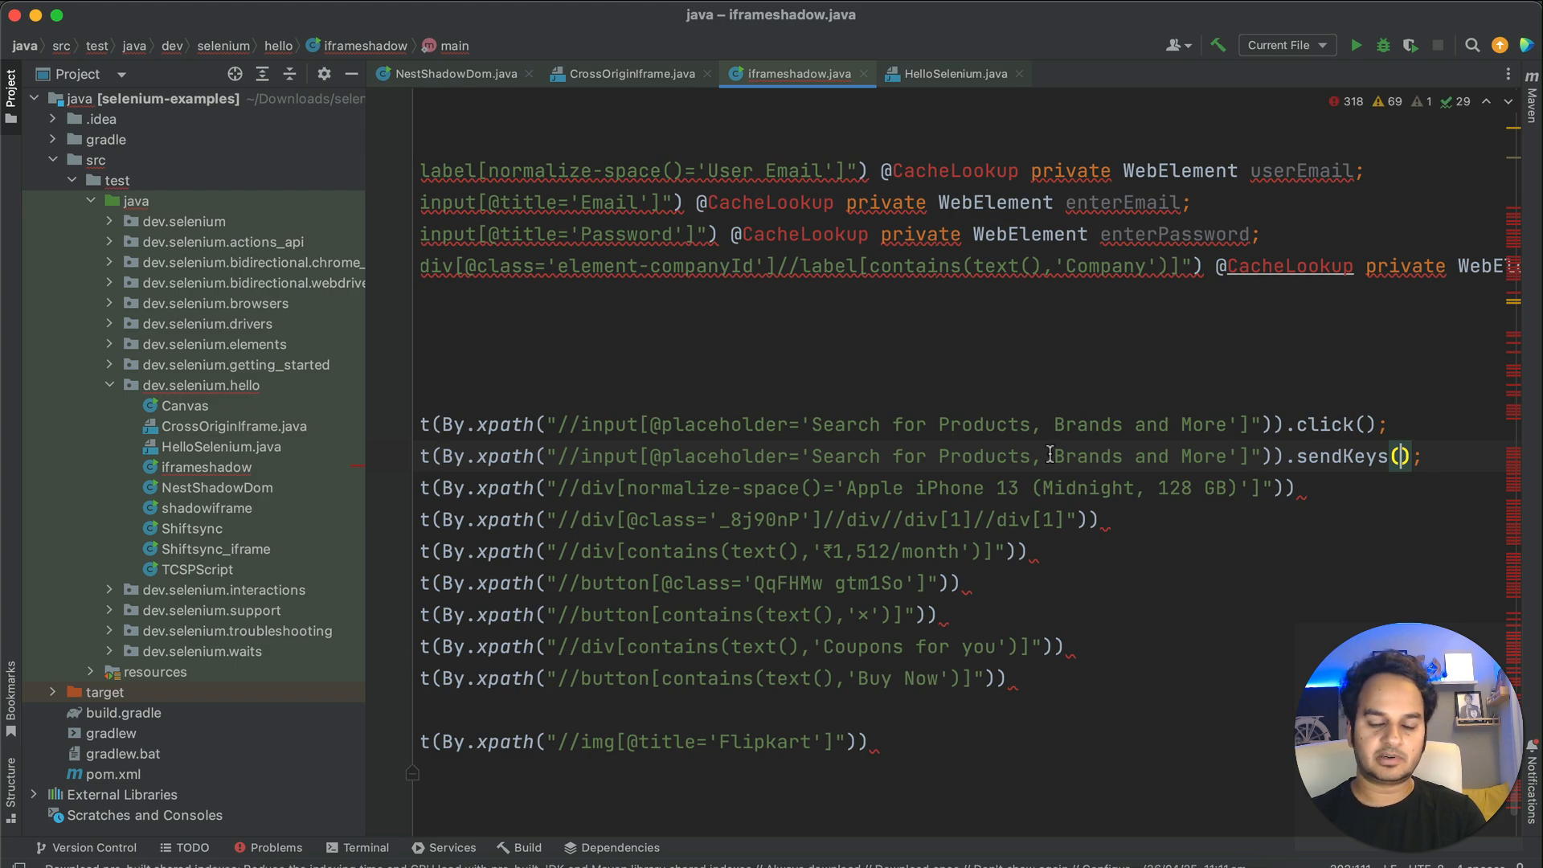
pyautogui.hscroll(-5, 1050, 454)
pyautogui.moveTo(741, 614)
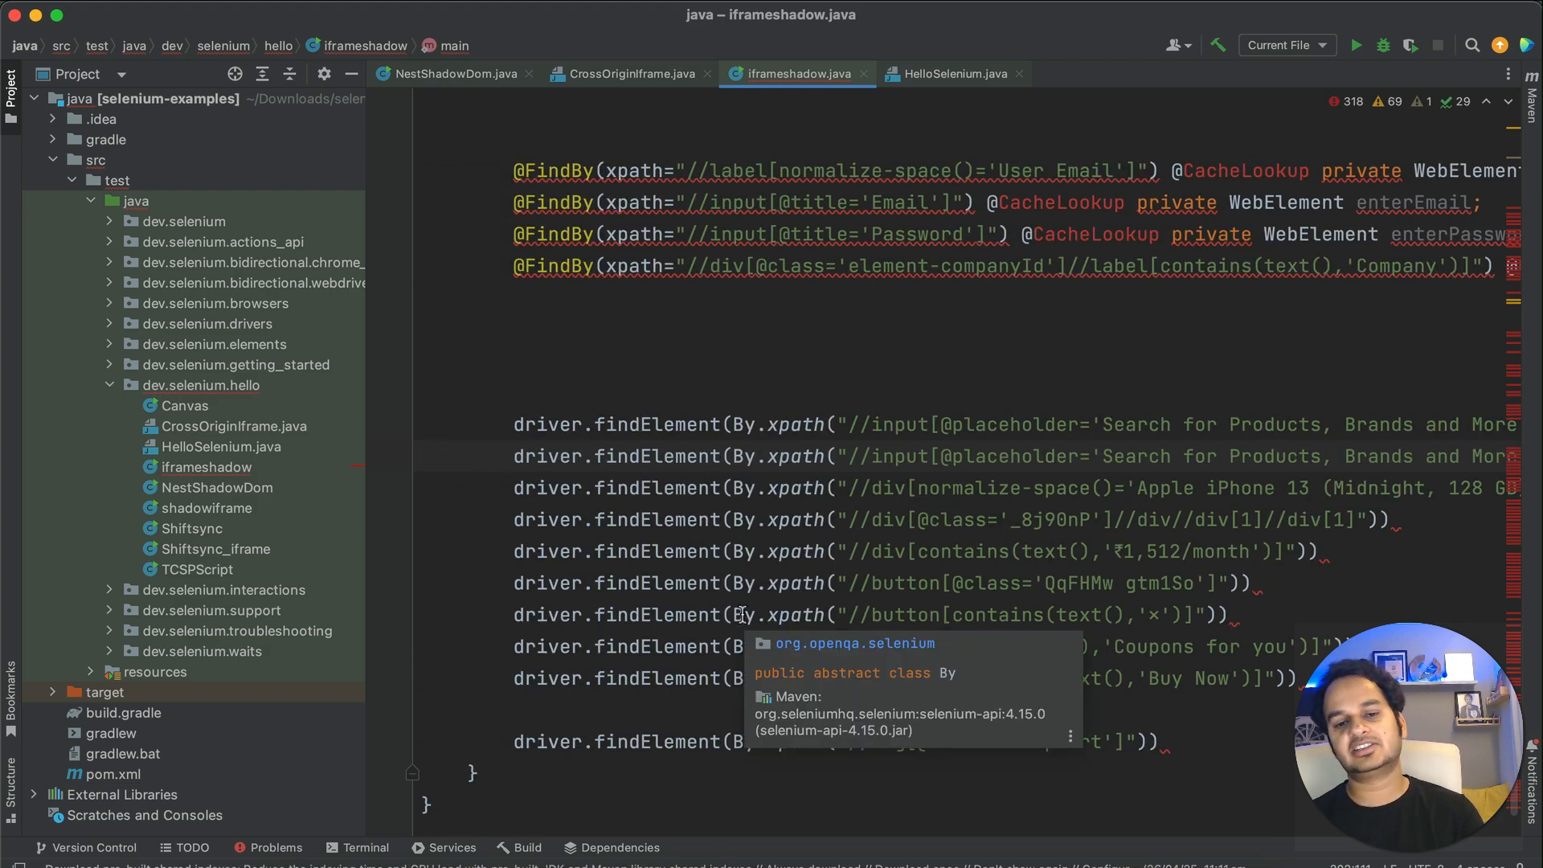
pyautogui.press('super+Tab')
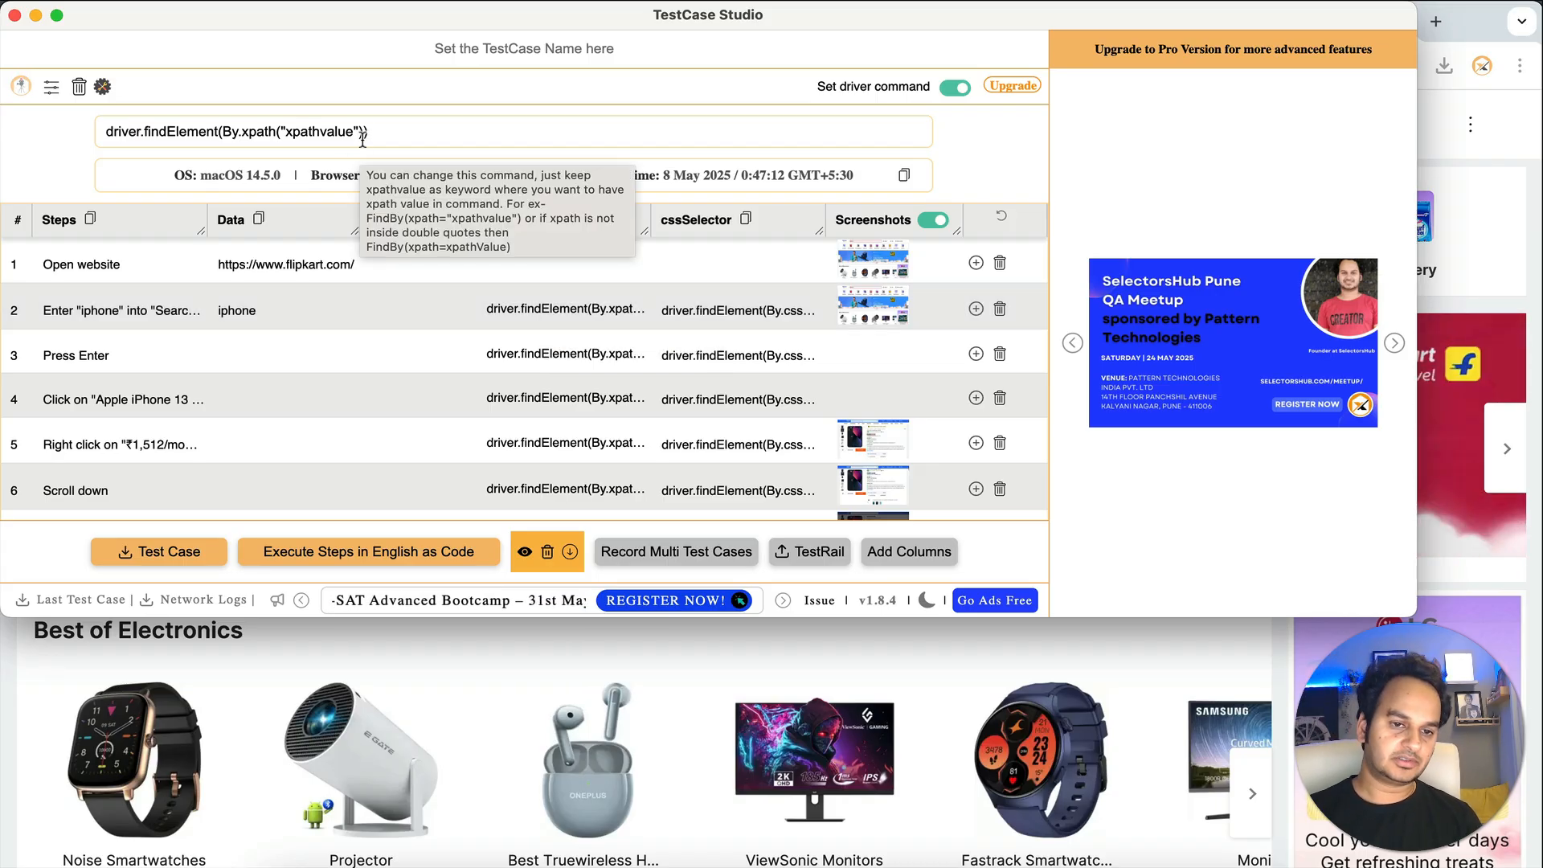
# - Delete the 'driver.' prefix so the command template reads findElement(By.xpath("xpathvalue"))
pyautogui.click(408, 128)
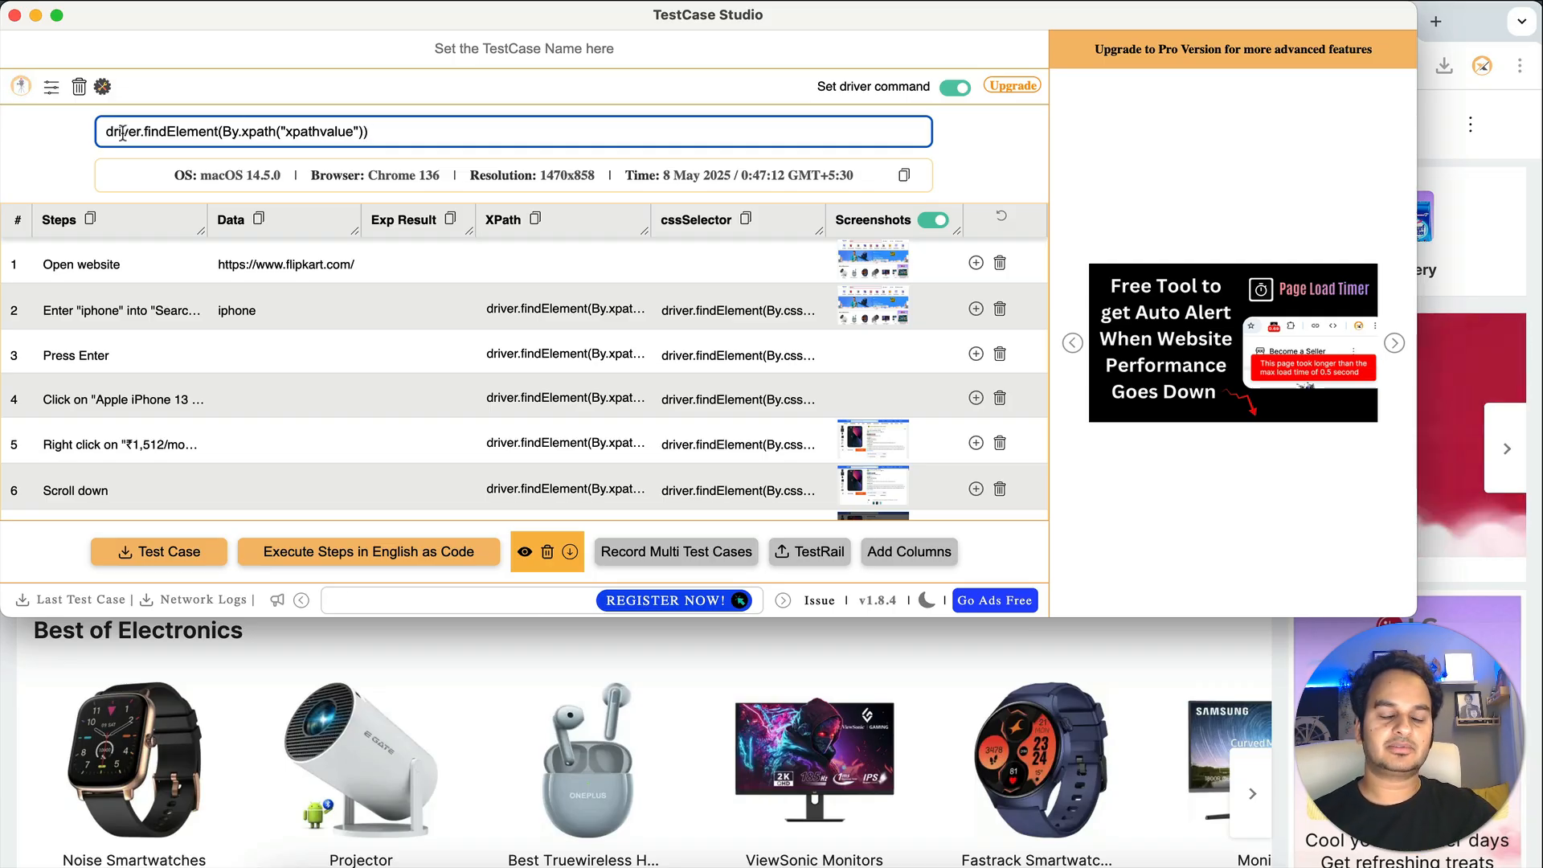
pyautogui.moveTo(106, 132); pyautogui.dragTo(256, 142)
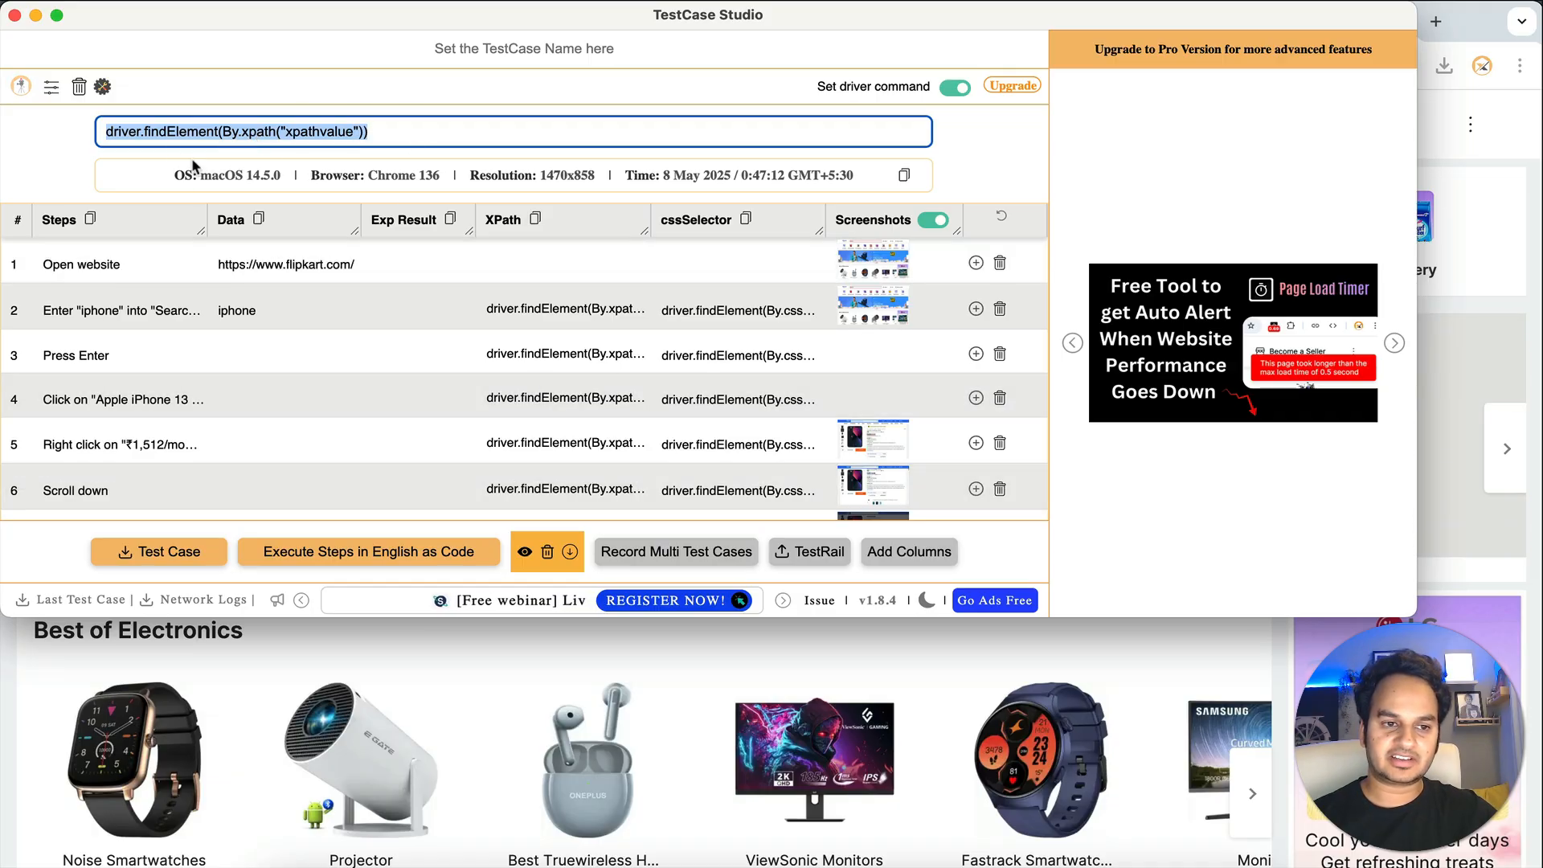
pyautogui.click(146, 134)
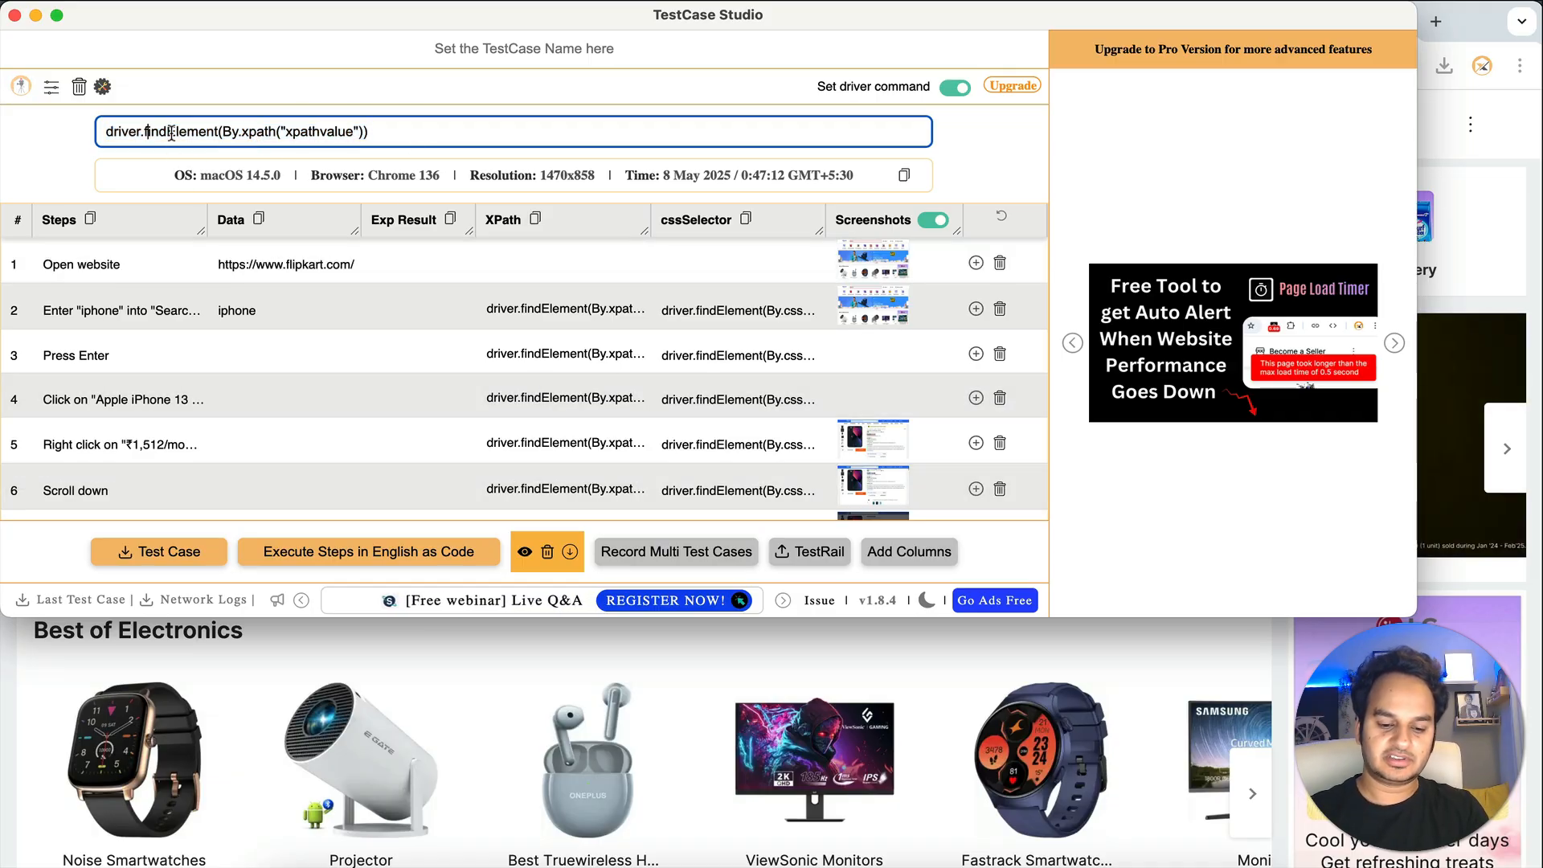
pyautogui.press('super+shift+Left')
pyautogui.press('BackSpace')
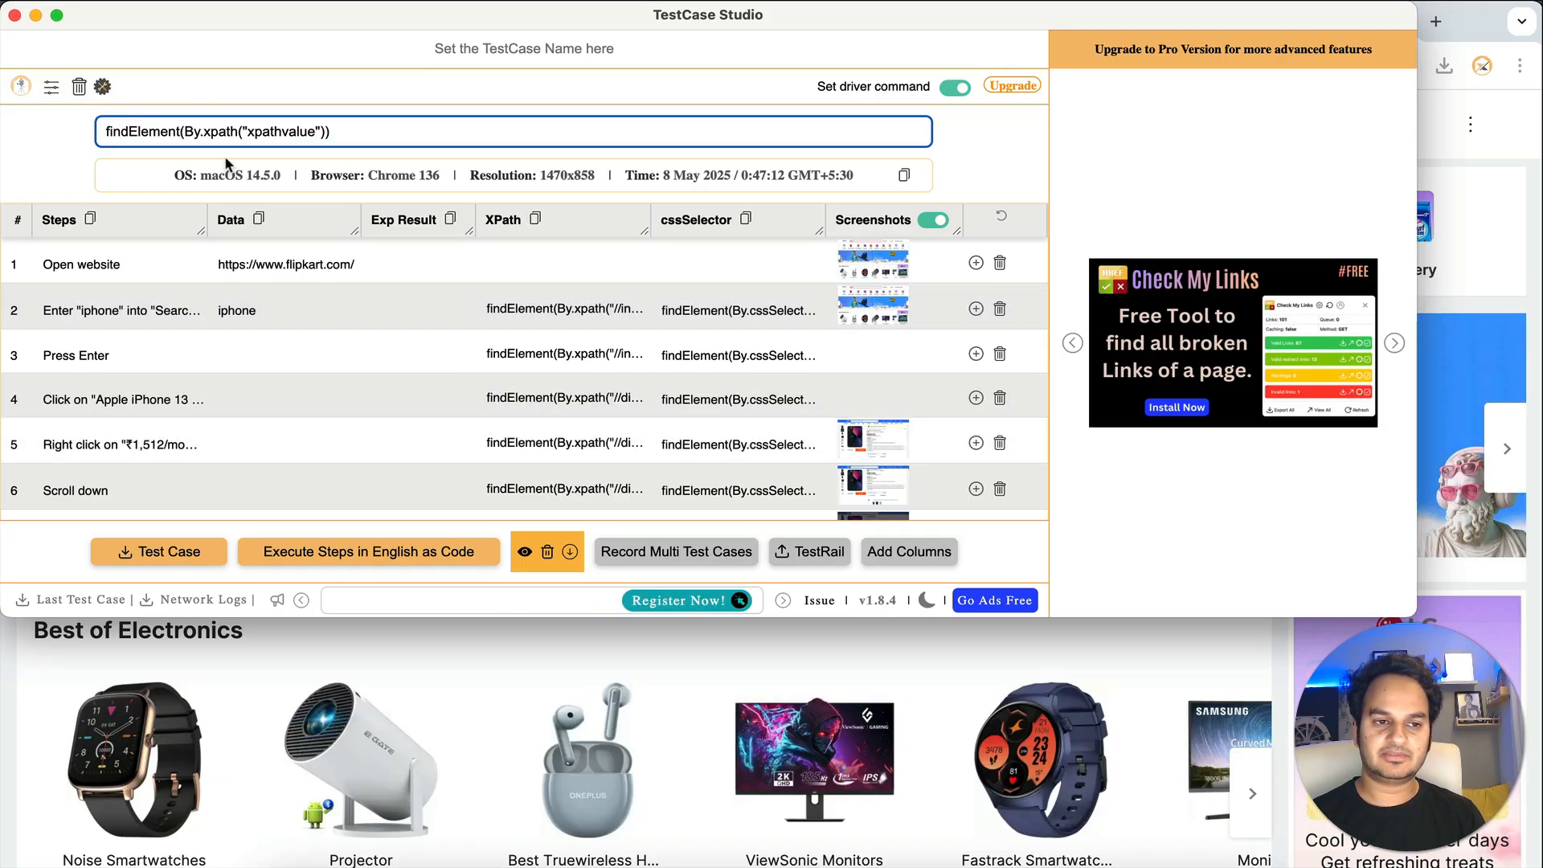
# - Hide the cssSelector column, briefly toggling XPath and Exp Result off and back on
pyautogui.click(101, 90)
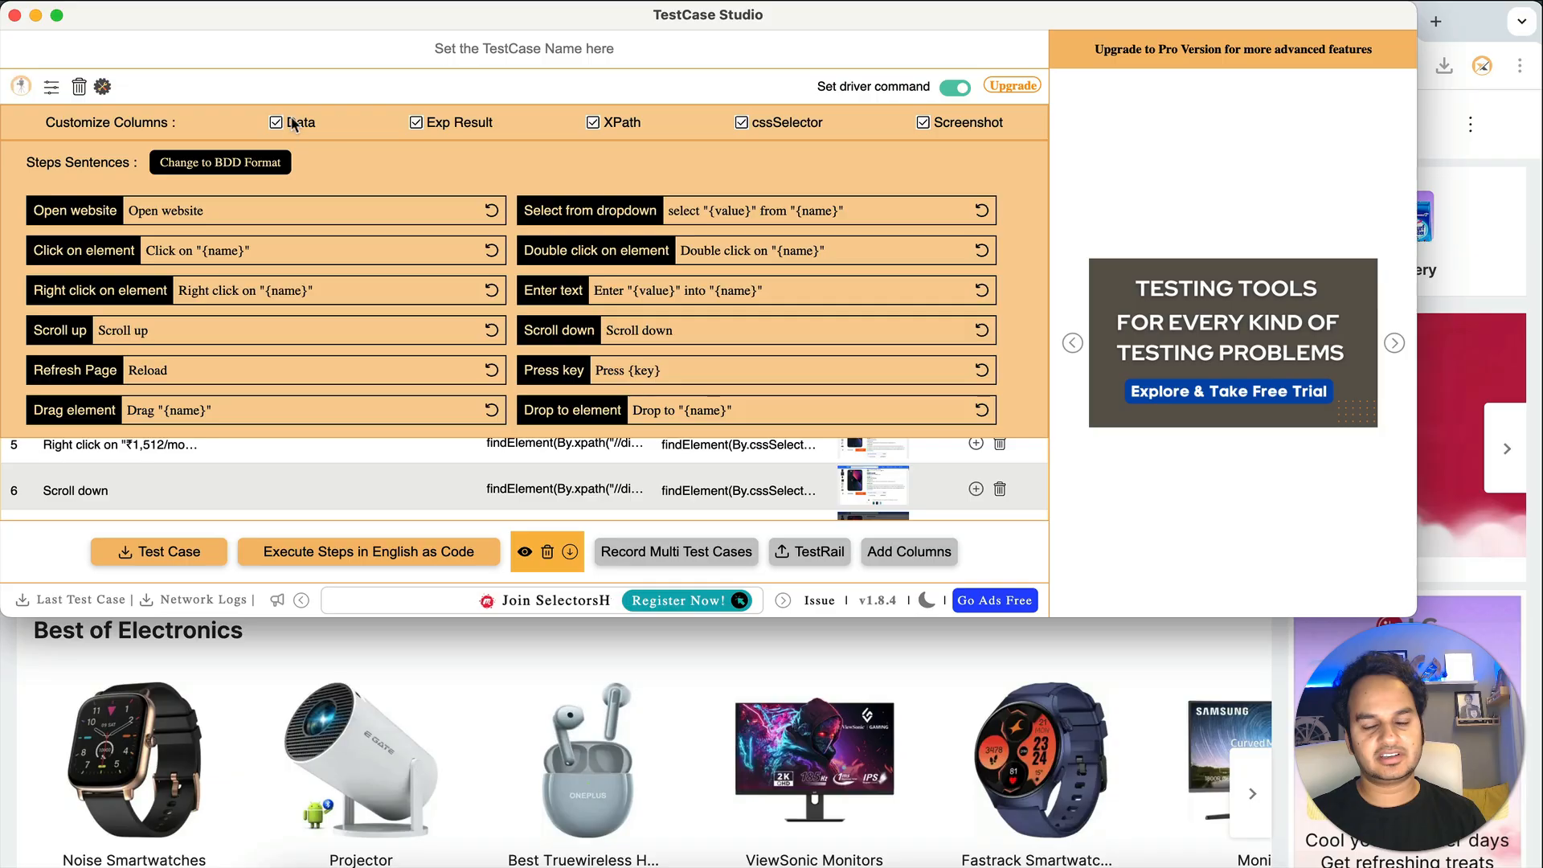
pyautogui.click(733, 127)
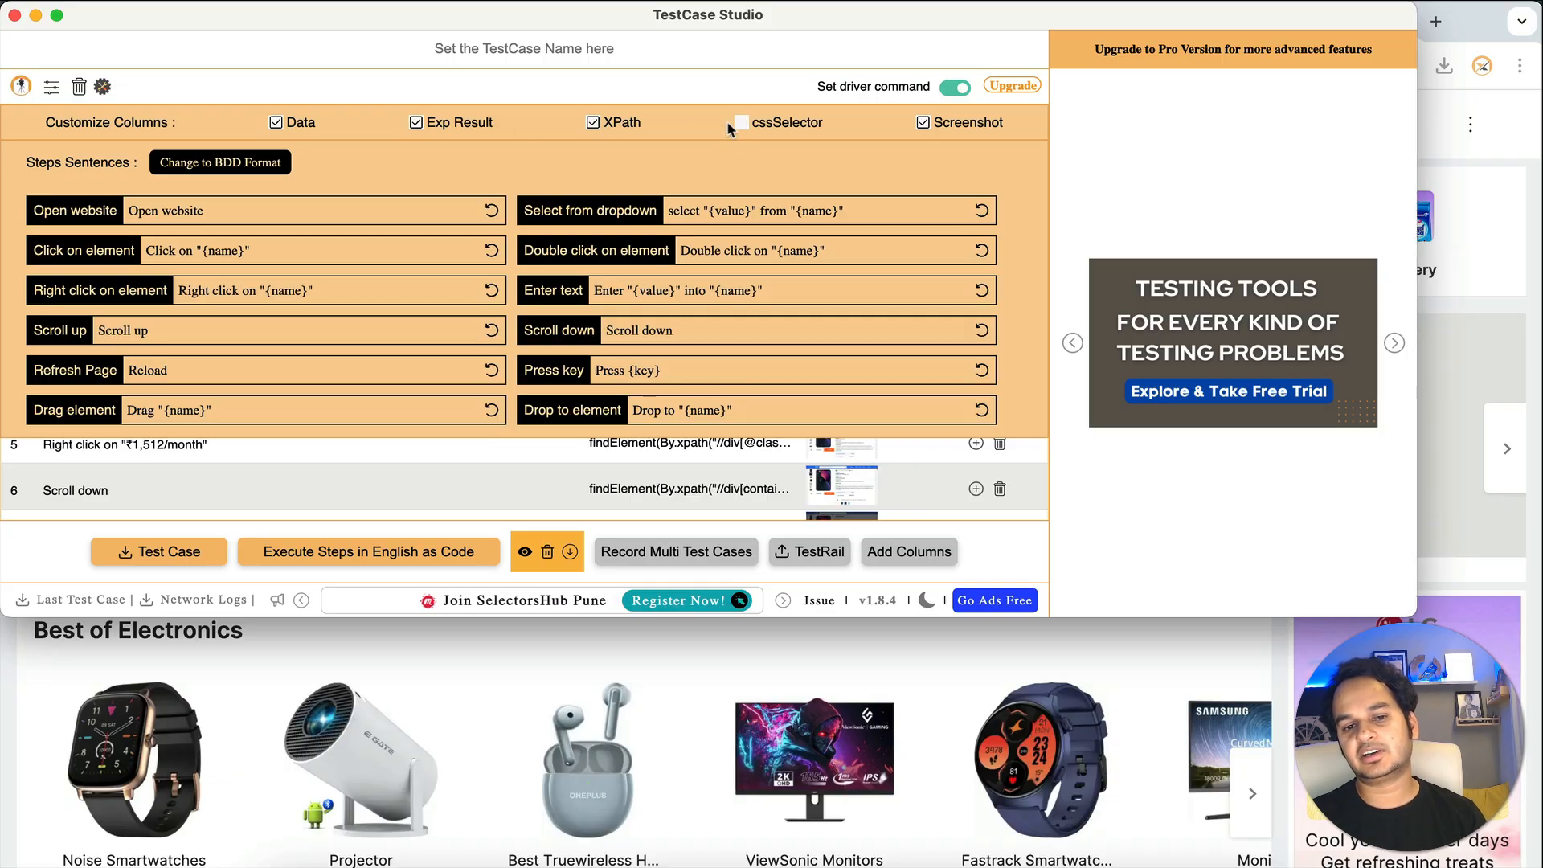
pyautogui.click(592, 123)
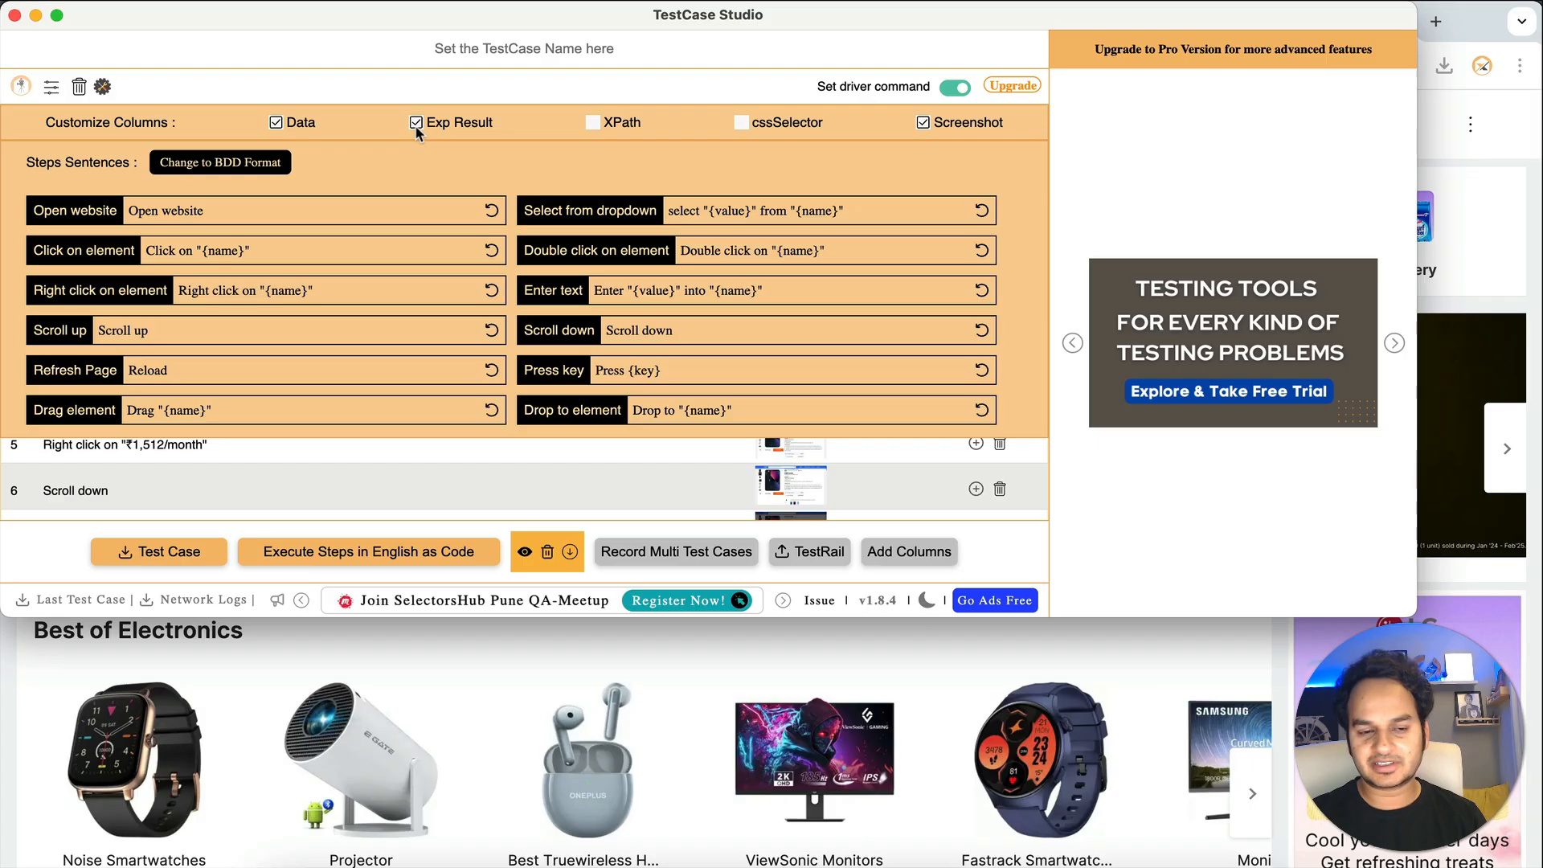
pyautogui.click(417, 125)
pyautogui.click(592, 123)
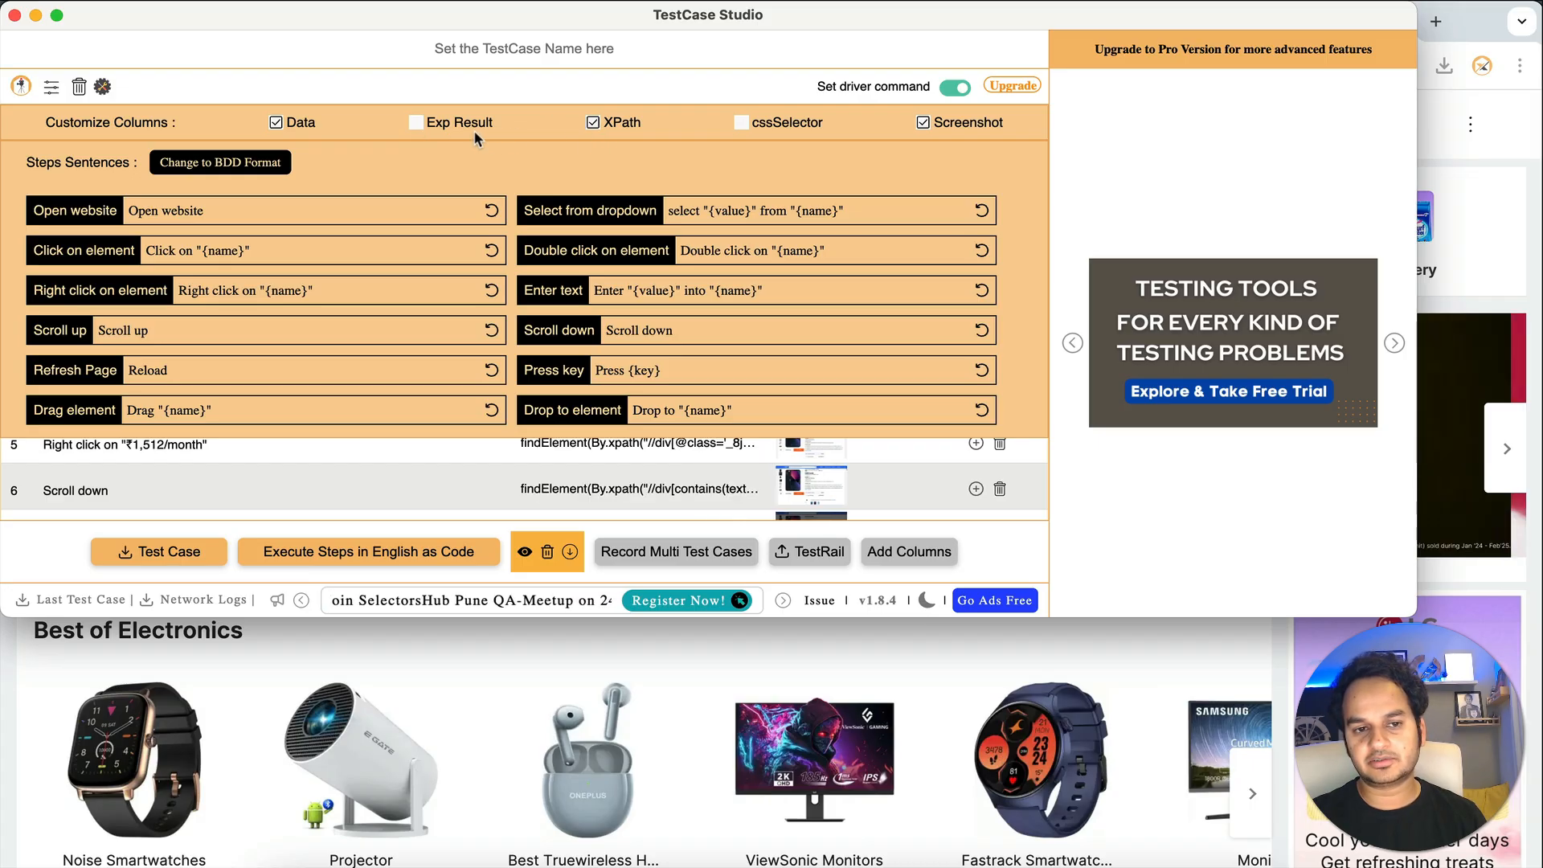
pyautogui.click(415, 123)
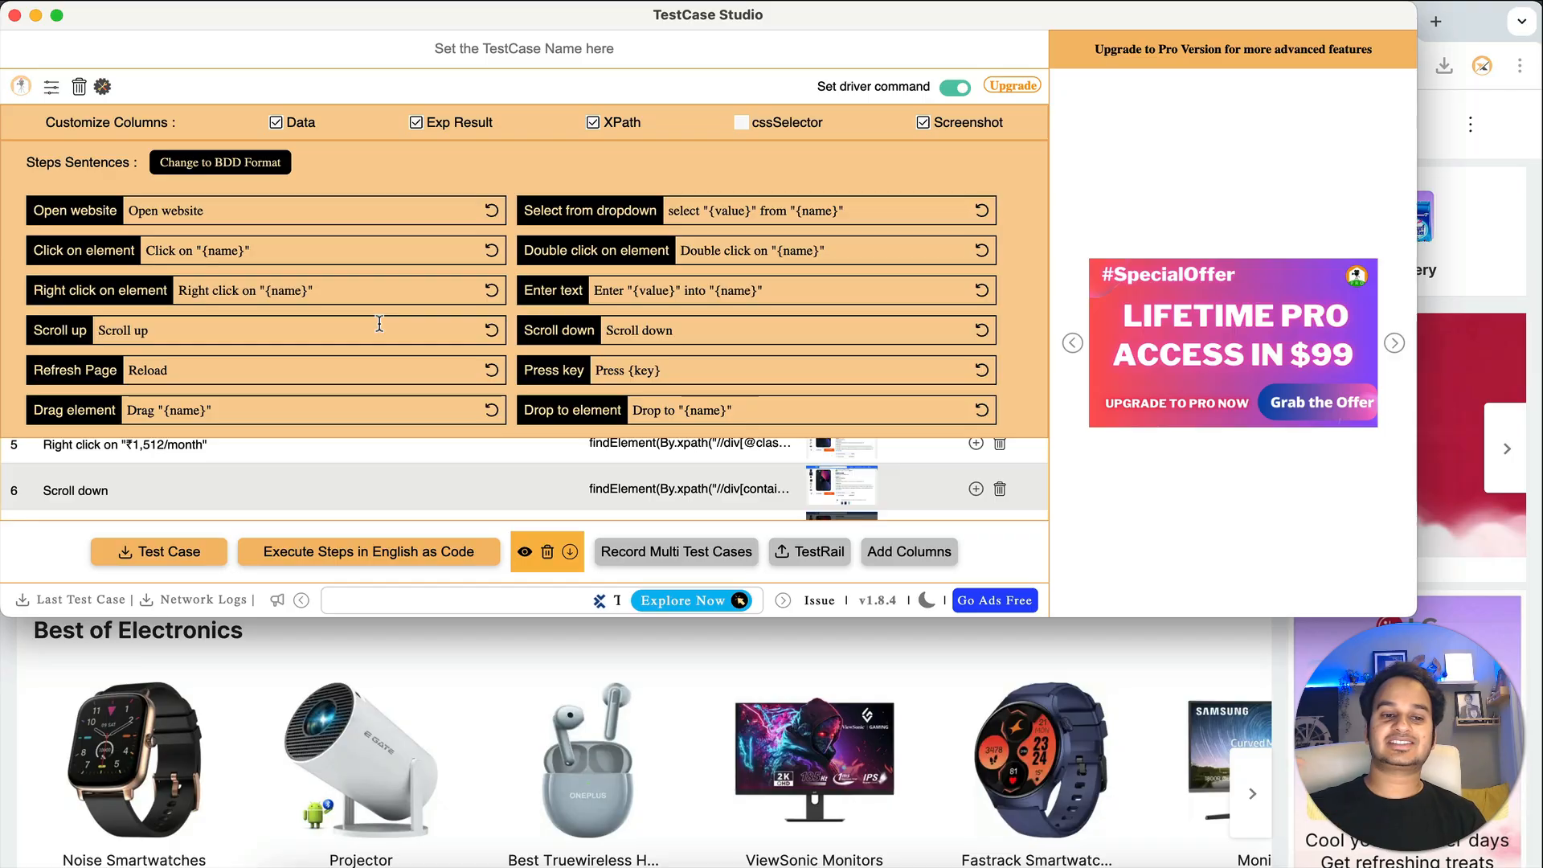
# - Try the BDD step-sentence format, then restore the default wording and close settings
pyautogui.click(224, 164)
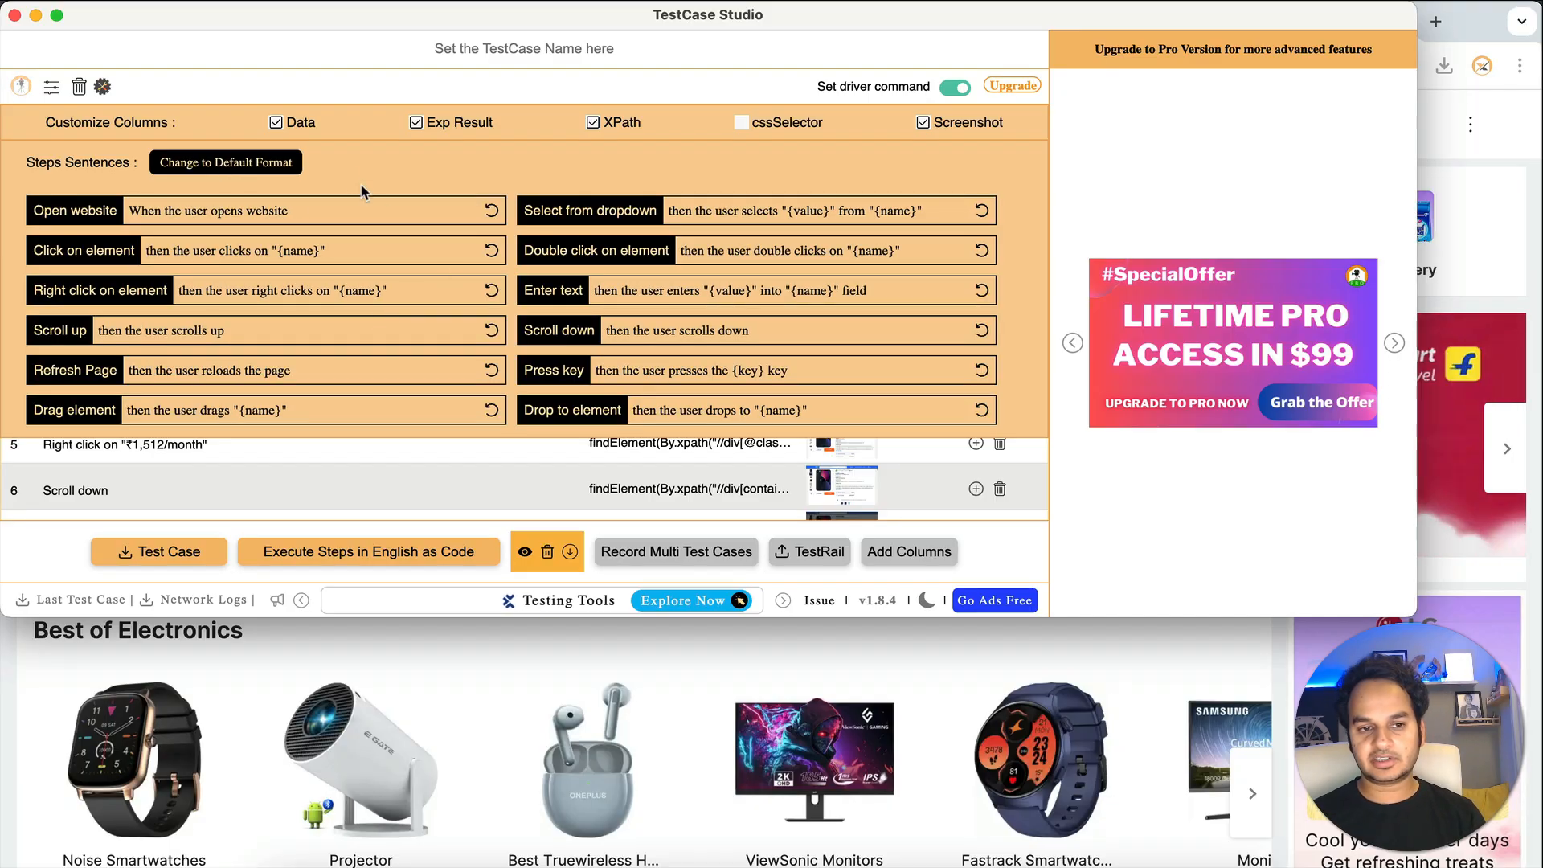
pyautogui.click(251, 167)
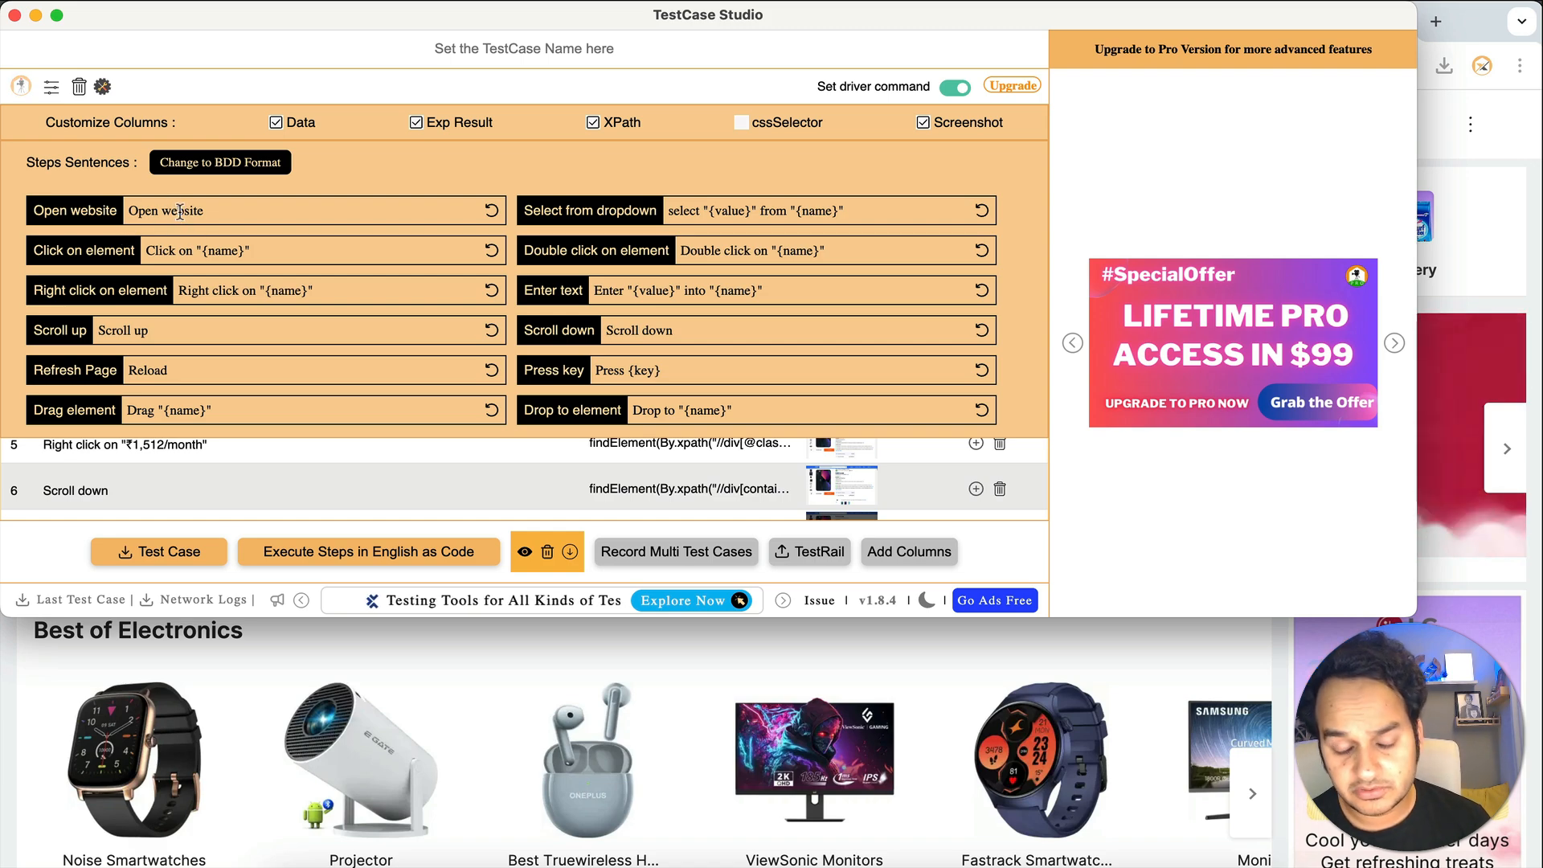
pyautogui.click(103, 87)
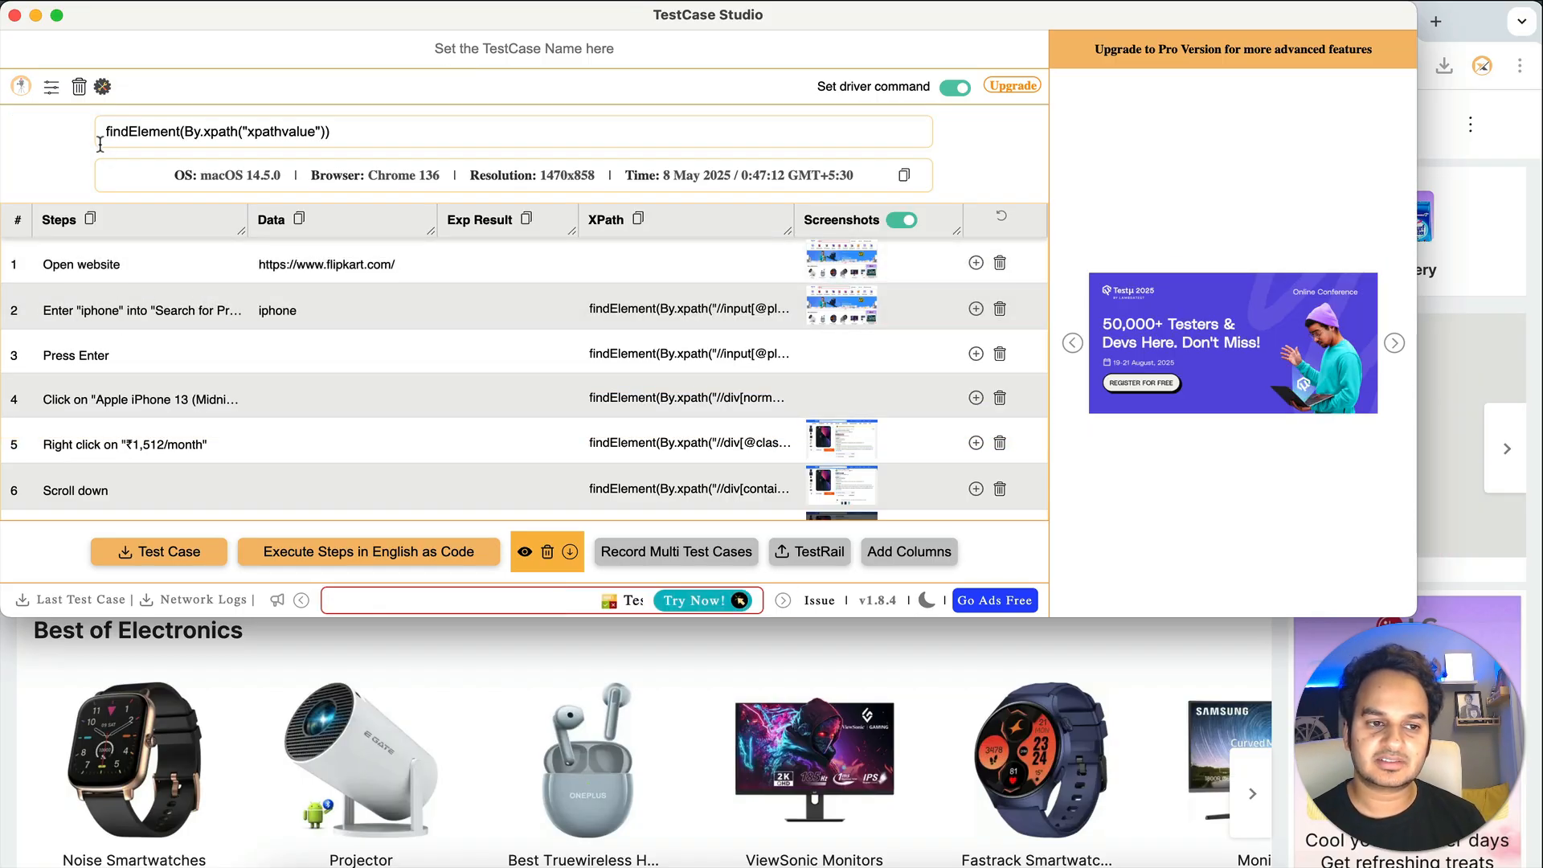
# - Reword the step sentences to 'Open url' and 'Click at', then clear the recorded steps
pyautogui.click(104, 87)
pyautogui.doubleClick(178, 211)
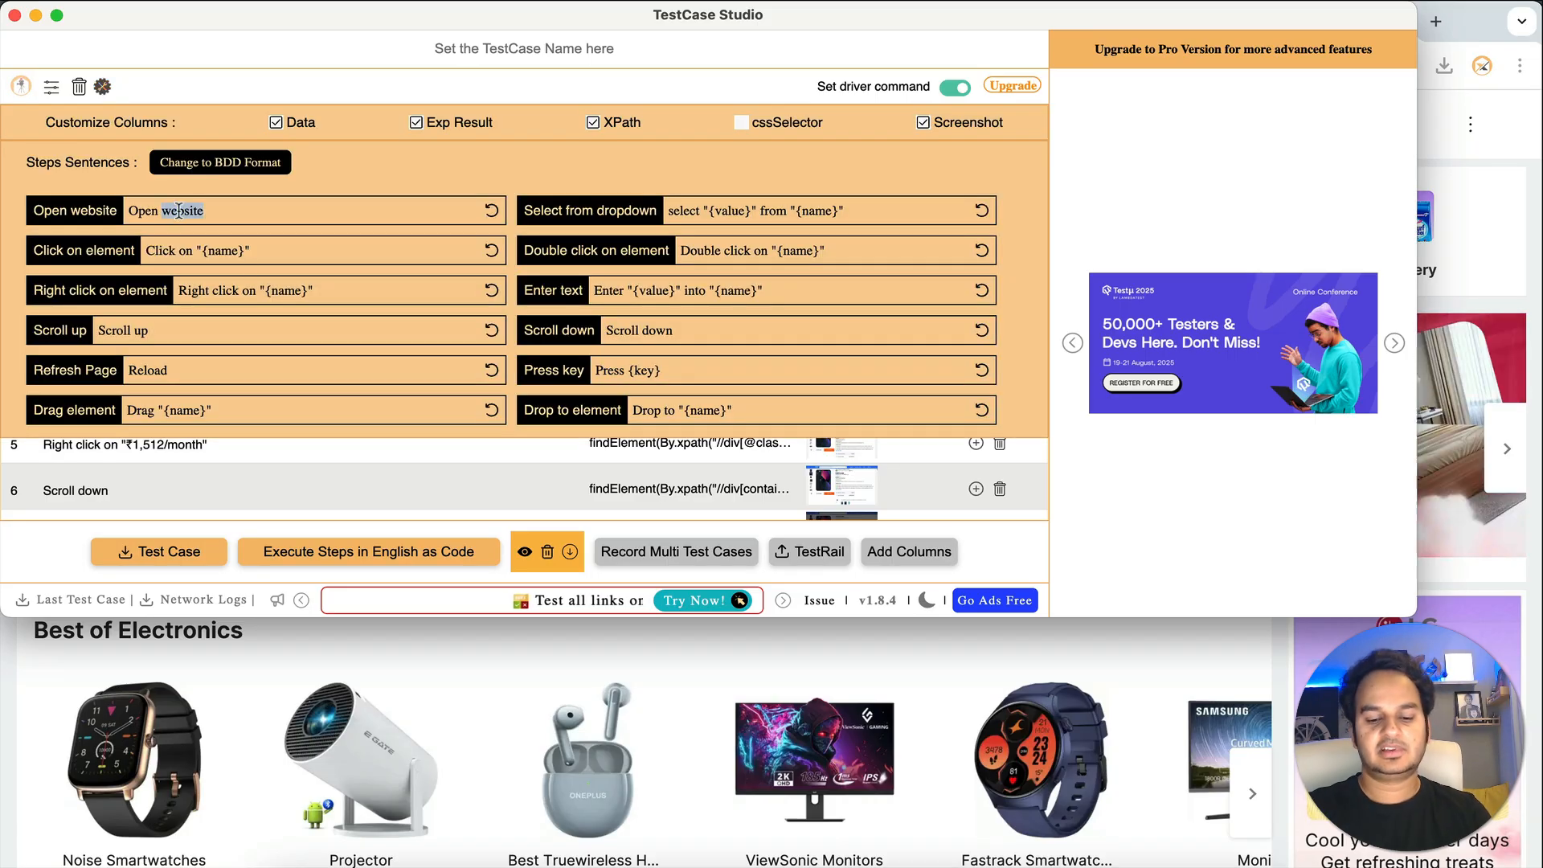
pyautogui.write('url')
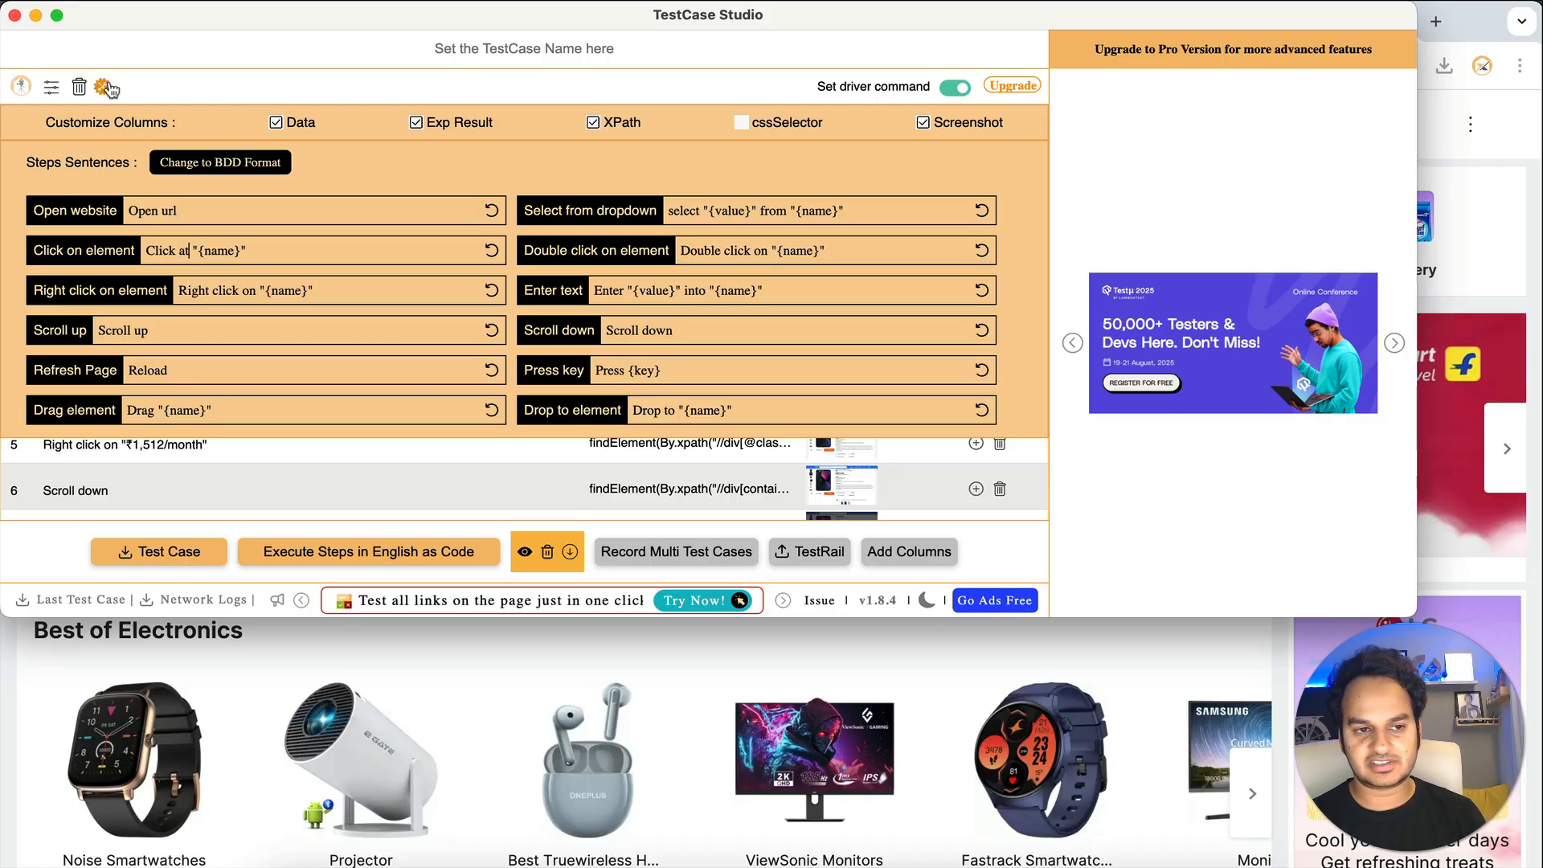
pyautogui.click(104, 87)
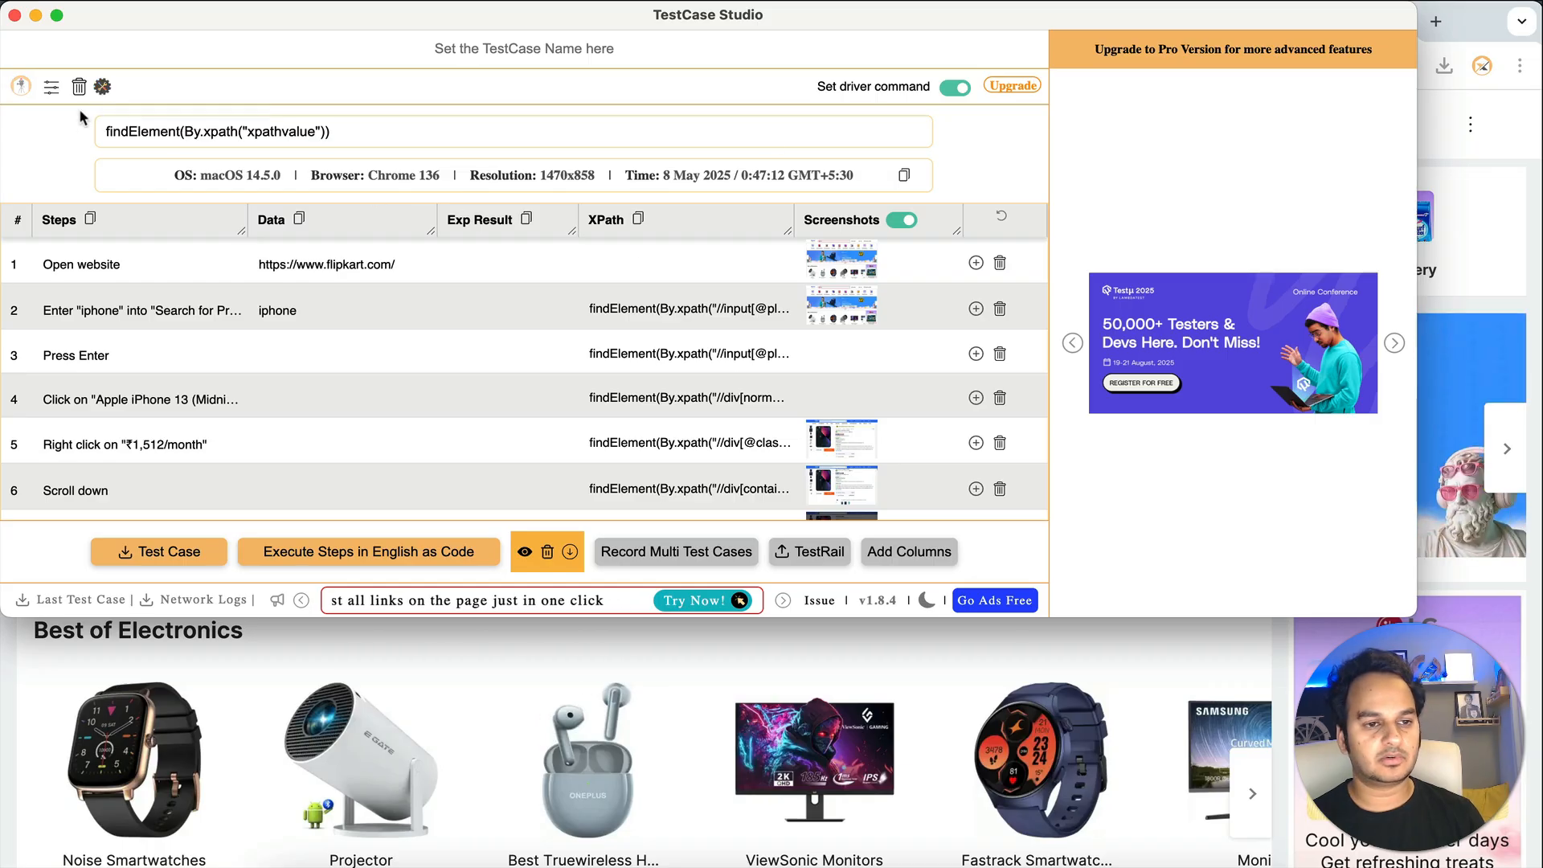
pyautogui.click(78, 86)
# - Record clicking the Flipkart logo and searching Flipkart for 'hi'
pyautogui.click(1473, 254)
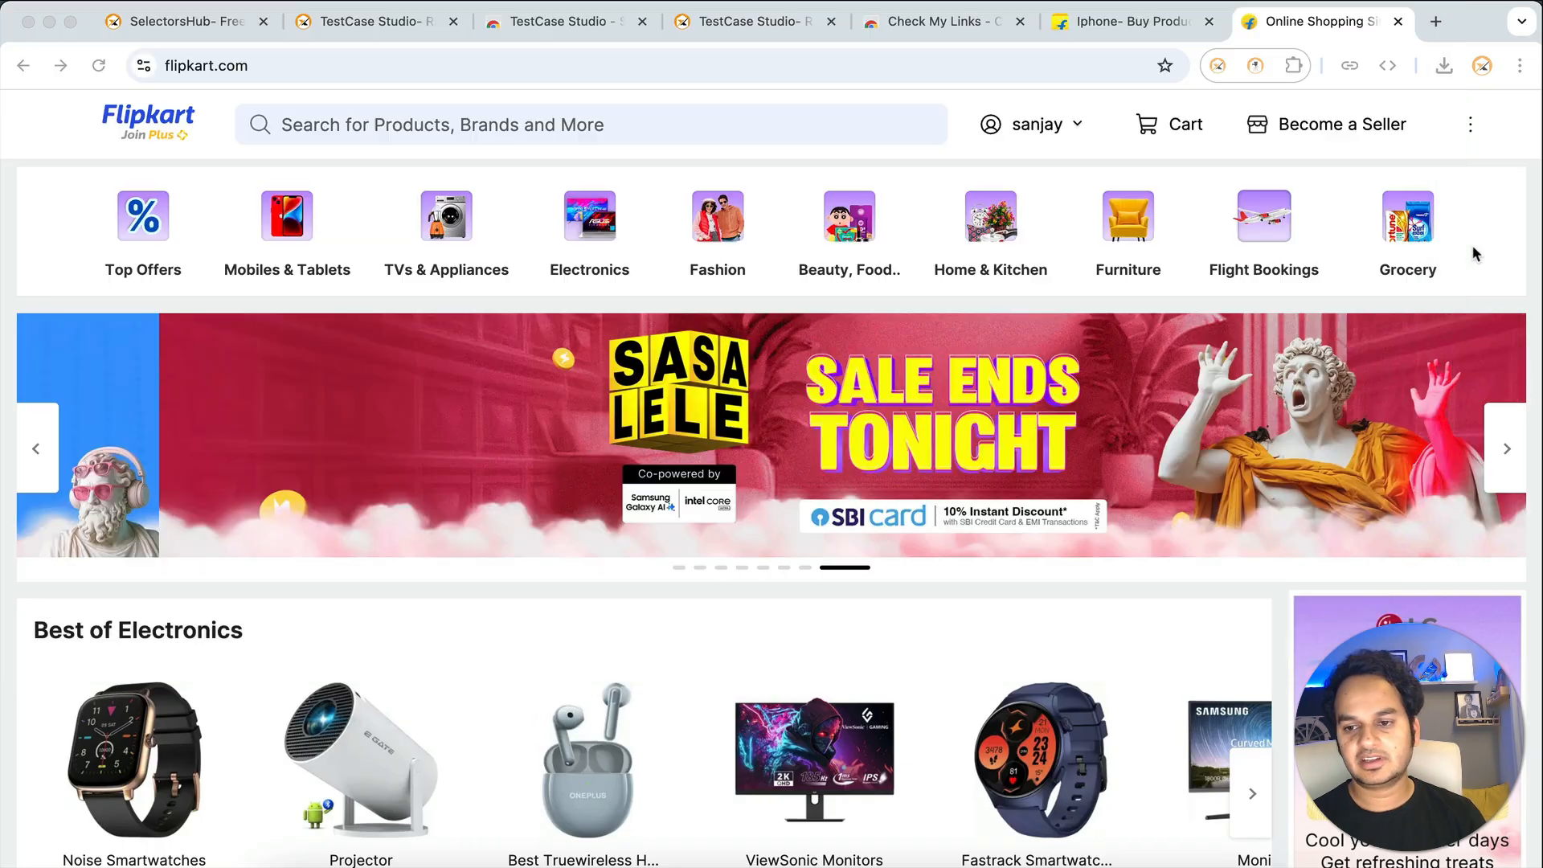
pyautogui.click(165, 121)
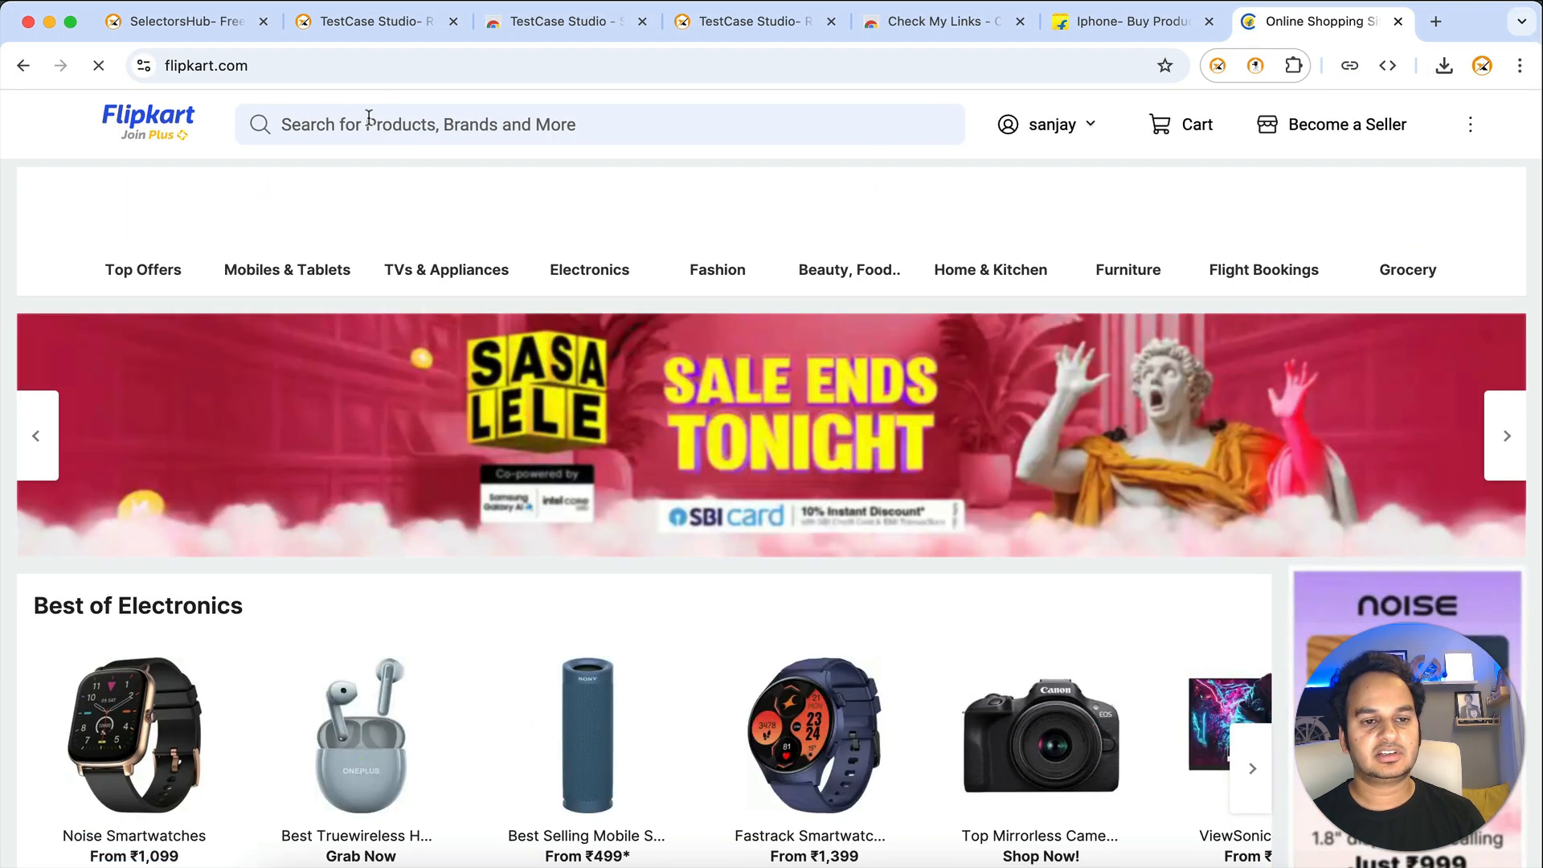
pyautogui.click(369, 117)
pyautogui.write('hi')
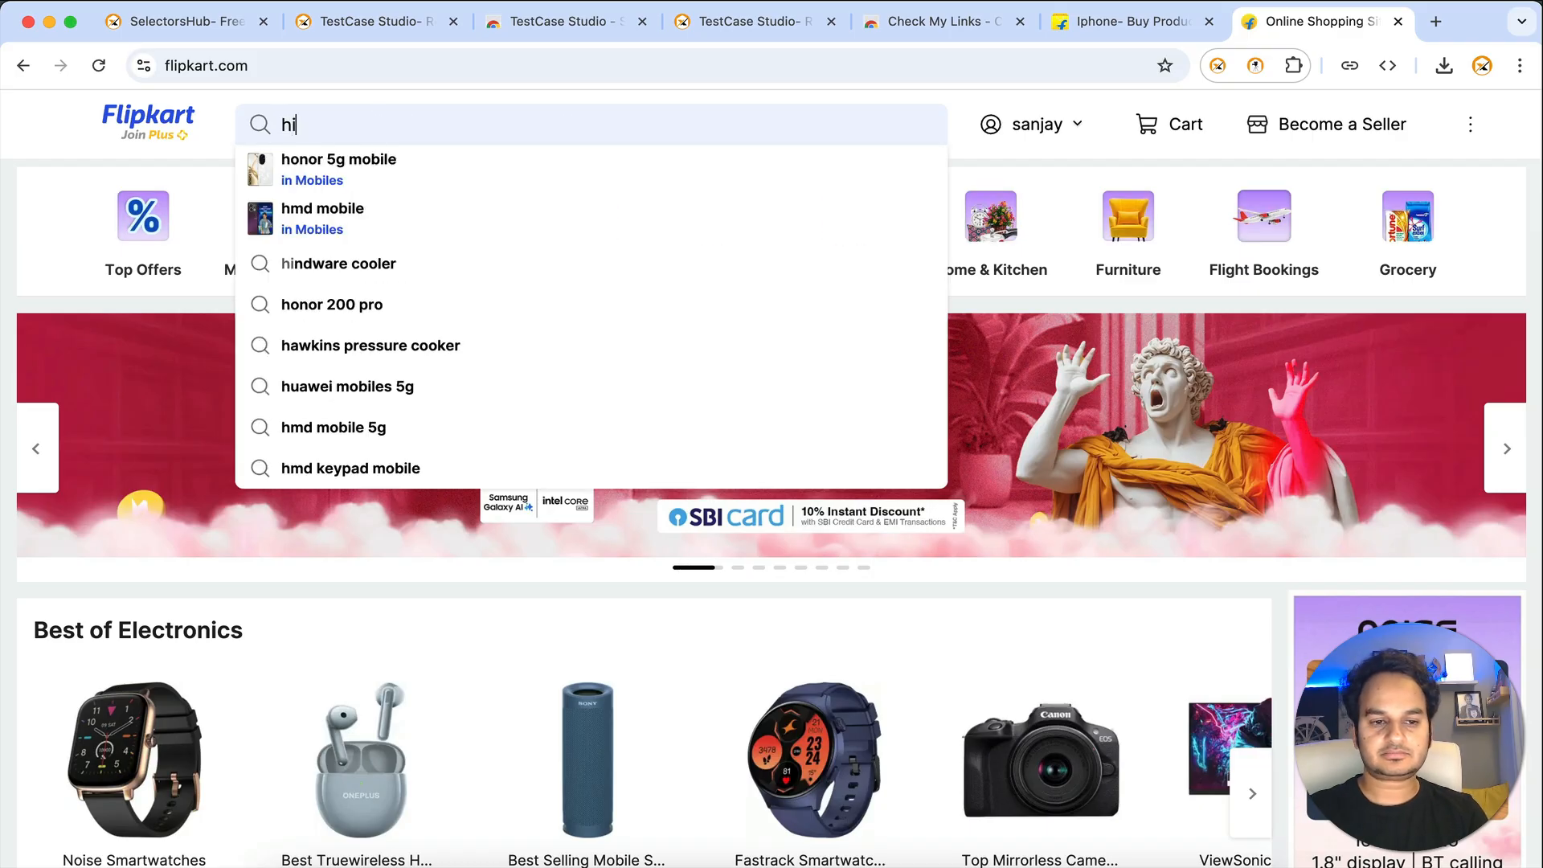
pyautogui.press('Return')
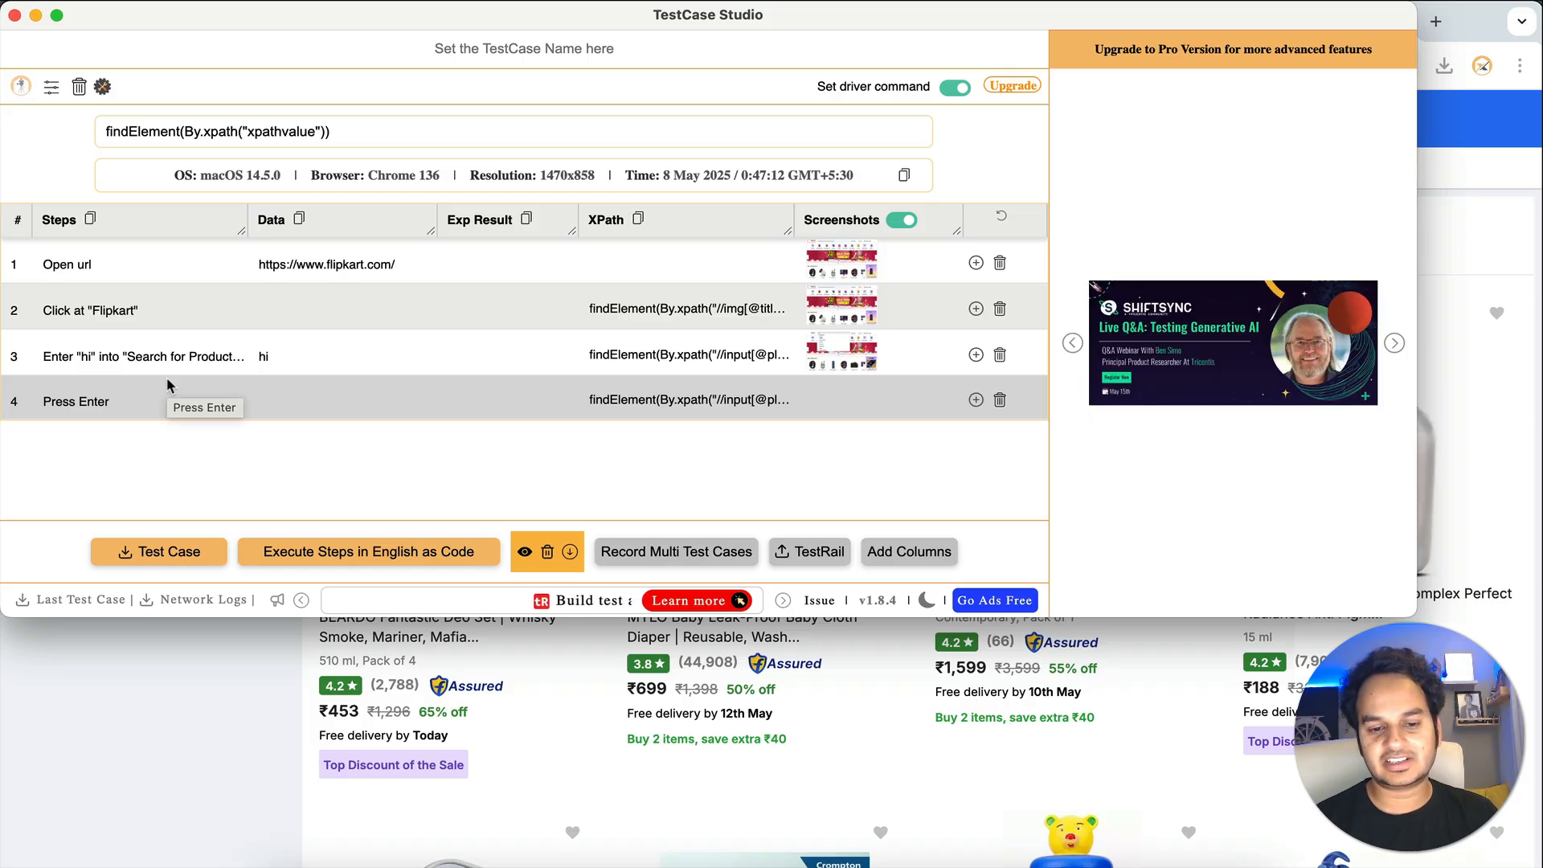
# - Turn off the Set driver command toggle so XPaths show raw, then return to Flipkart's results
pyautogui.click(955, 88)
pyautogui.click(102, 86)
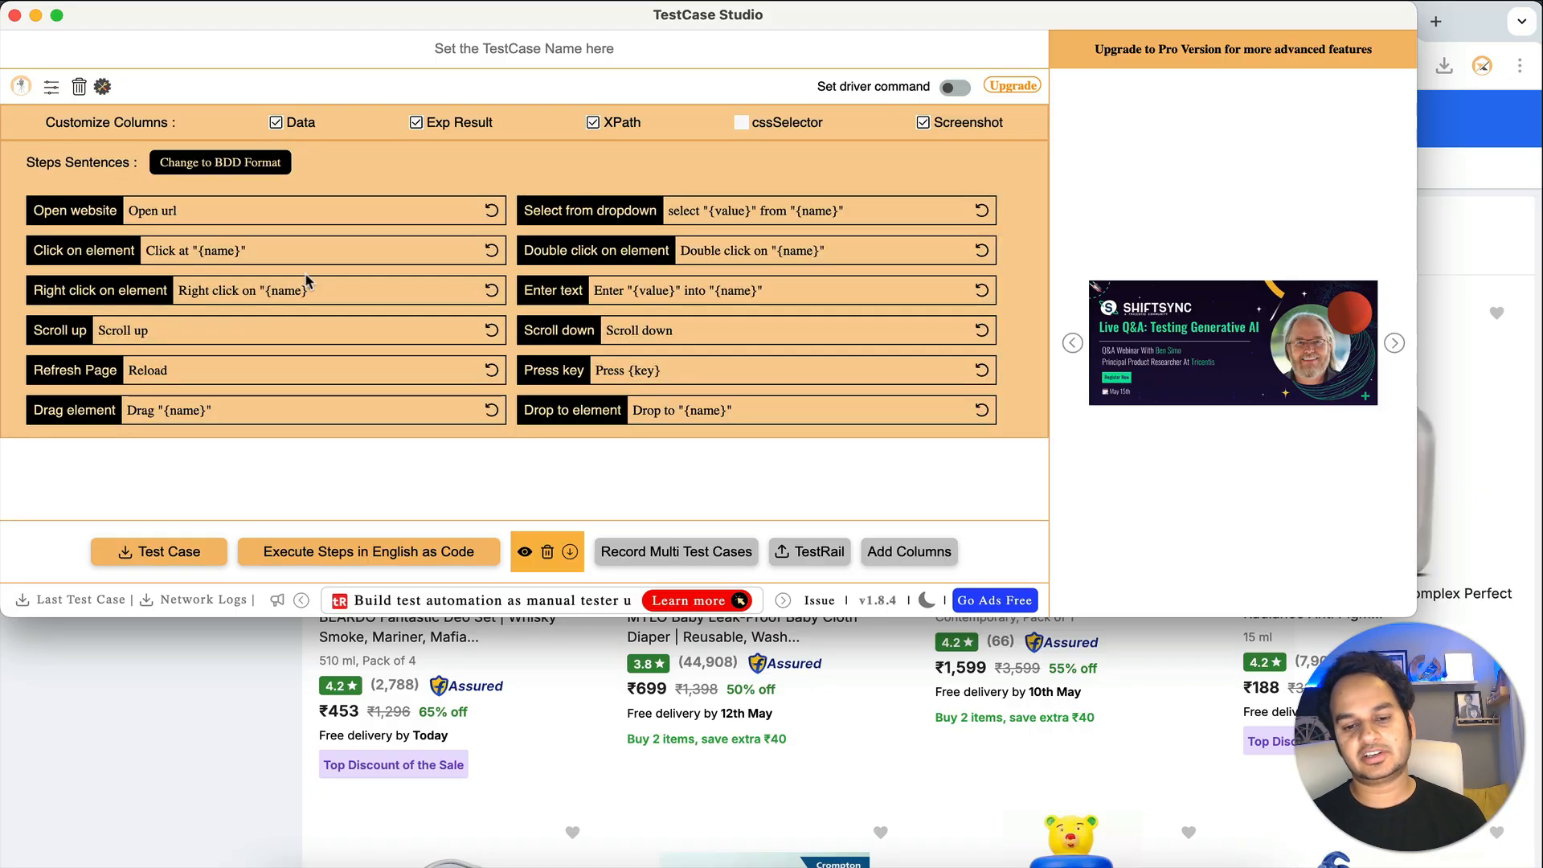
pyautogui.click(268, 667)
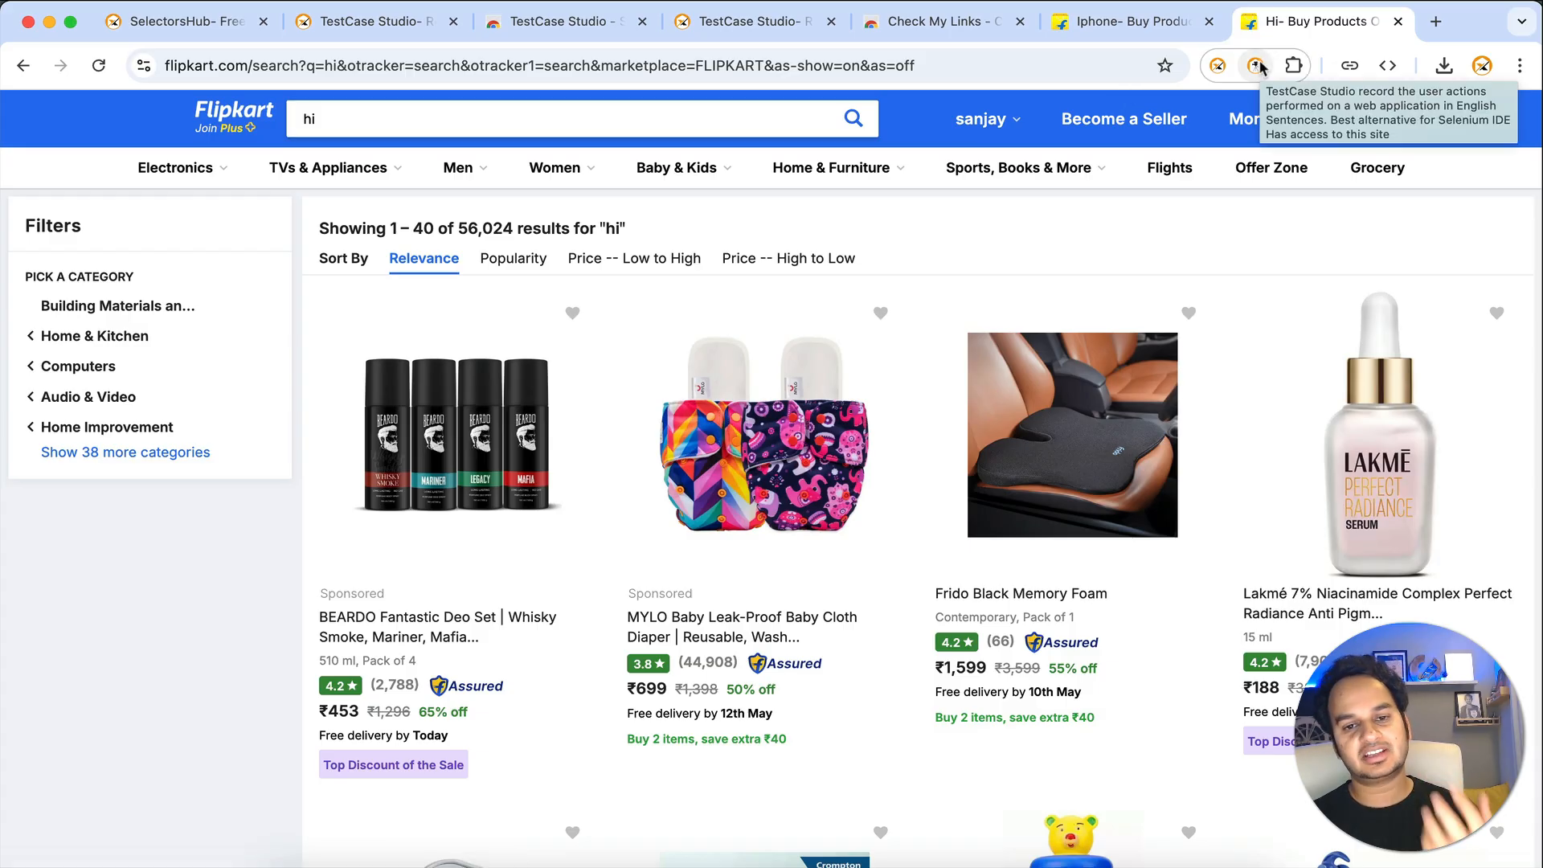
# - Open the bookmarked UIDAI Tamil contact page and switch its language to हिन्दी
pyautogui.click(1001, 65)
pyautogui.write('adh')
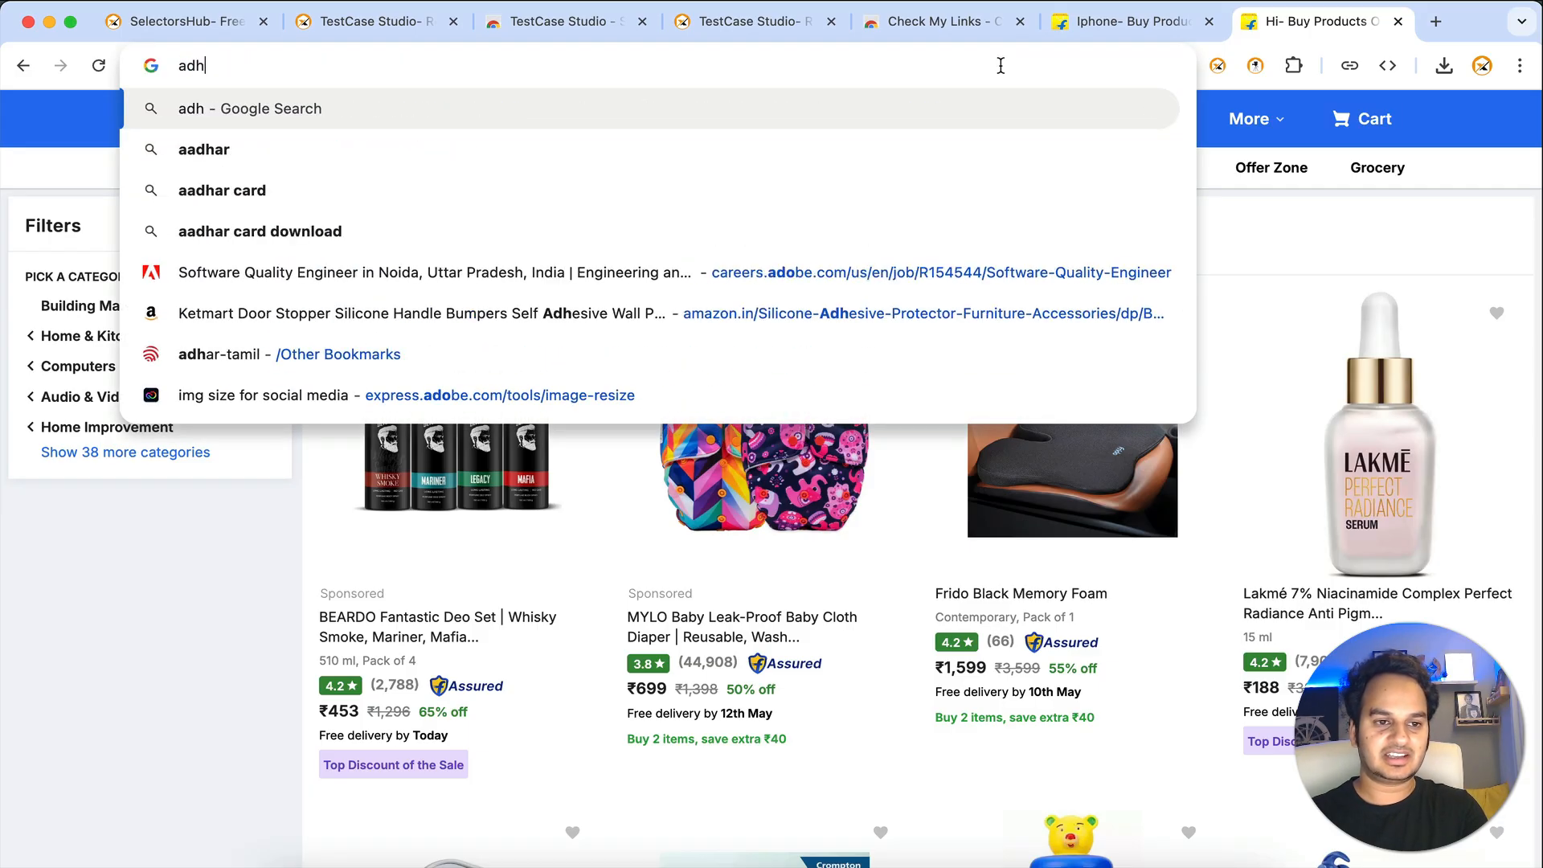
pyautogui.press('Down')
pyautogui.press('Down')
pyautogui.press('Down')
pyautogui.press('Down')
pyautogui.press('Down')
pyautogui.press('Down')
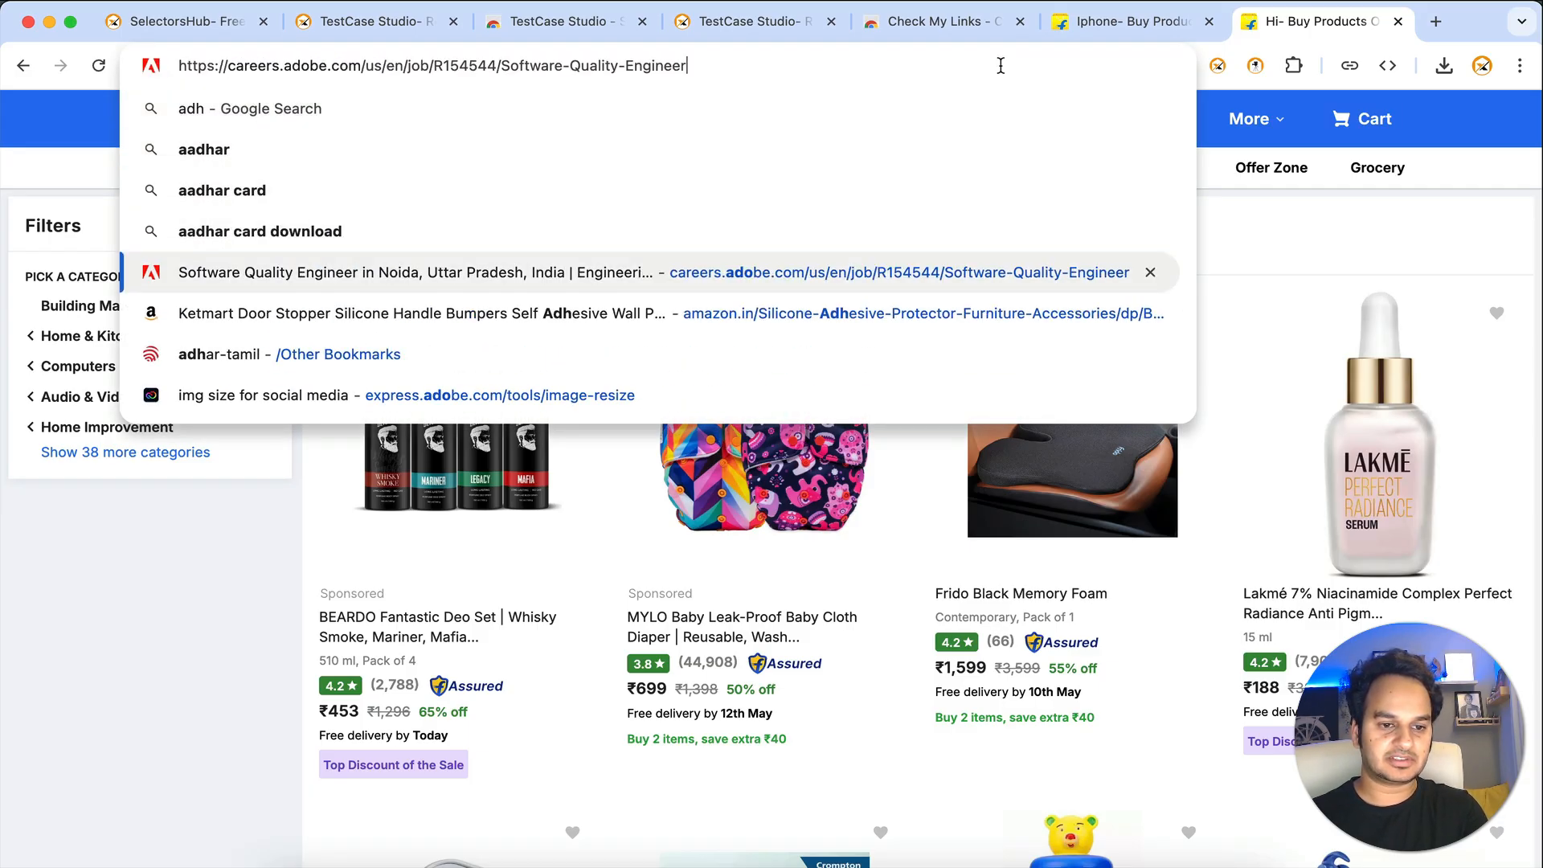
pyautogui.press('Return')
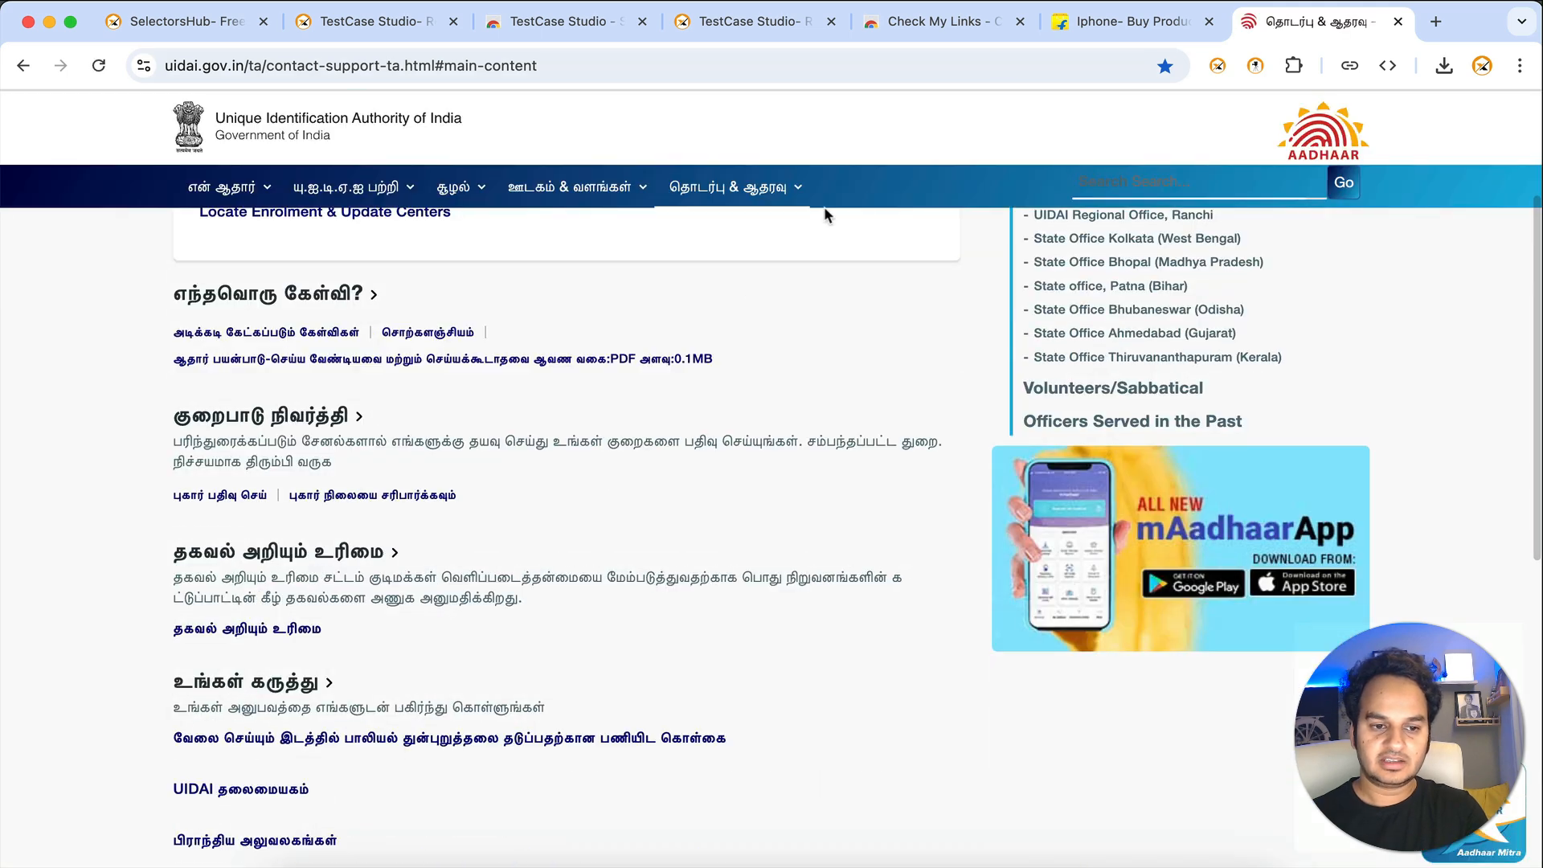
pyautogui.scroll(5, 758, 314)
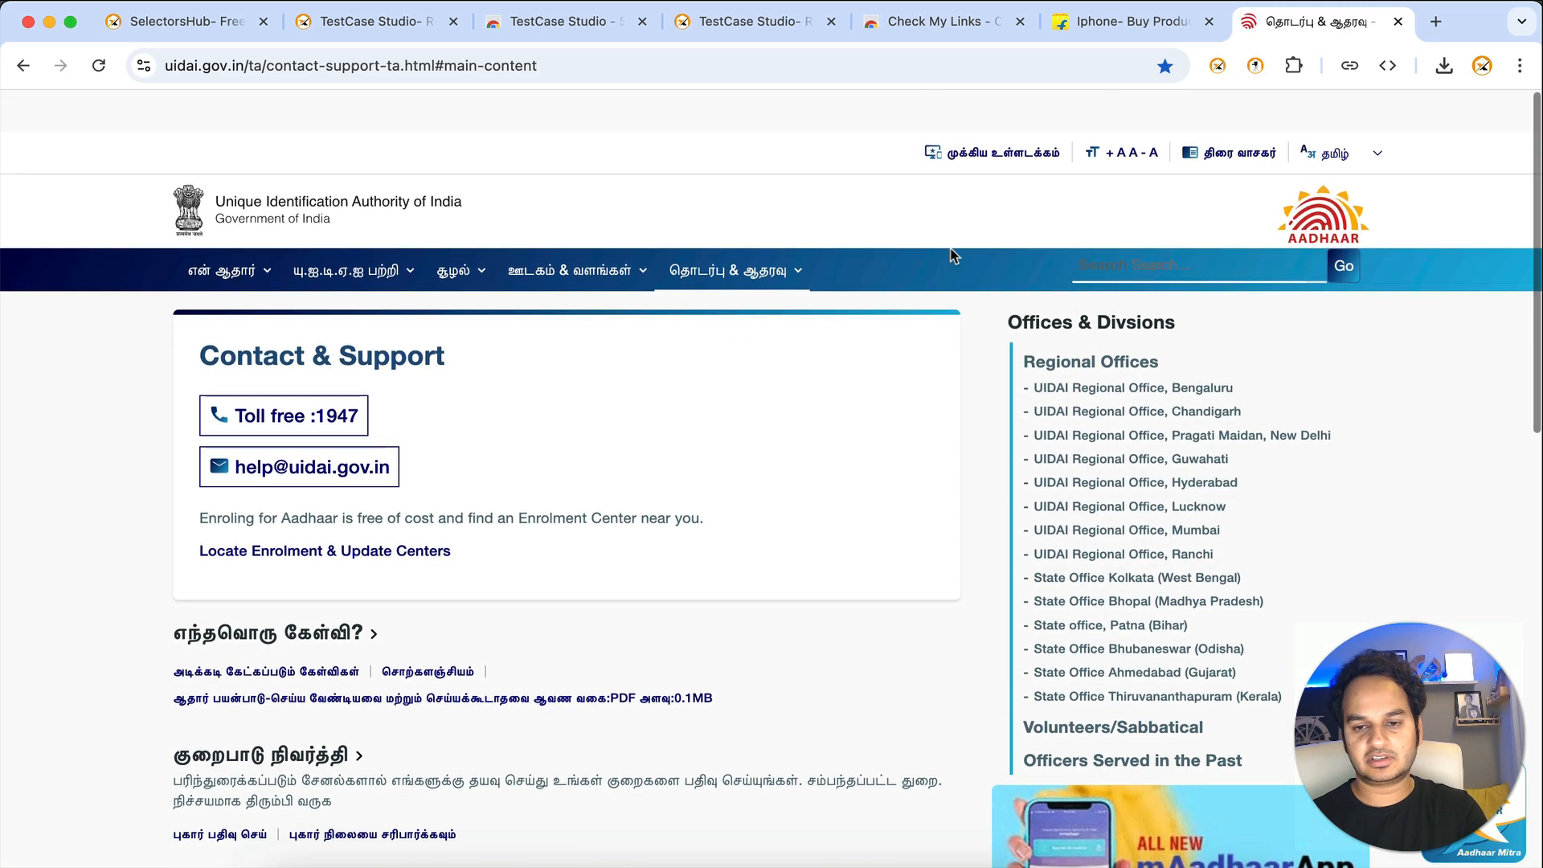
pyautogui.click(1372, 152)
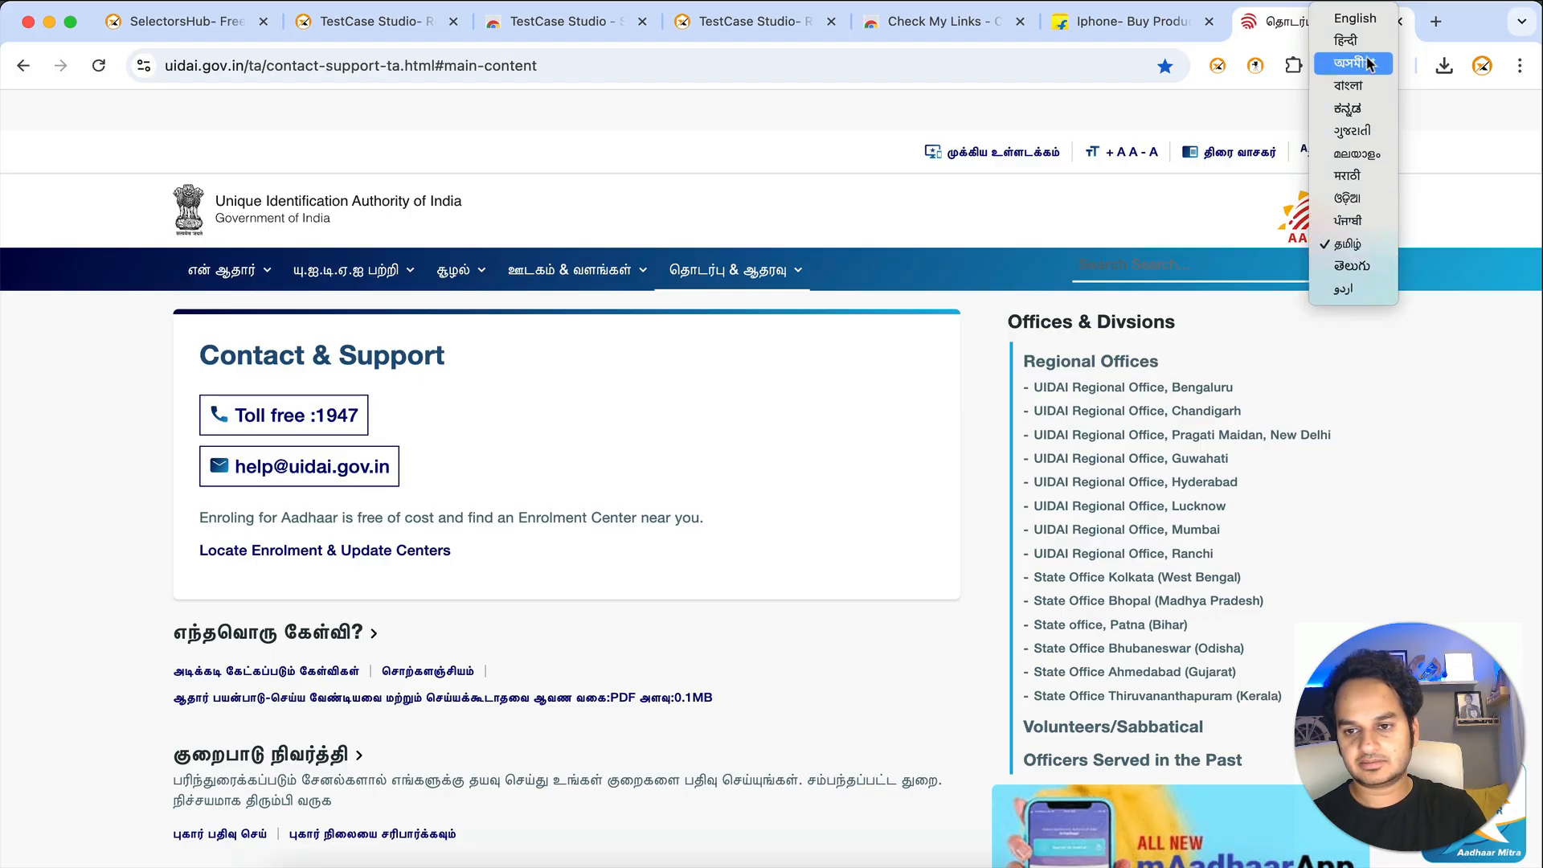
pyautogui.click(1346, 40)
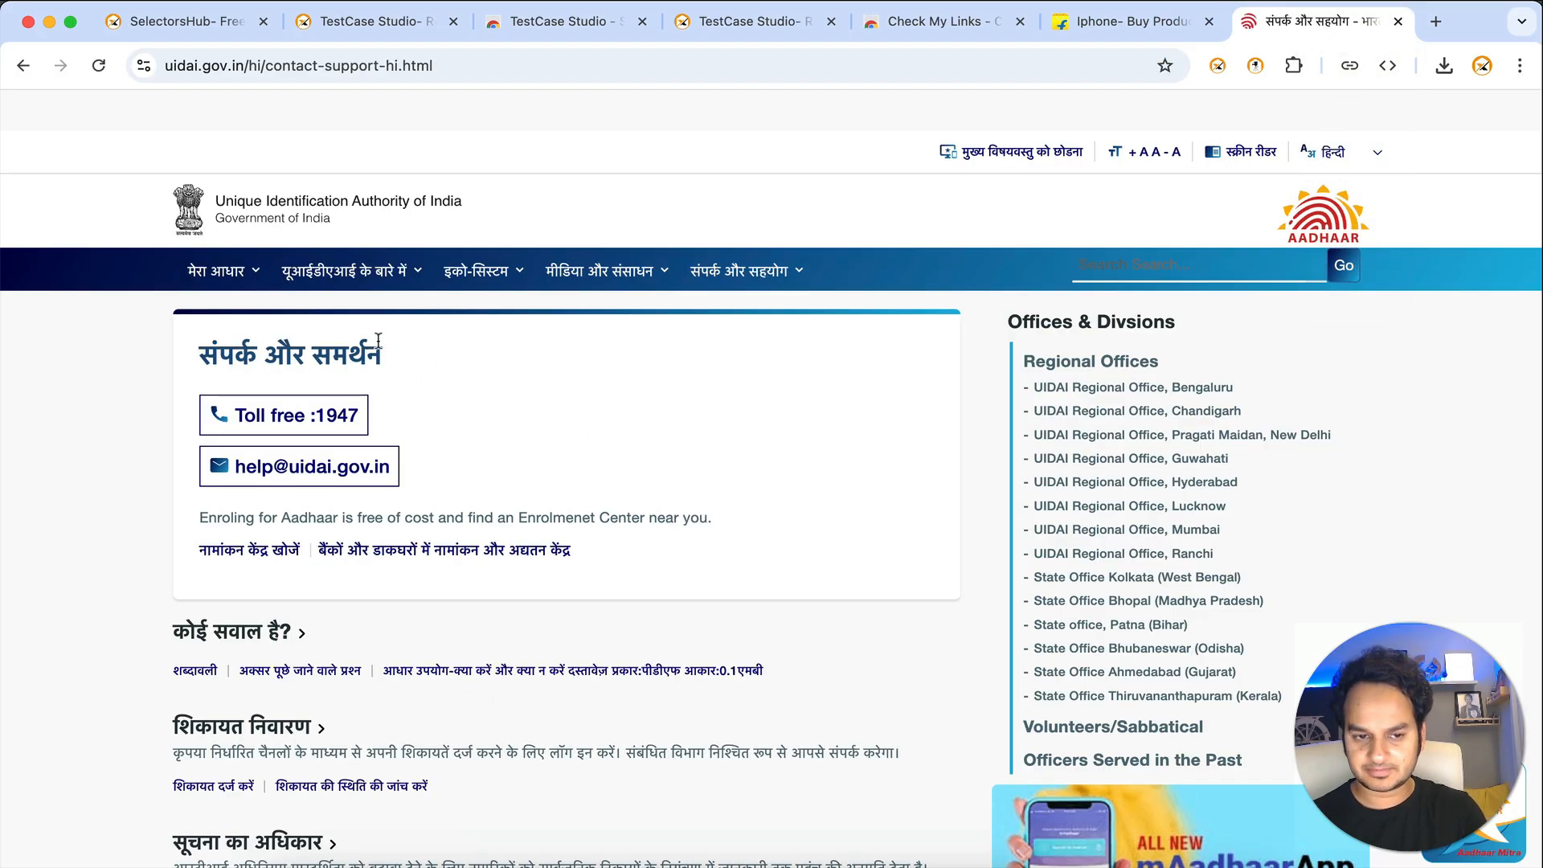
# - Open a new browser tab and load google.com
pyautogui.click(1438, 26)
pyautogui.write('tran')
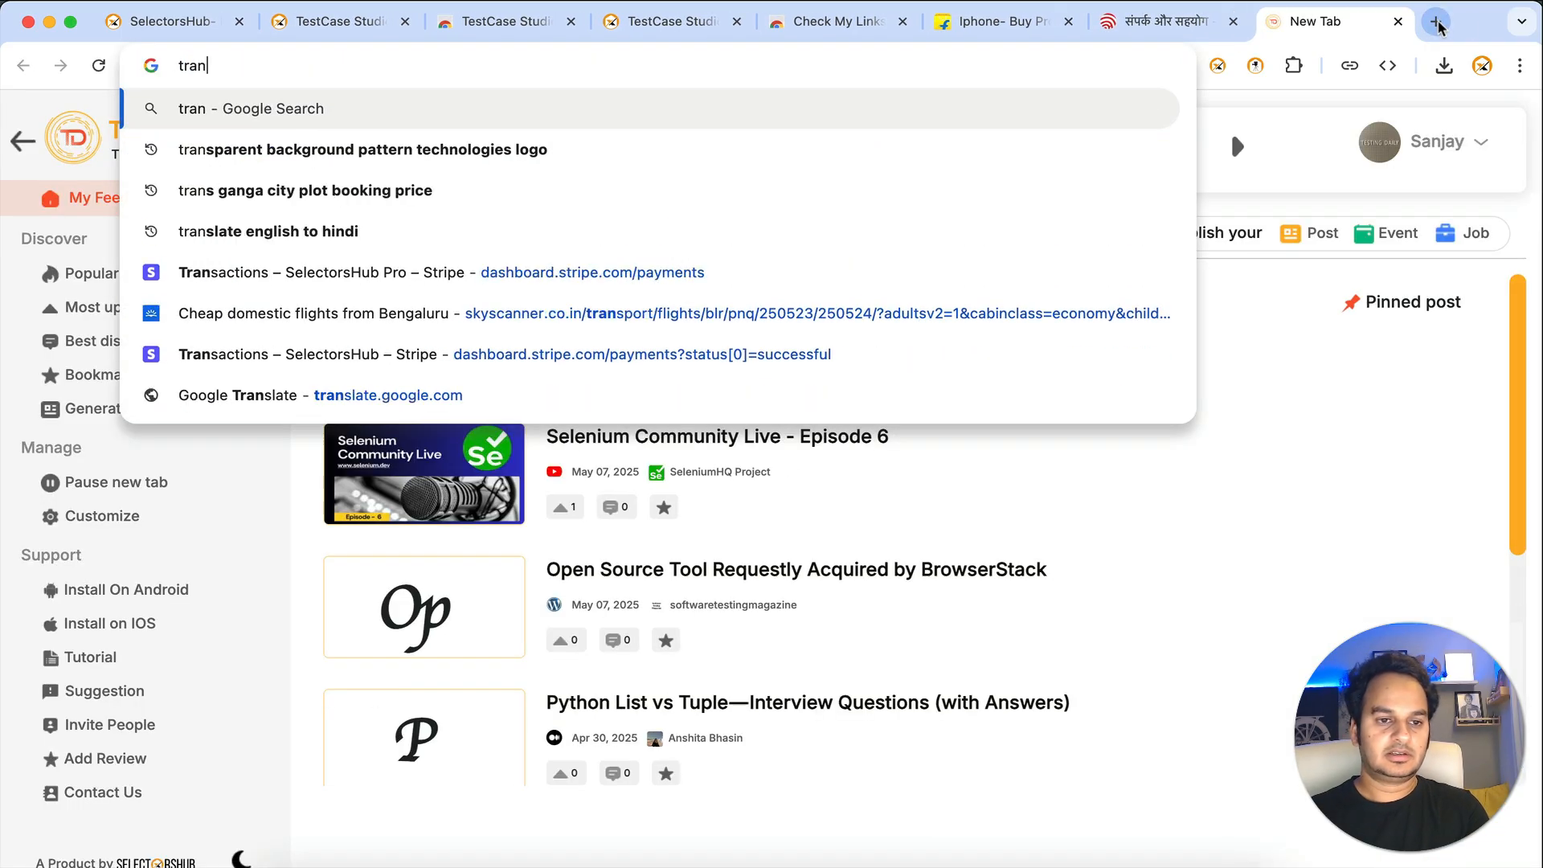
pyautogui.press('Down')
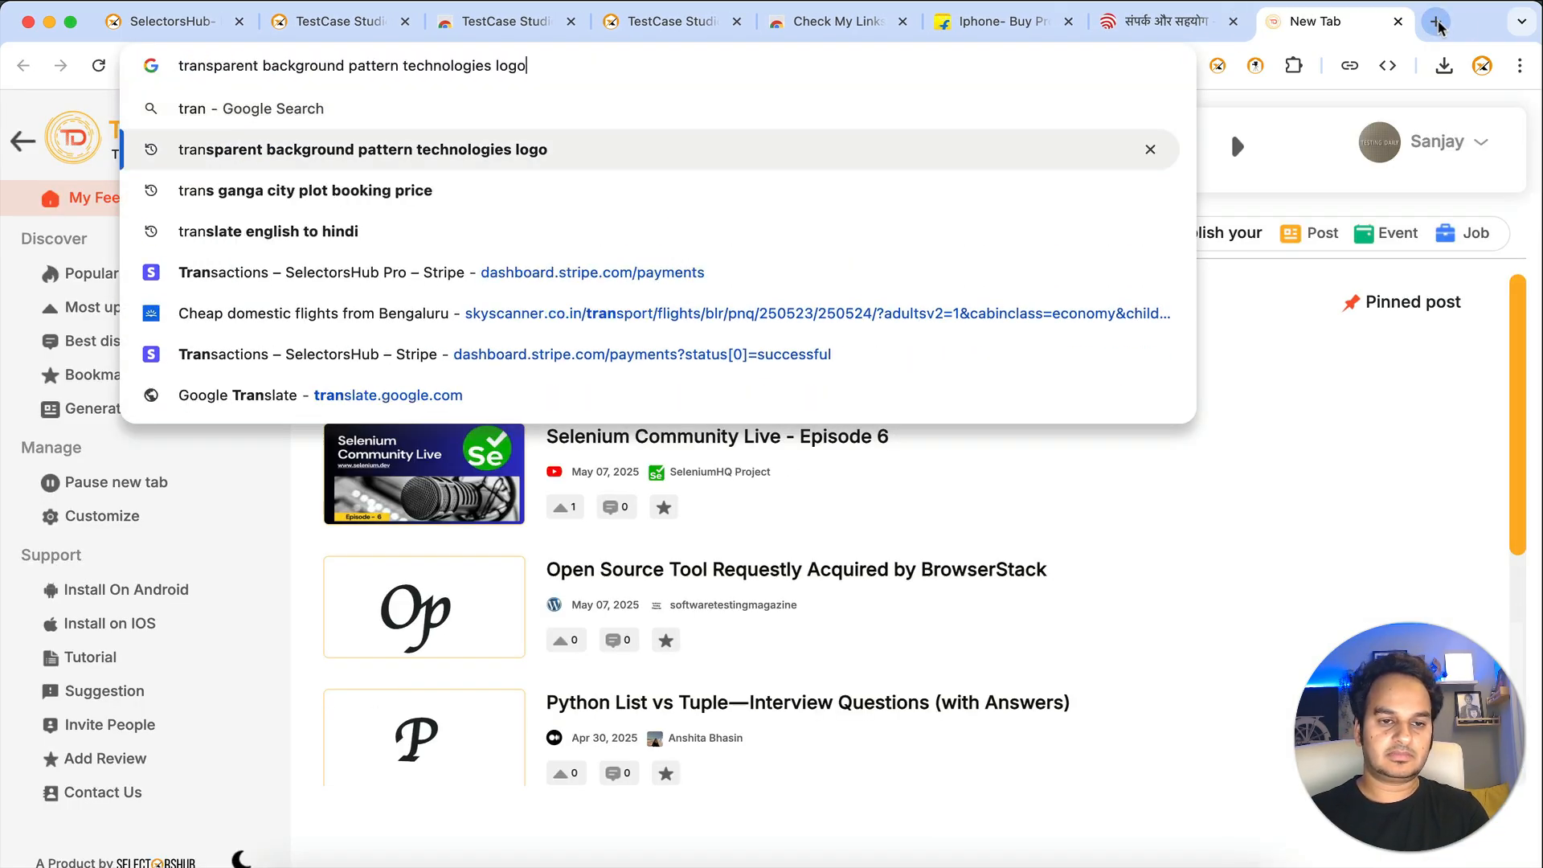
pyautogui.press('super+a')
pyautogui.press('BackSpace')
pyautogui.press('super+Tab')
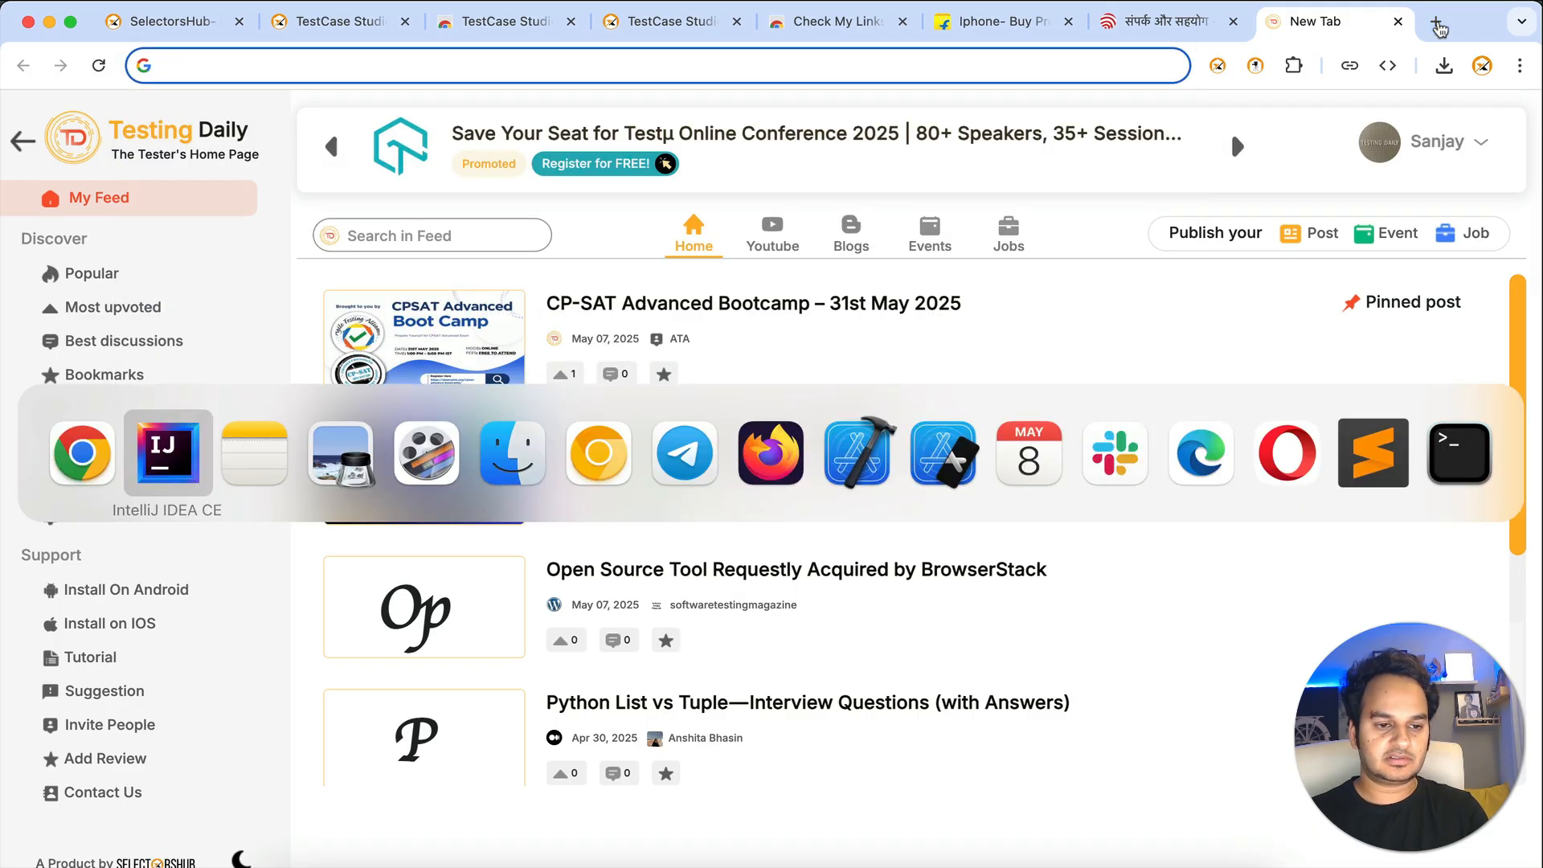
pyautogui.press('super+shift+Tab')
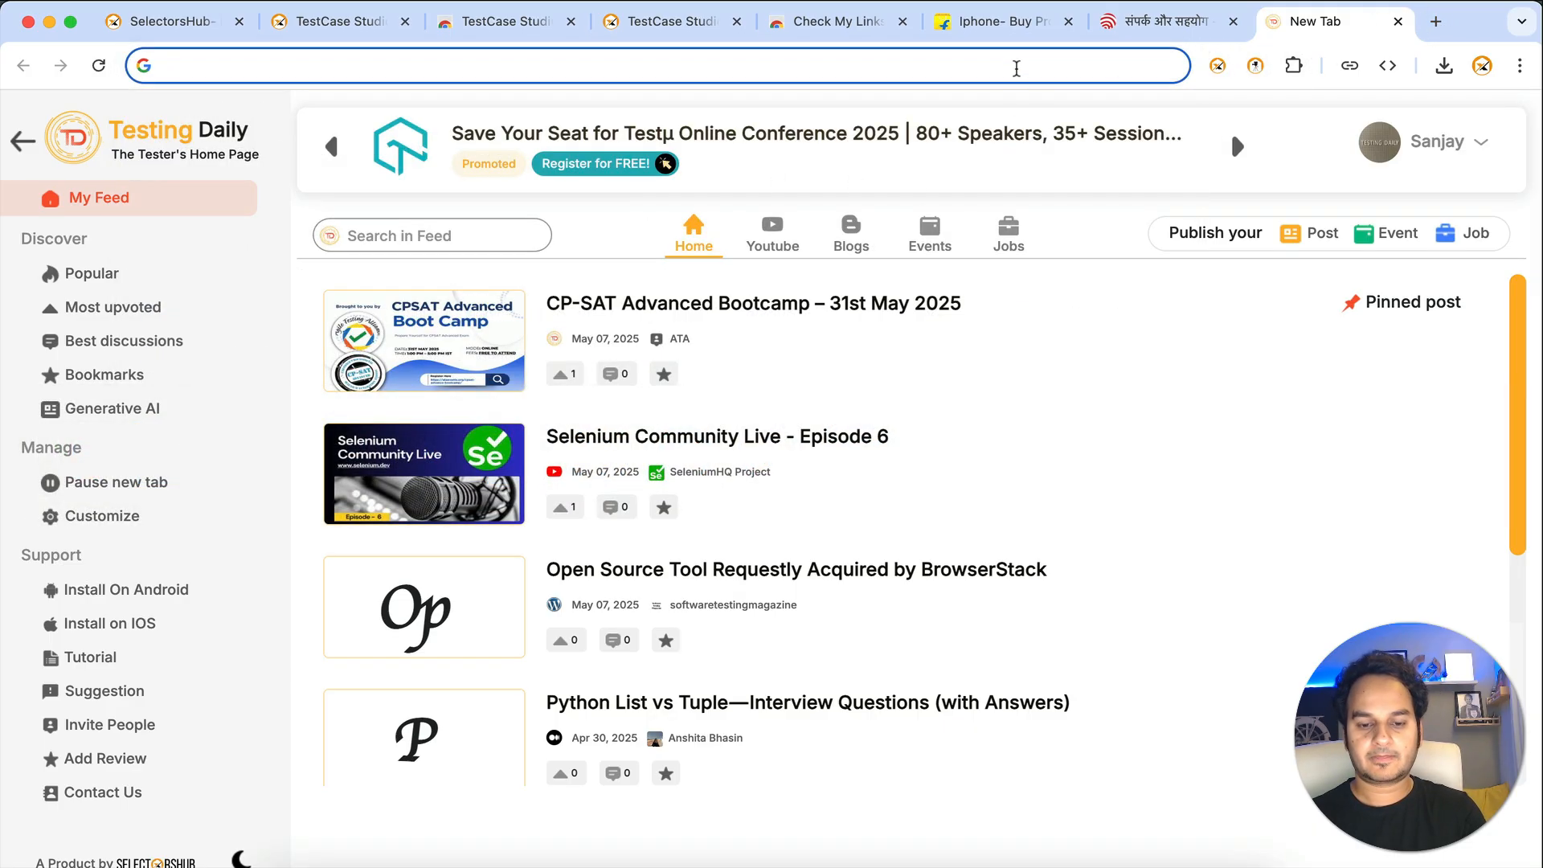
pyautogui.write('google.com')
pyautogui.press('Return')
pyautogui.press('super+grave')
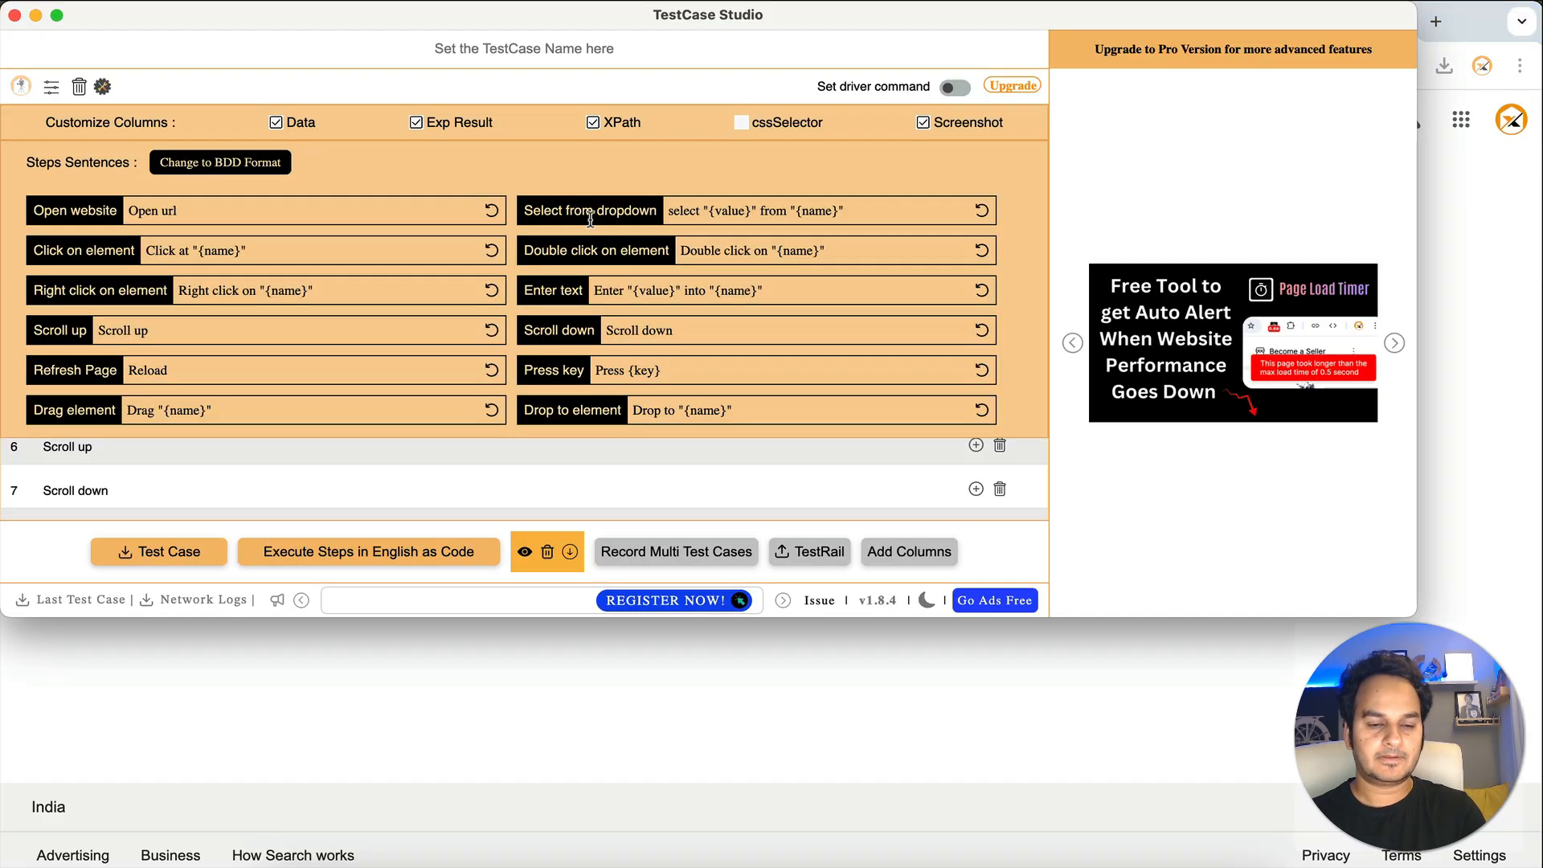
# - Copy the 'Open url' sentence and bring up Google's English-to-Hindi translator
pyautogui.moveTo(127, 210); pyautogui.dragTo(219, 208)
pyautogui.press('super+c')
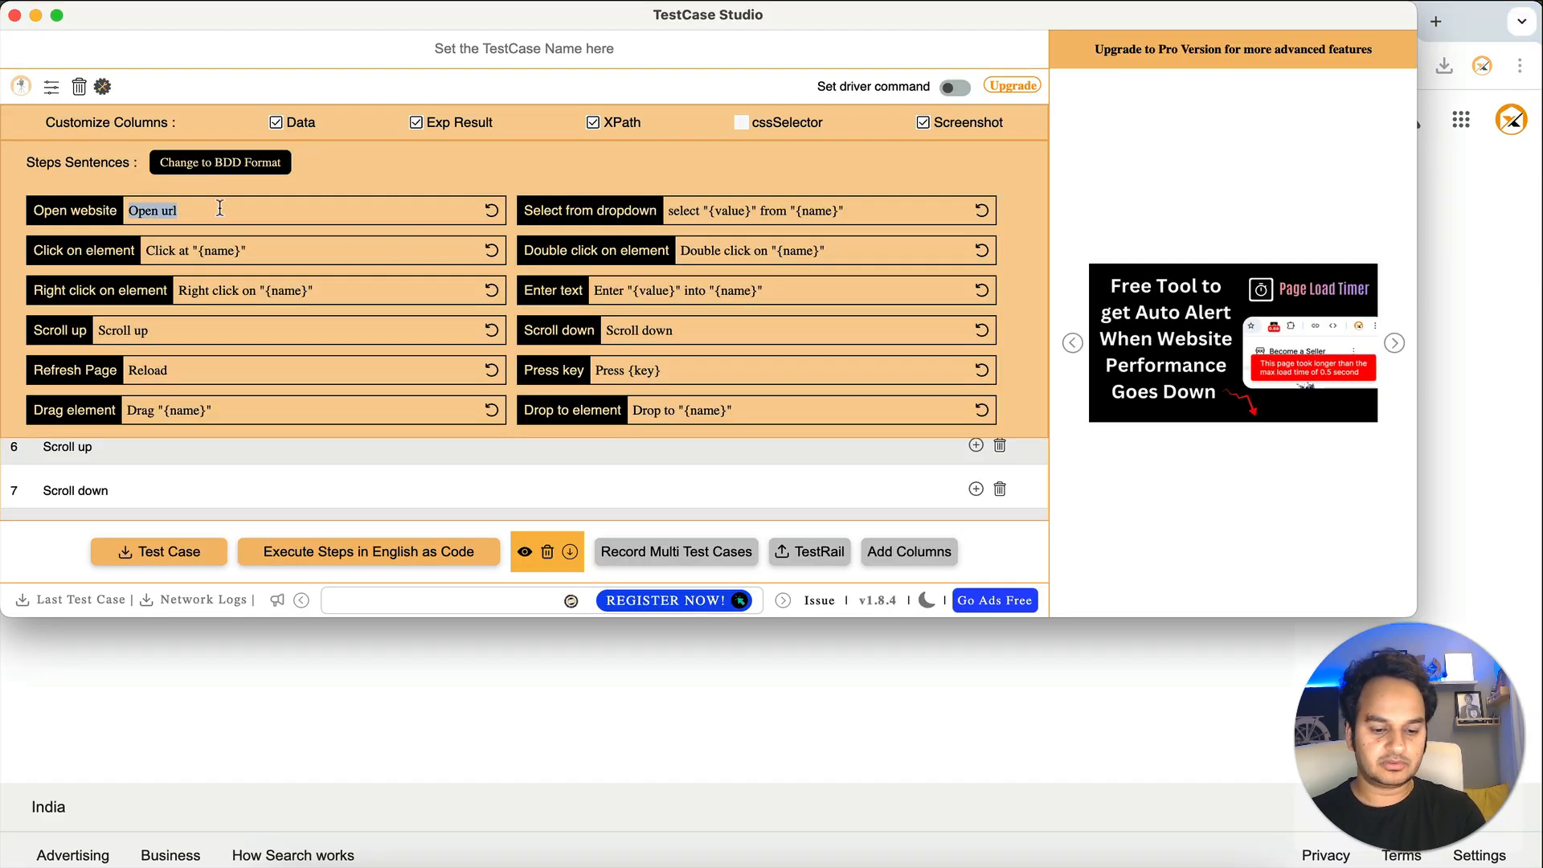
pyautogui.press('super+n')
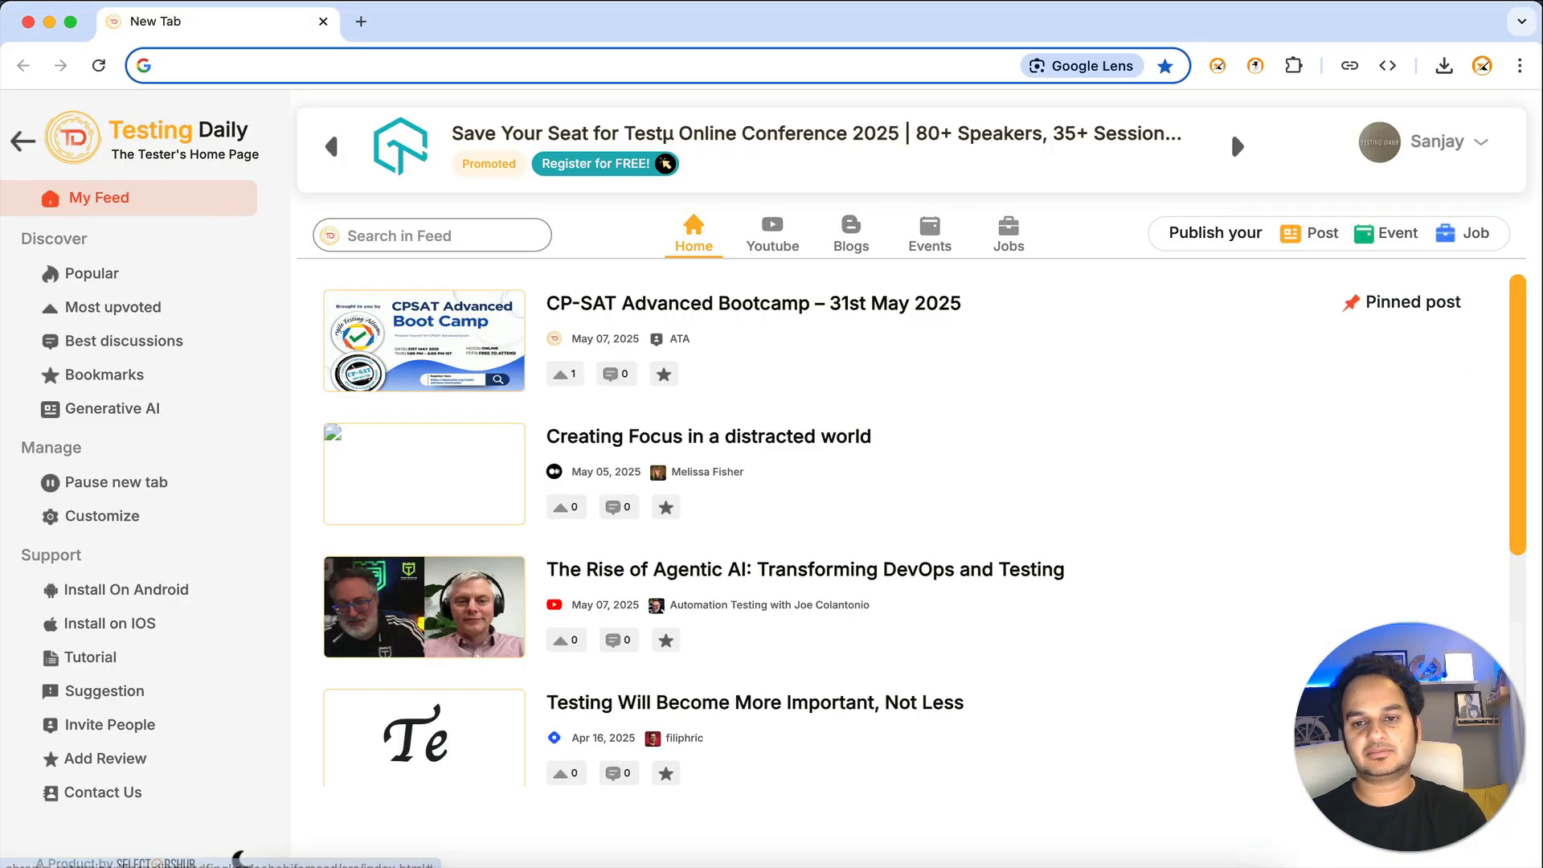
pyautogui.click(28, 22)
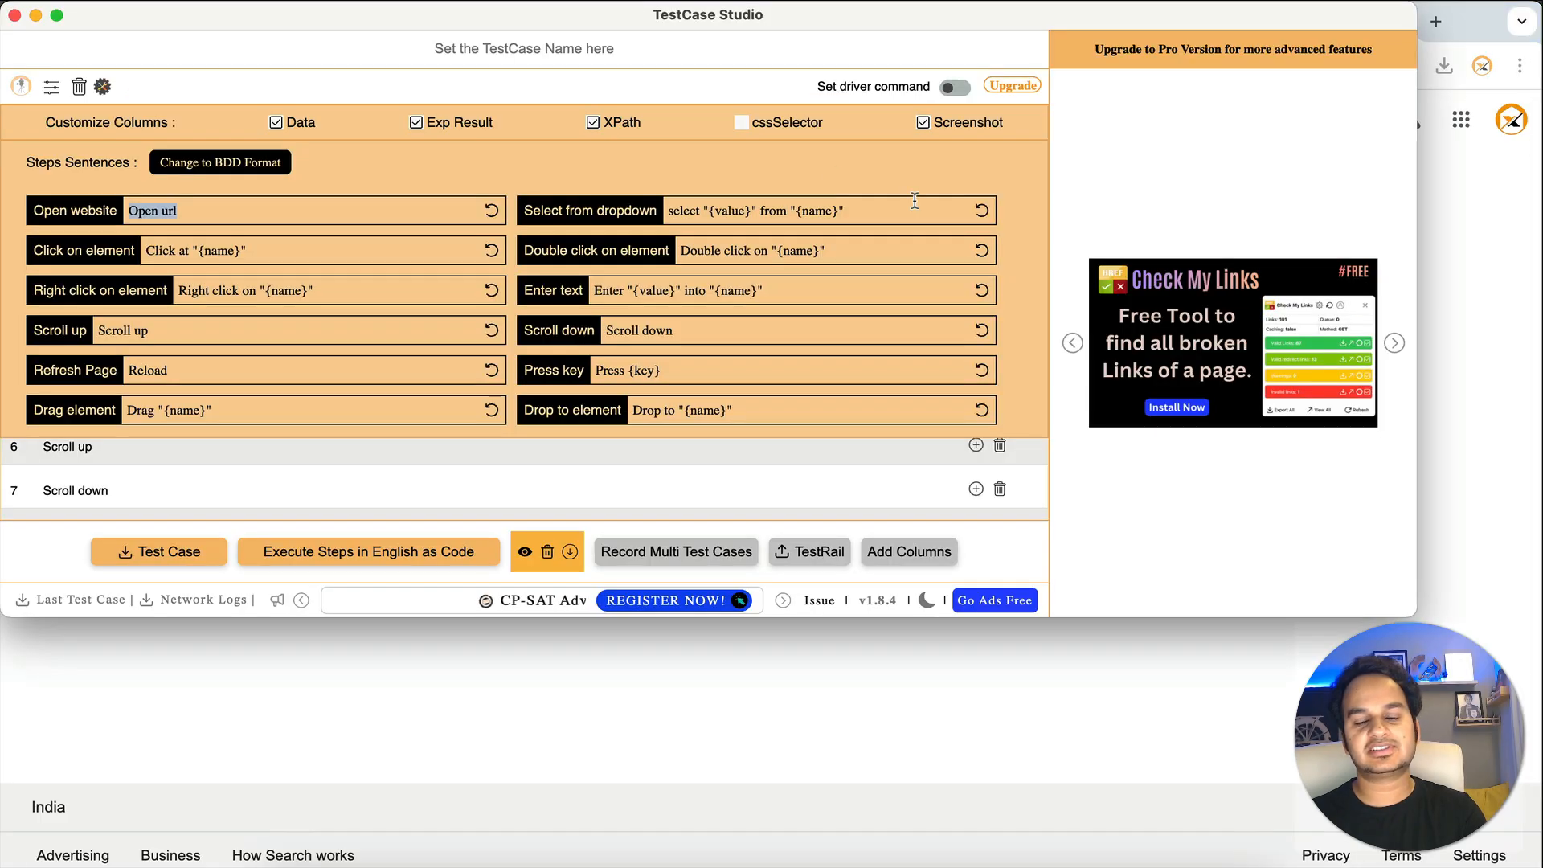
pyautogui.click(1463, 326)
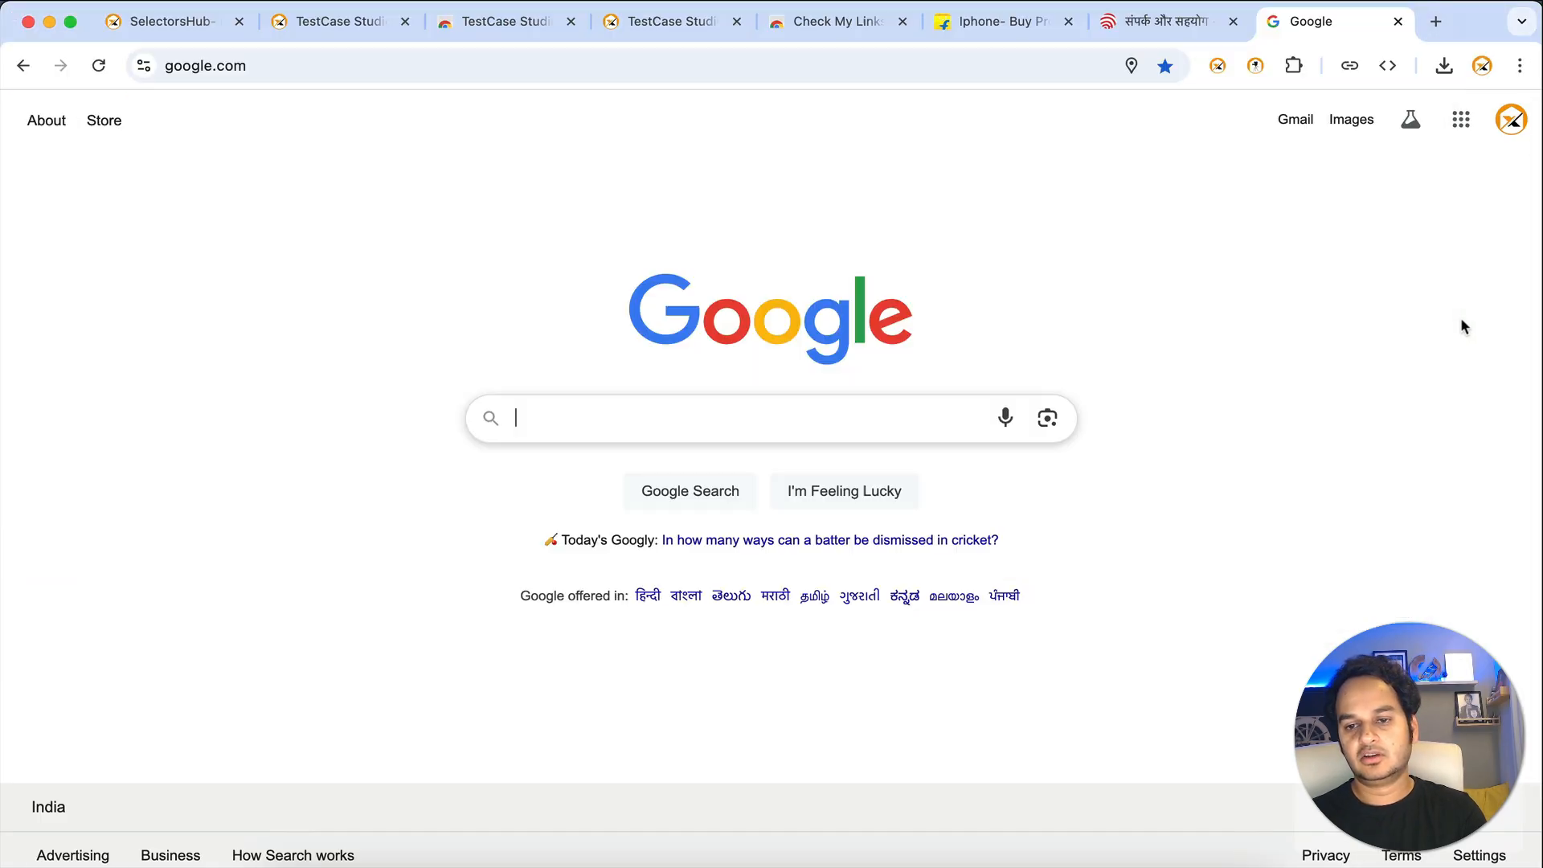
pyautogui.click(1173, 25)
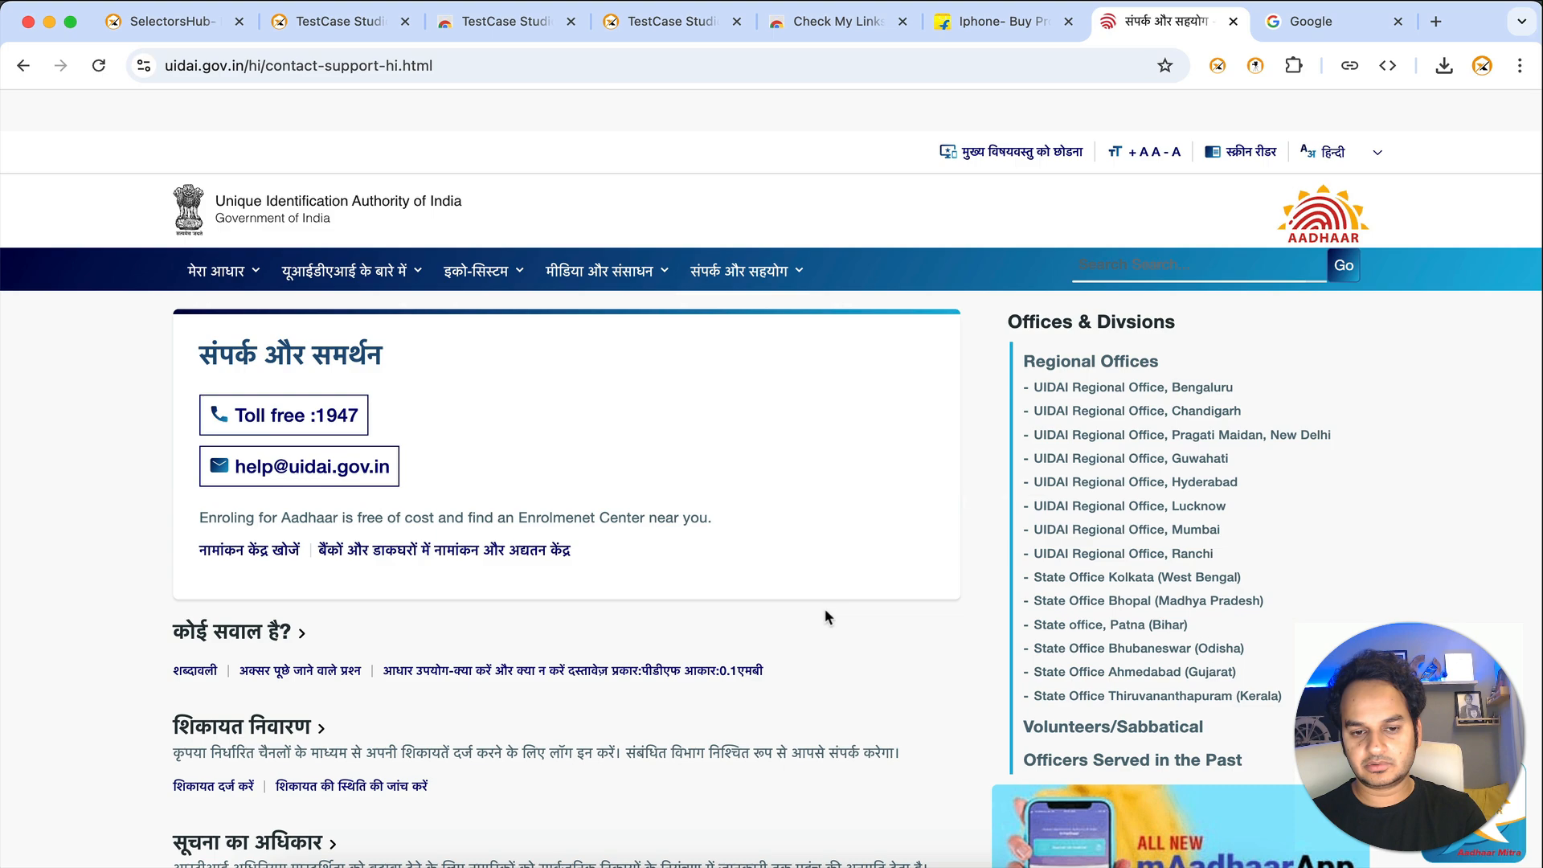
pyautogui.click(1260, 8)
pyautogui.write('Open url')
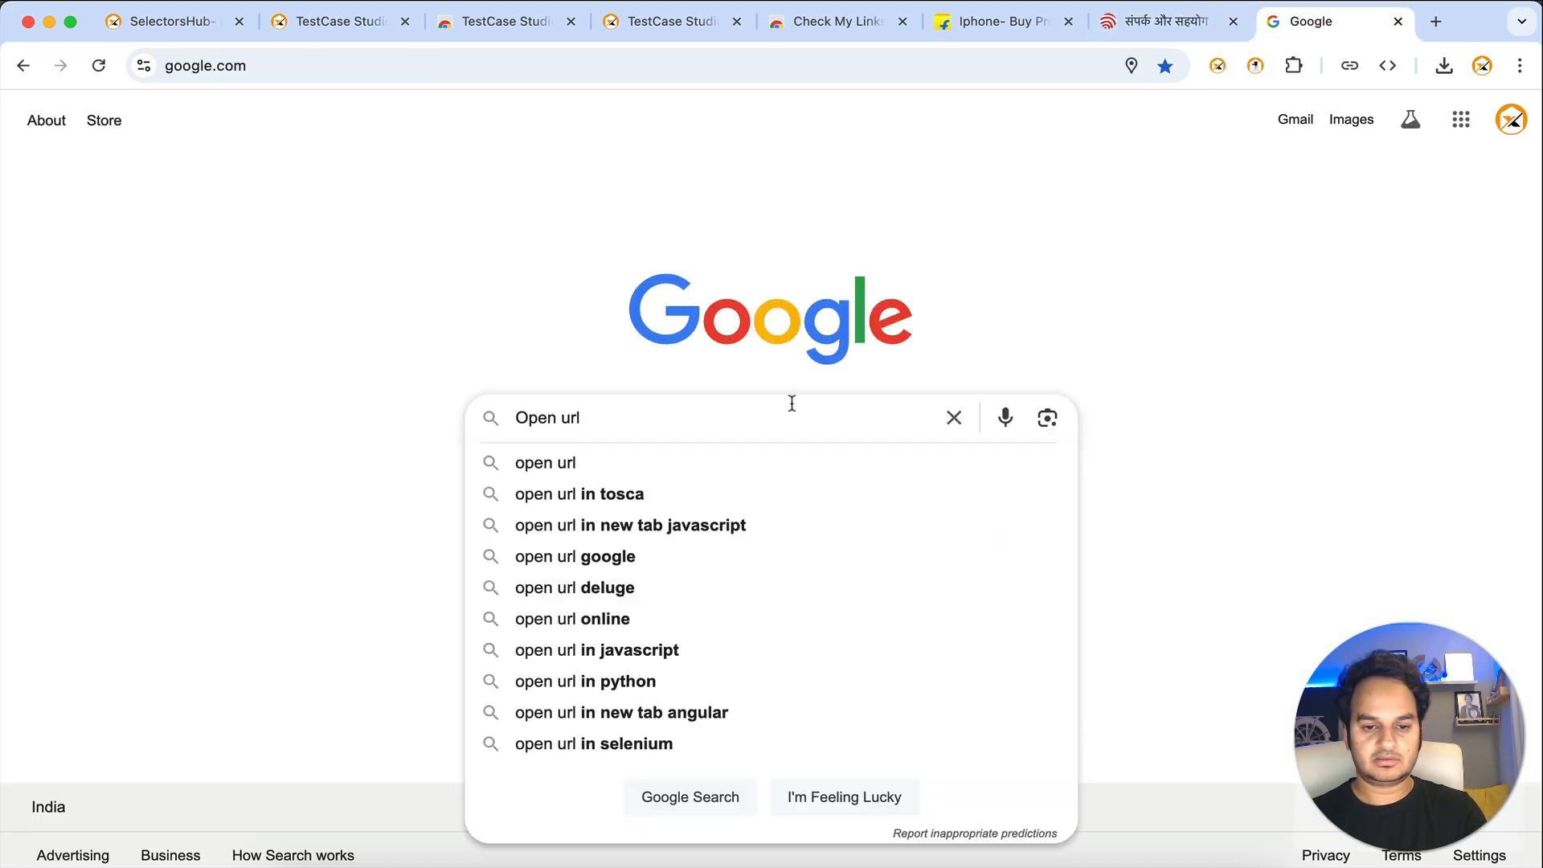
pyautogui.press('super+a')
pyautogui.write('trans')
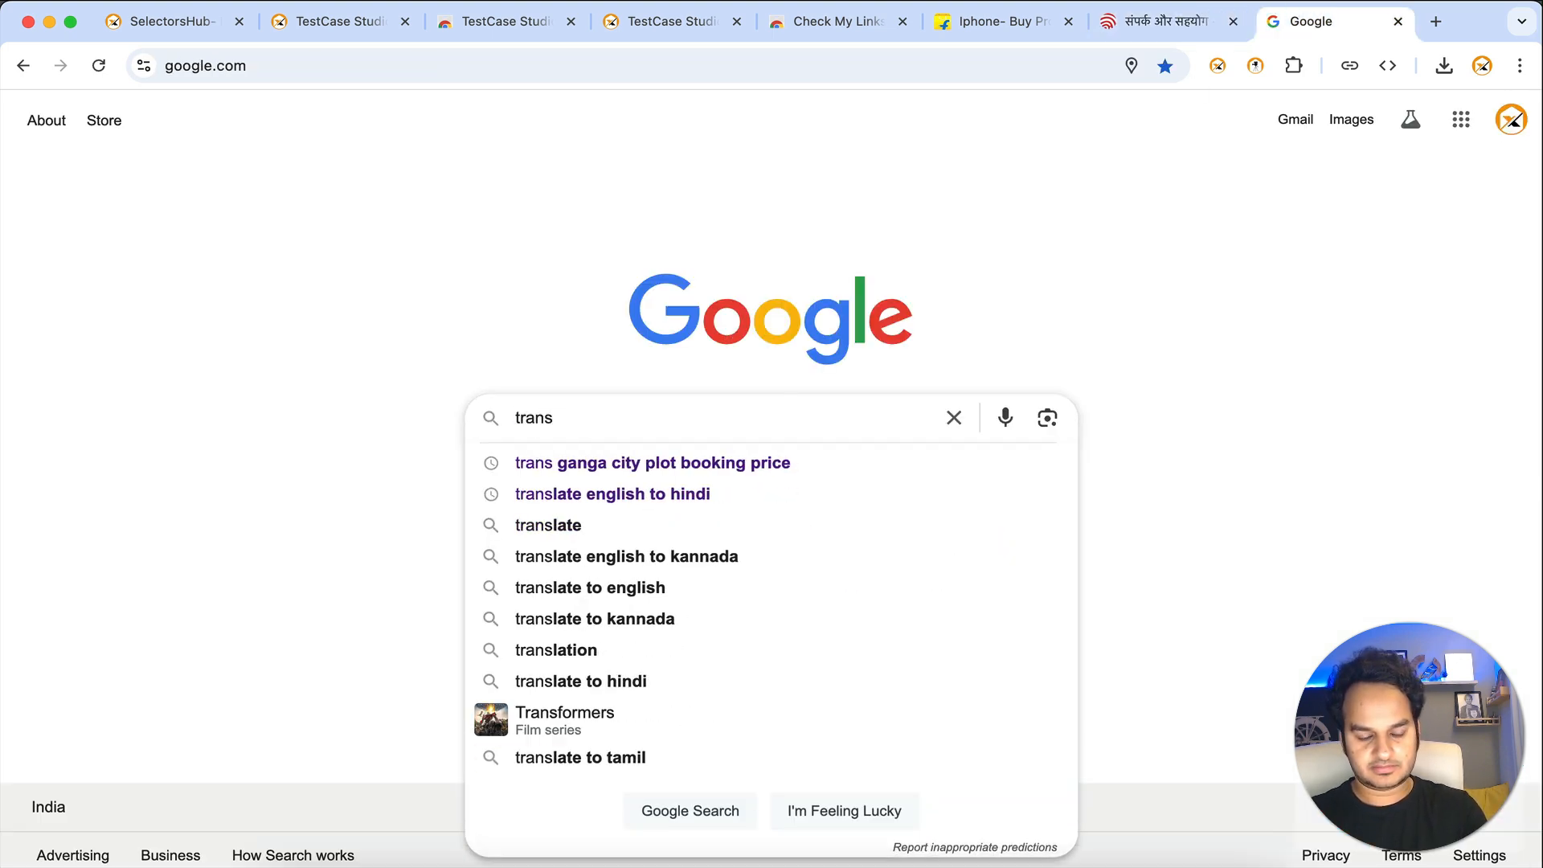
pyautogui.write('late')
pyautogui.press('Down')
pyautogui.press('Return')
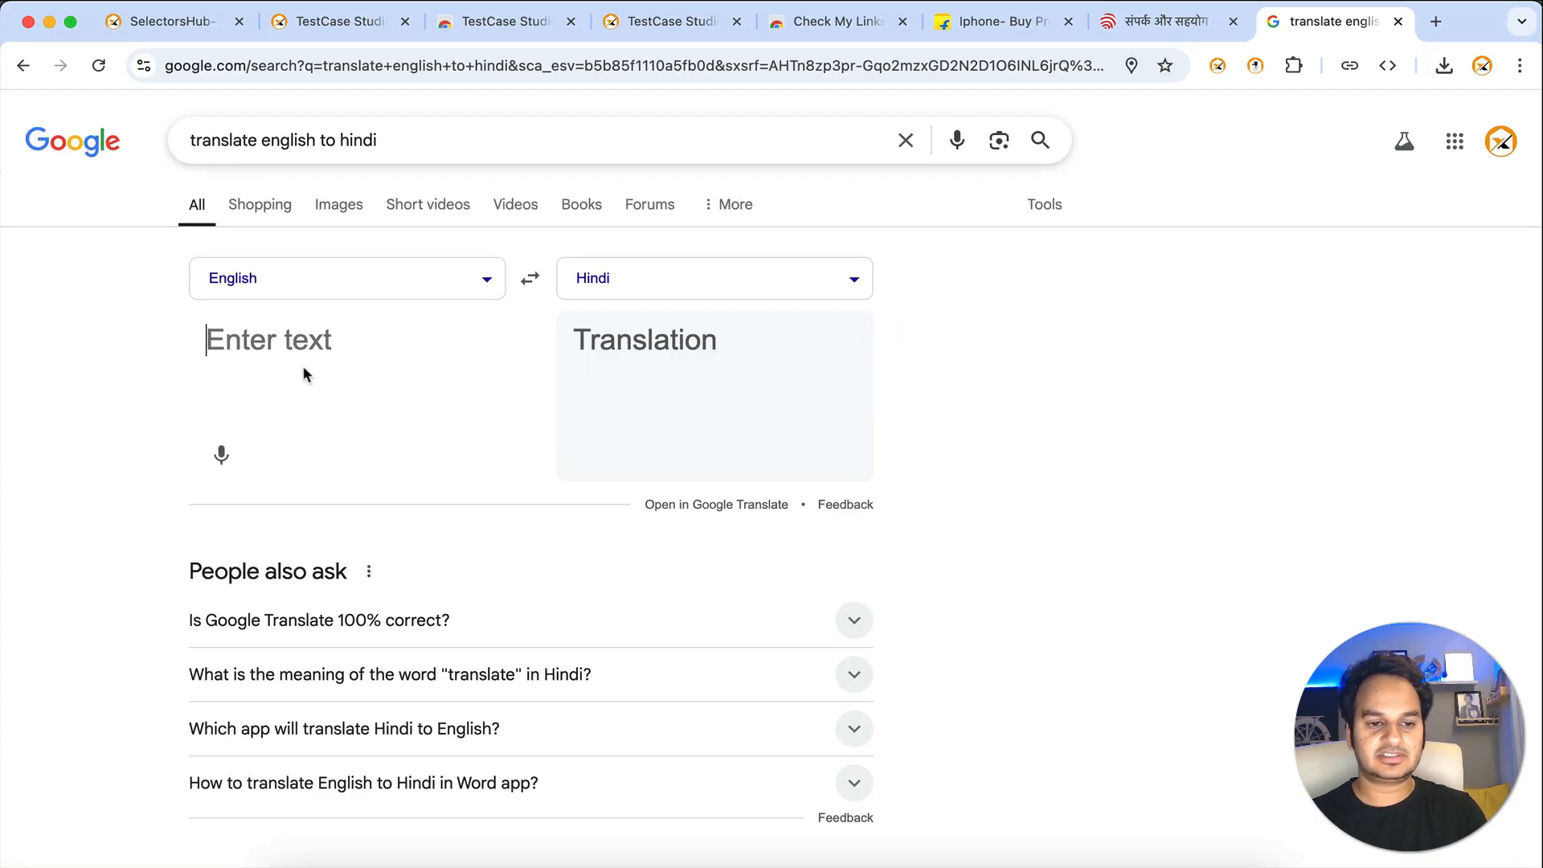
# - Set the Open website sentence to its Hindi translation यूआरएल खोलें
pyautogui.press('super+v')
pyautogui.moveTo(572, 338); pyautogui.dragTo(748, 339)
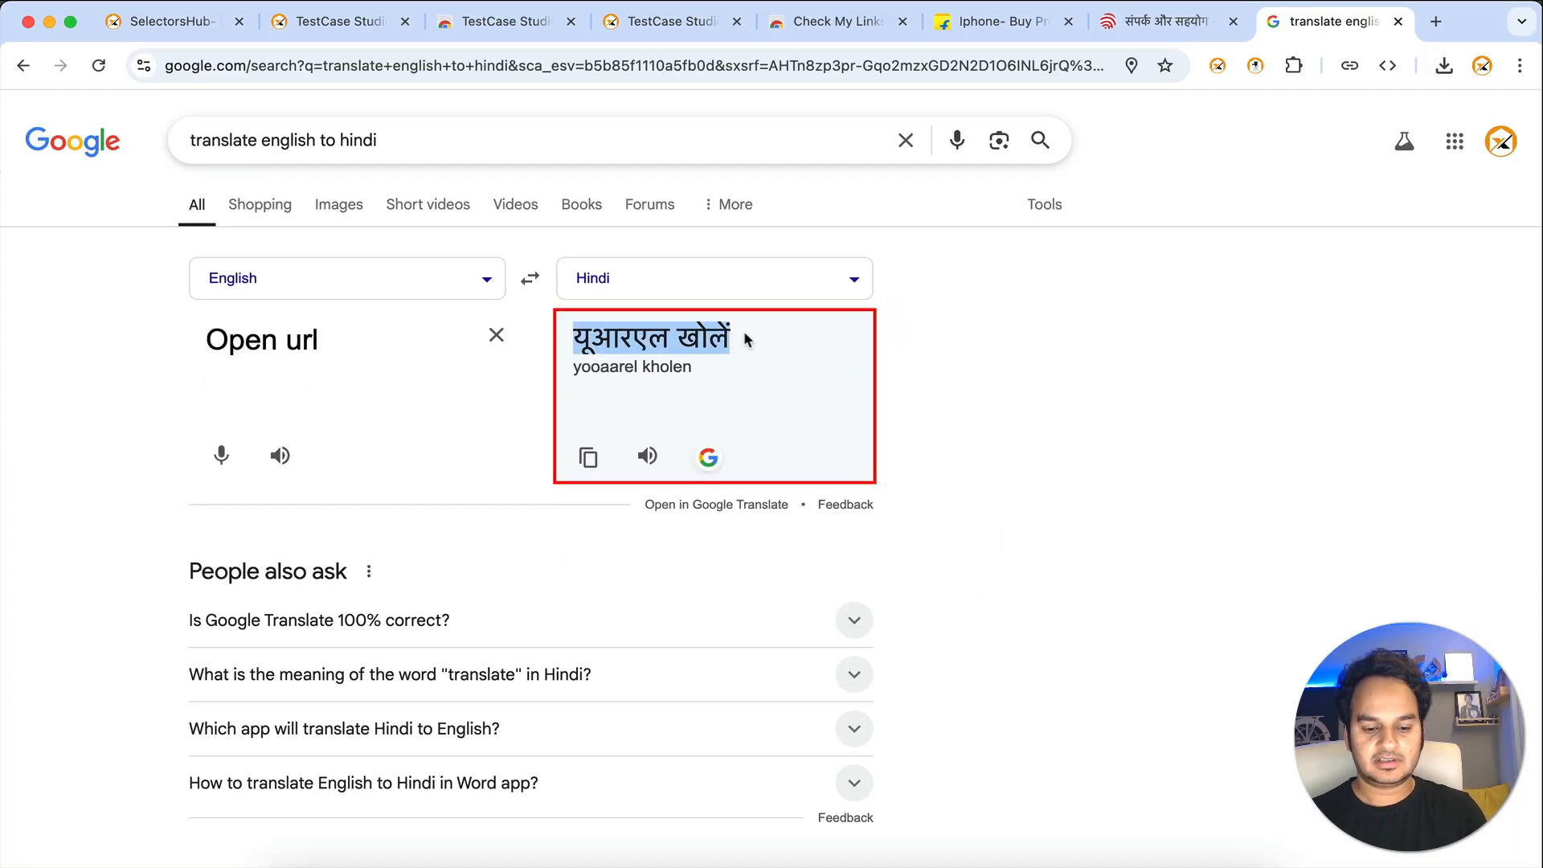
pyautogui.press('super+c')
pyautogui.press('super+grave')
pyautogui.press('super+v')
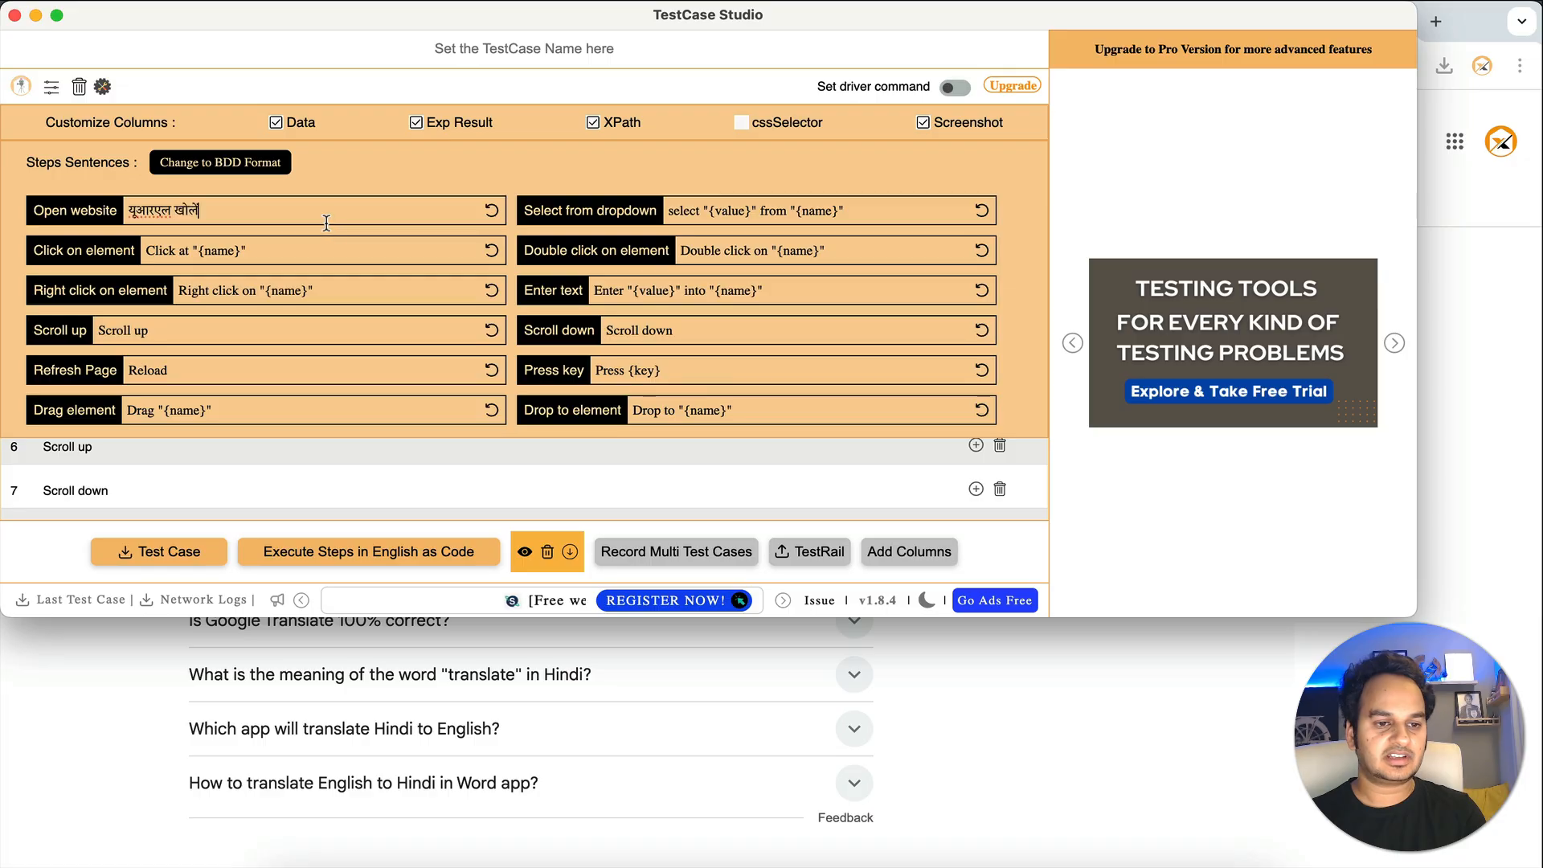
# - Replace 'Click at' in the Click on element sentence with Hindi पर क्लिक करें
pyautogui.click(149, 250)
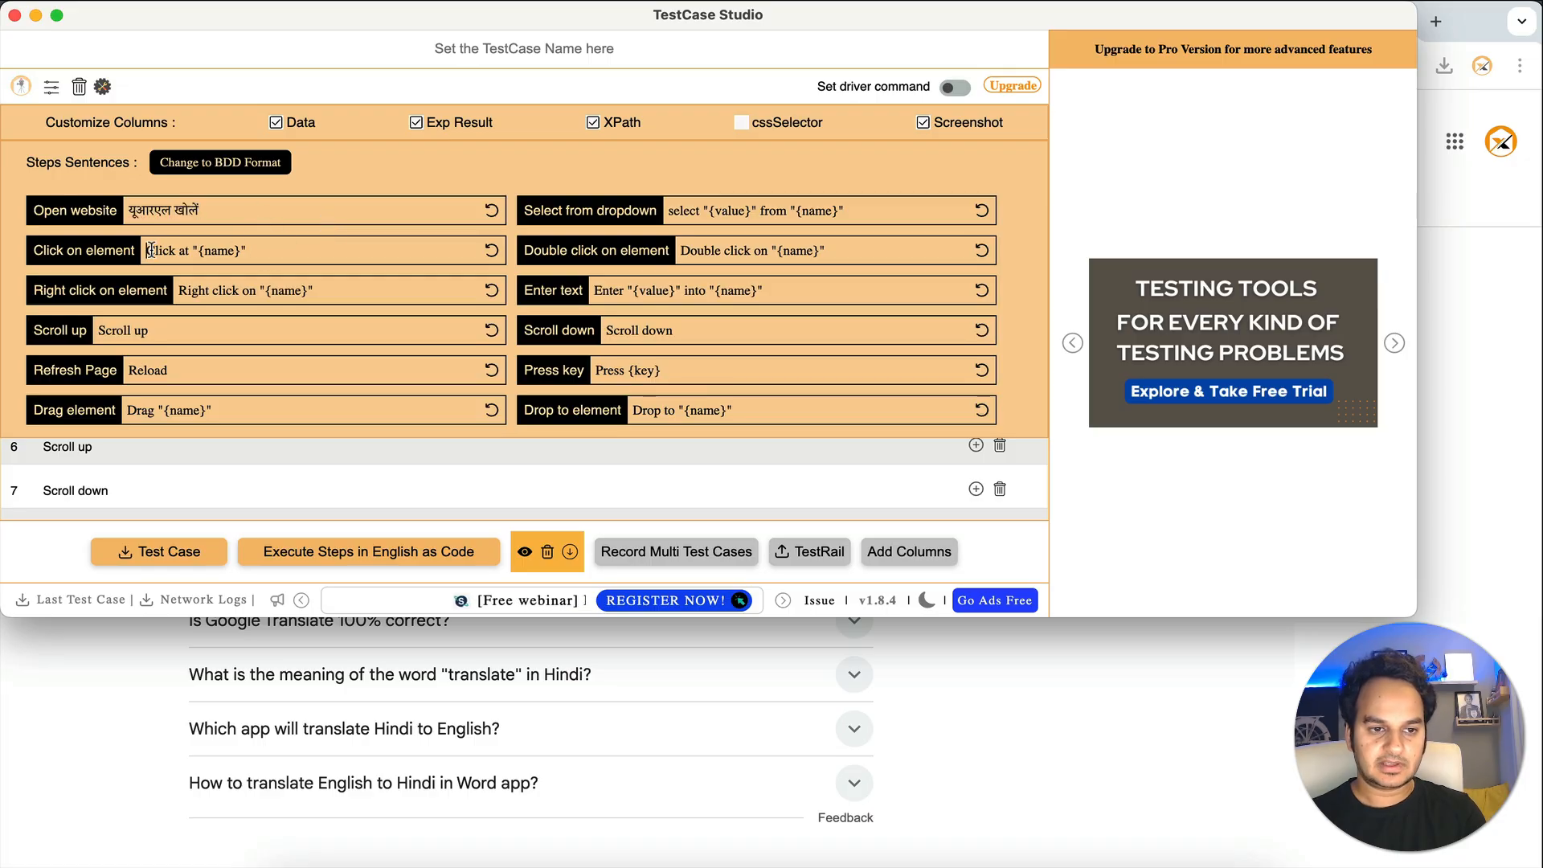
pyautogui.moveTo(149, 250); pyautogui.dragTo(192, 250)
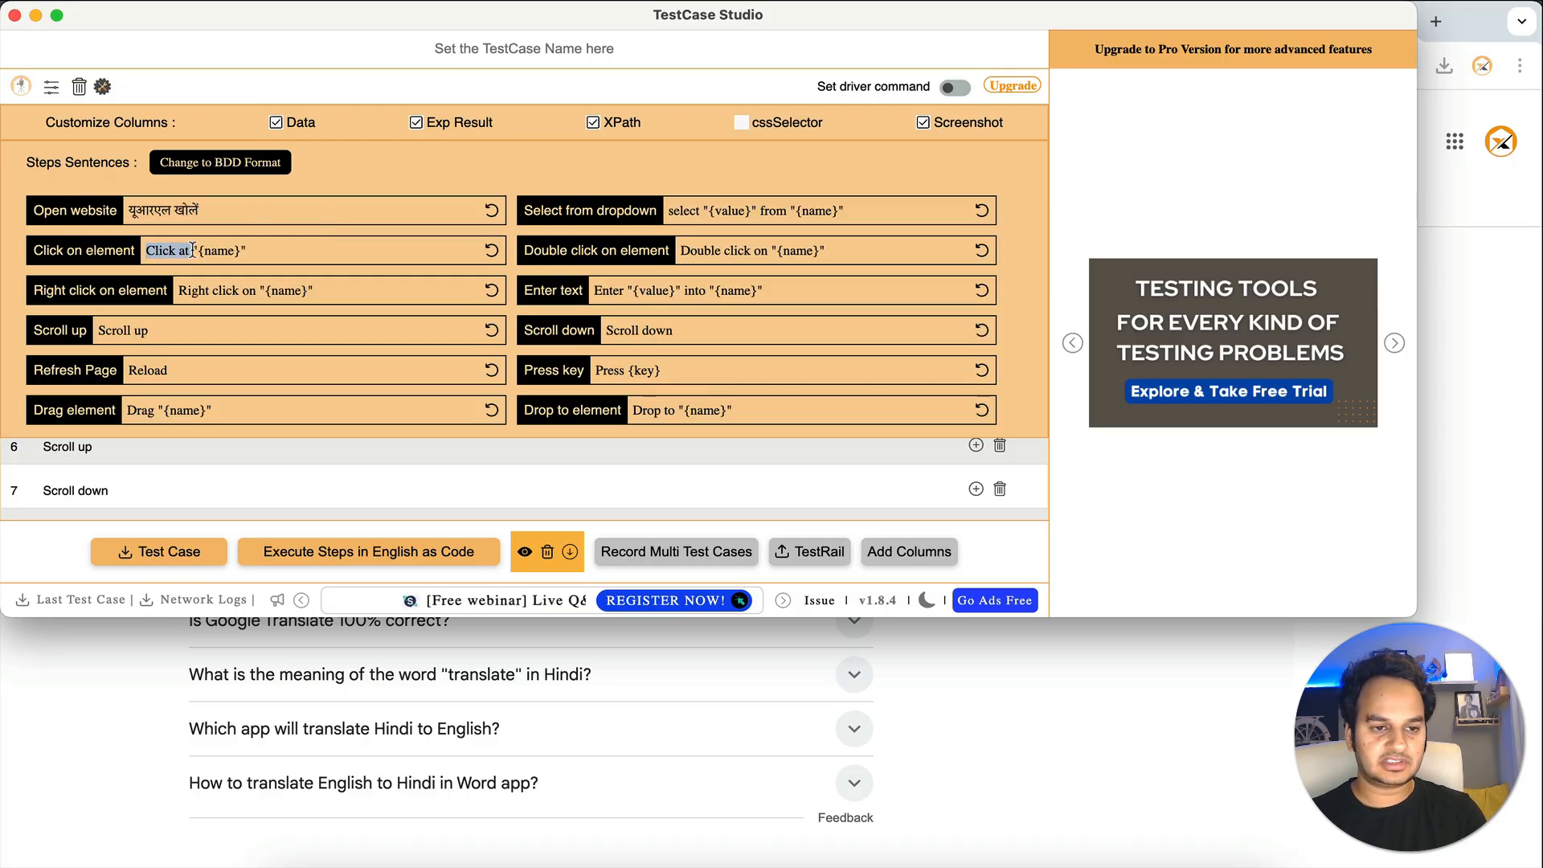
pyautogui.press('super+grave')
pyautogui.tripleClick(309, 341)
pyautogui.press('super+v')
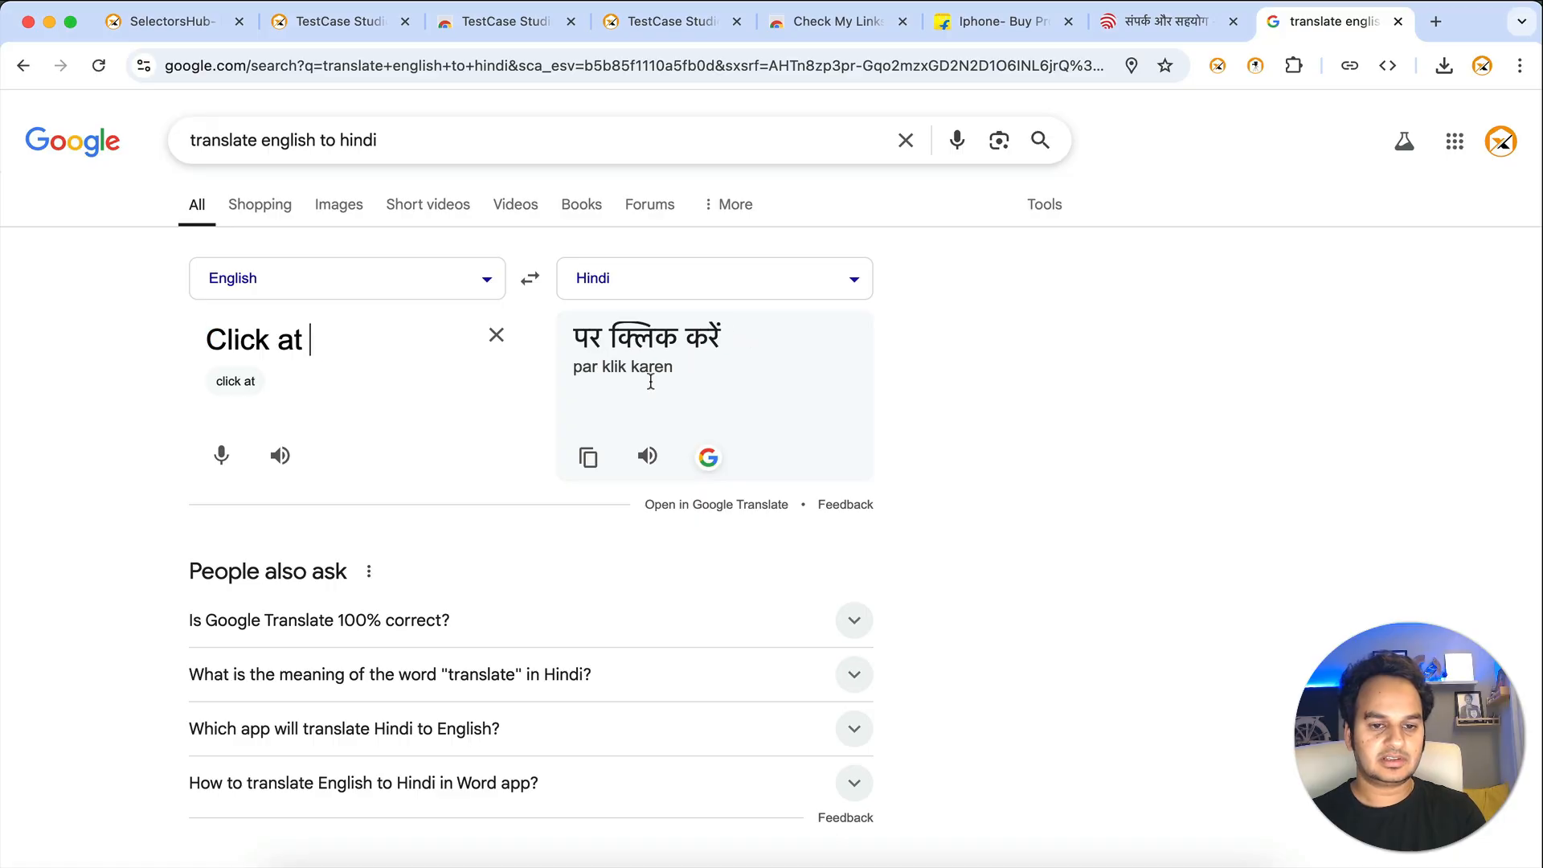
pyautogui.moveTo(587, 344); pyautogui.dragTo(741, 345)
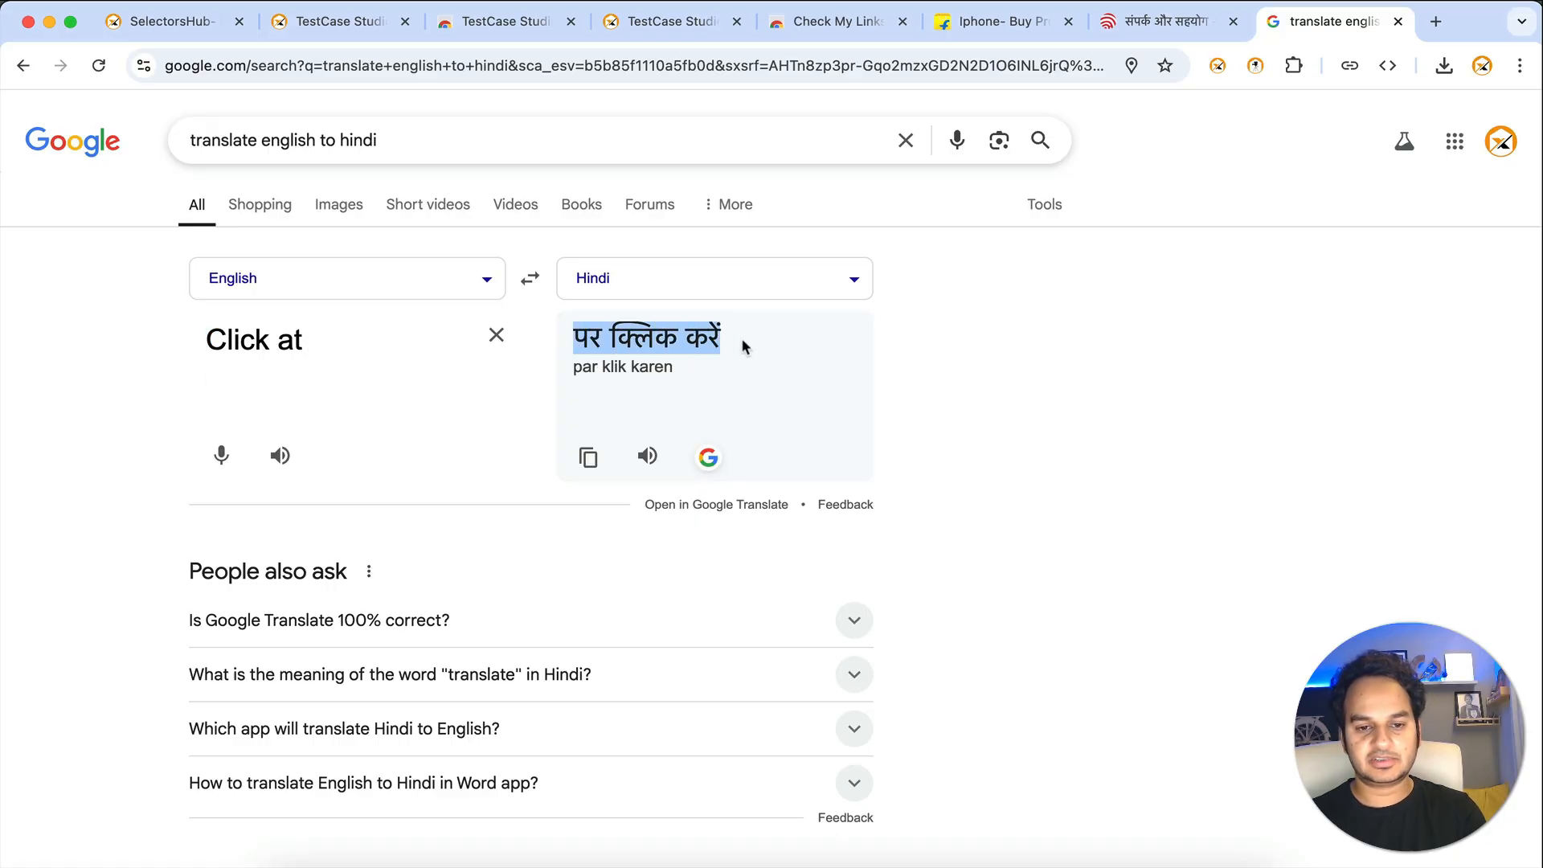
pyautogui.press('super+c')
pyautogui.press('super+grave')
pyautogui.press('super+v')
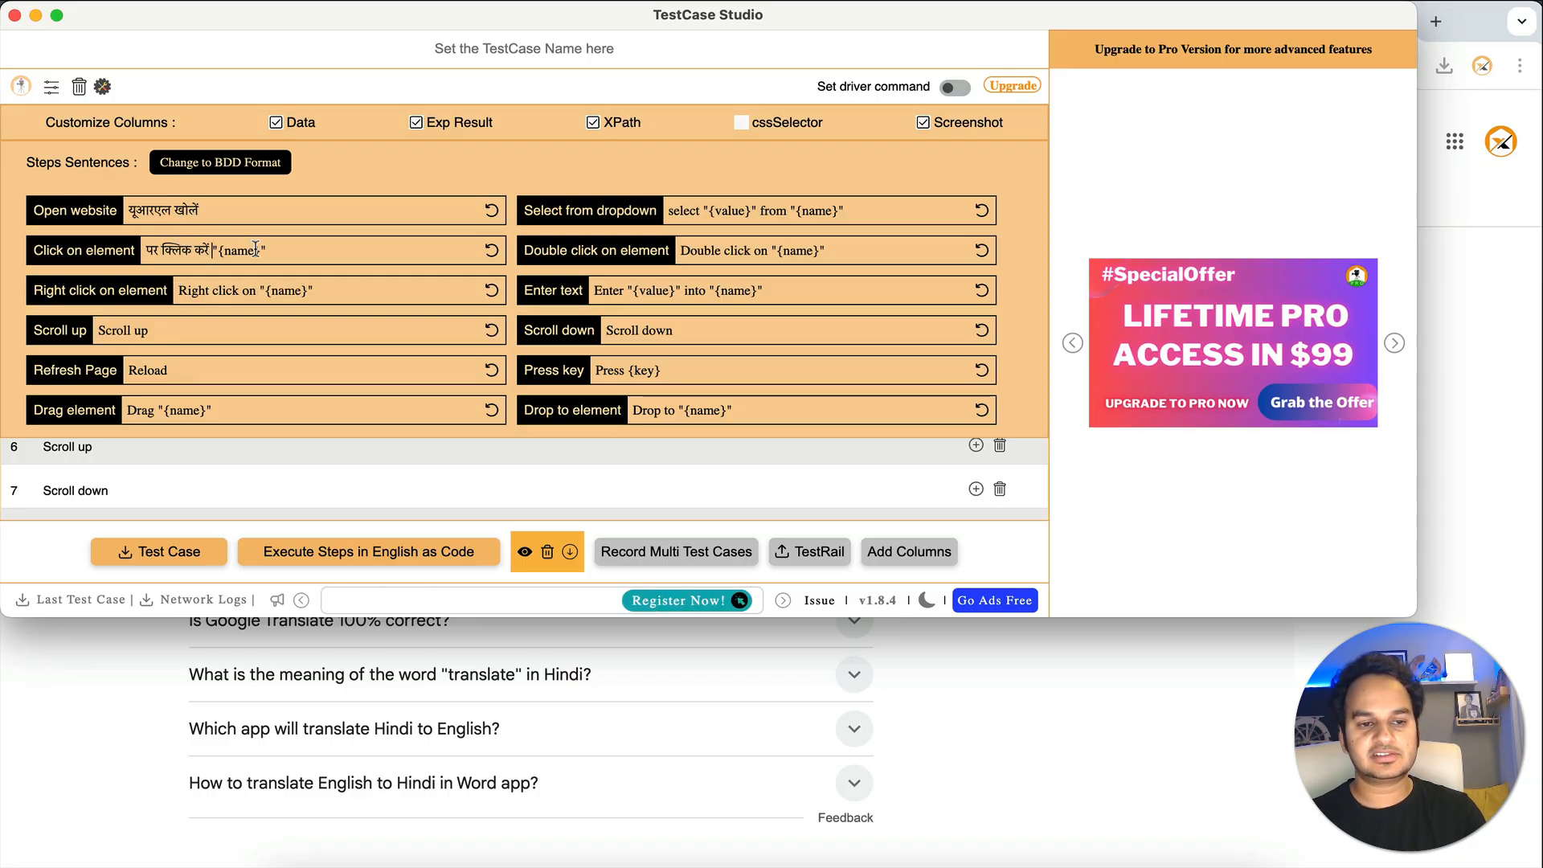
# - Close the sentence settings and clear the previously recorded steps
pyautogui.click(103, 88)
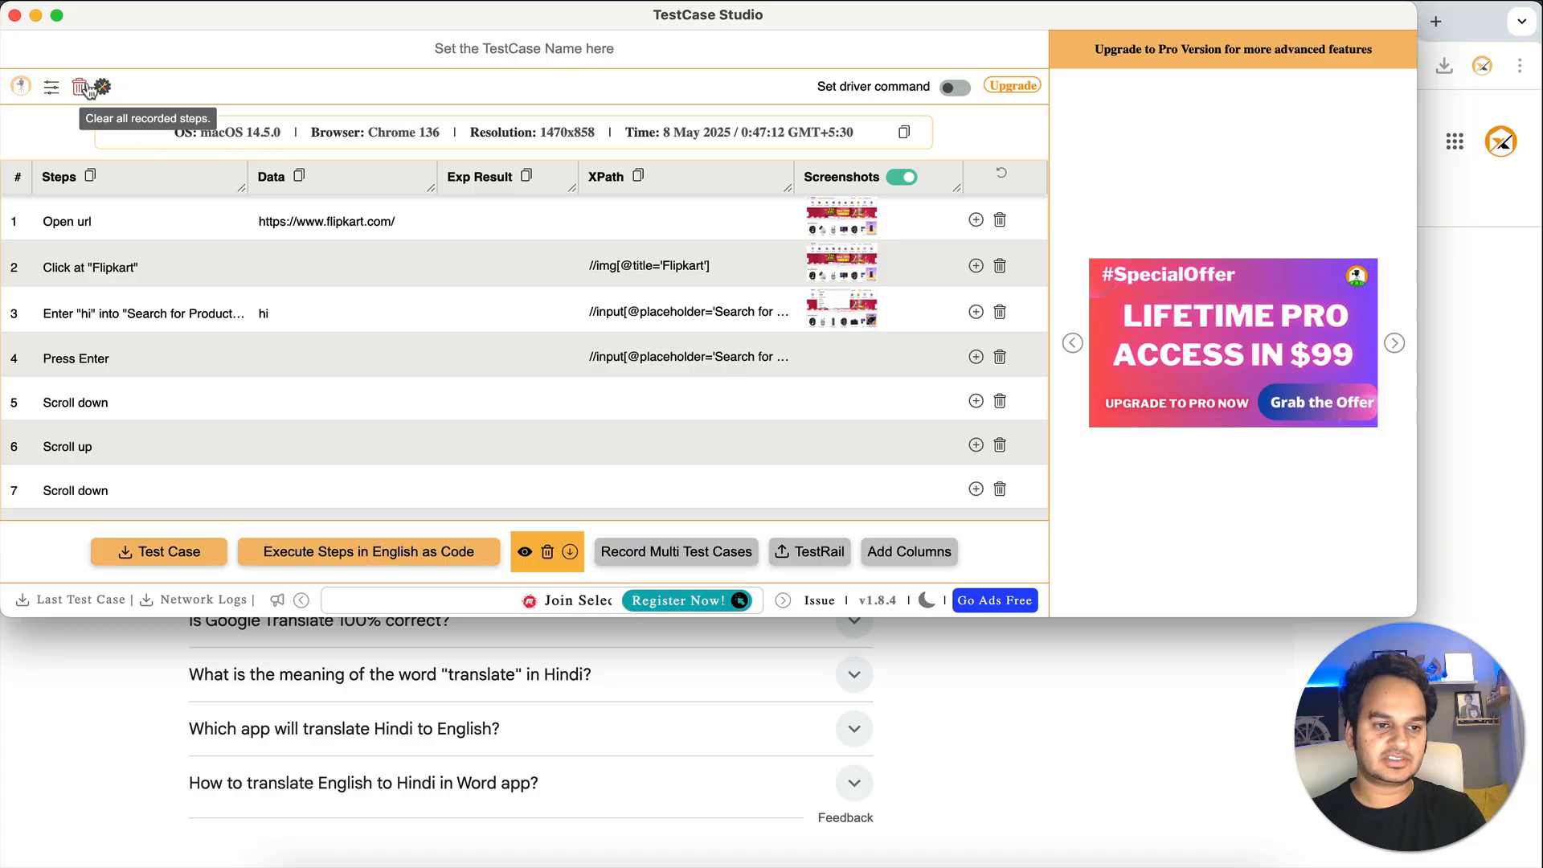
pyautogui.click(81, 87)
pyautogui.click(1500, 514)
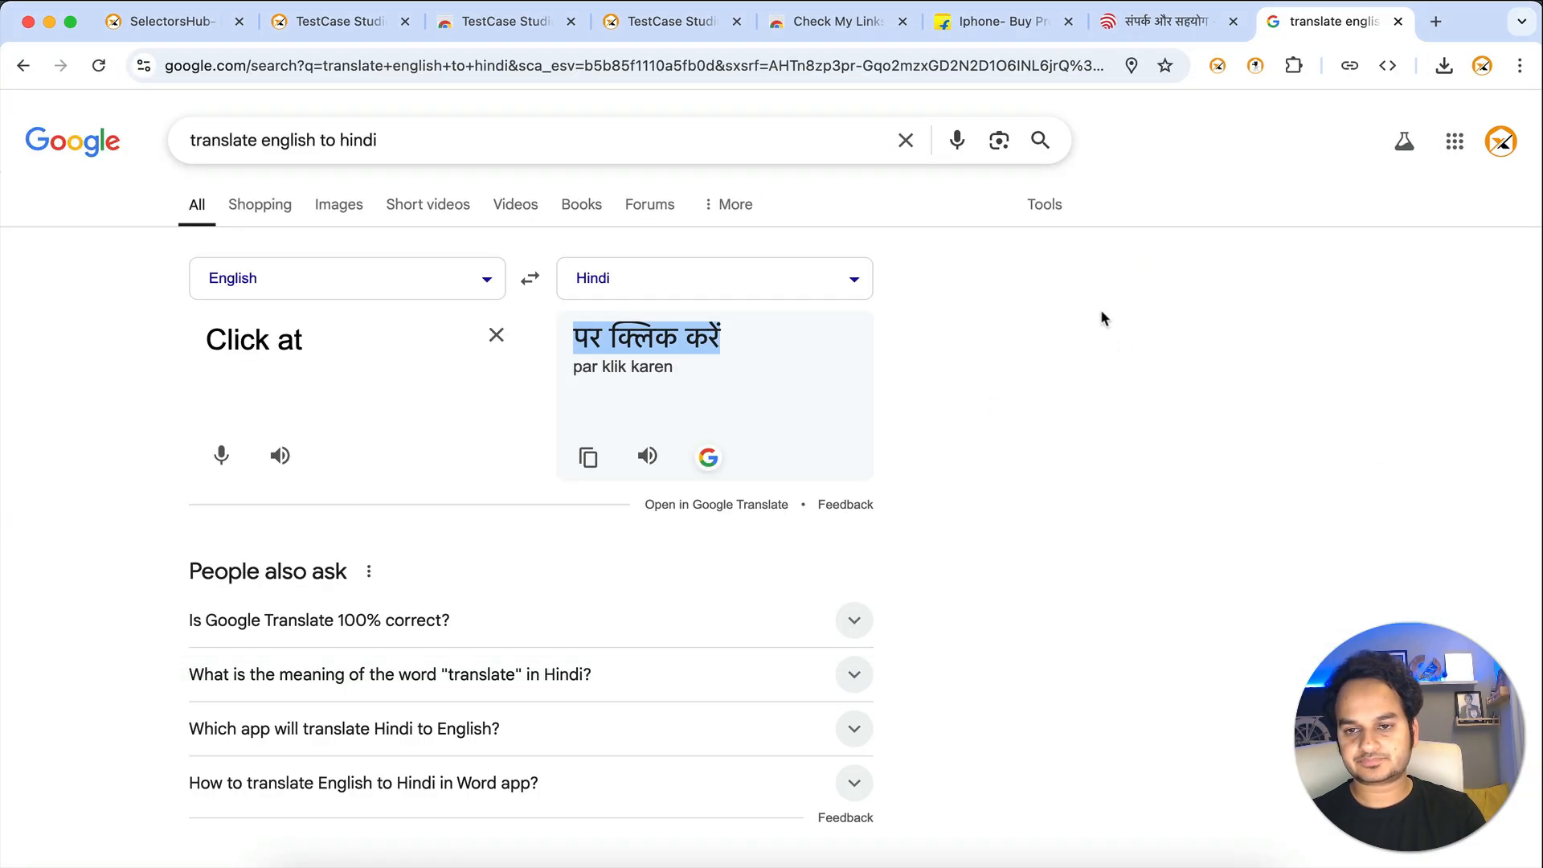
# - On the UIDAI contact tab, record a click on the शिकायत निवारण link
pyautogui.click(1167, 21)
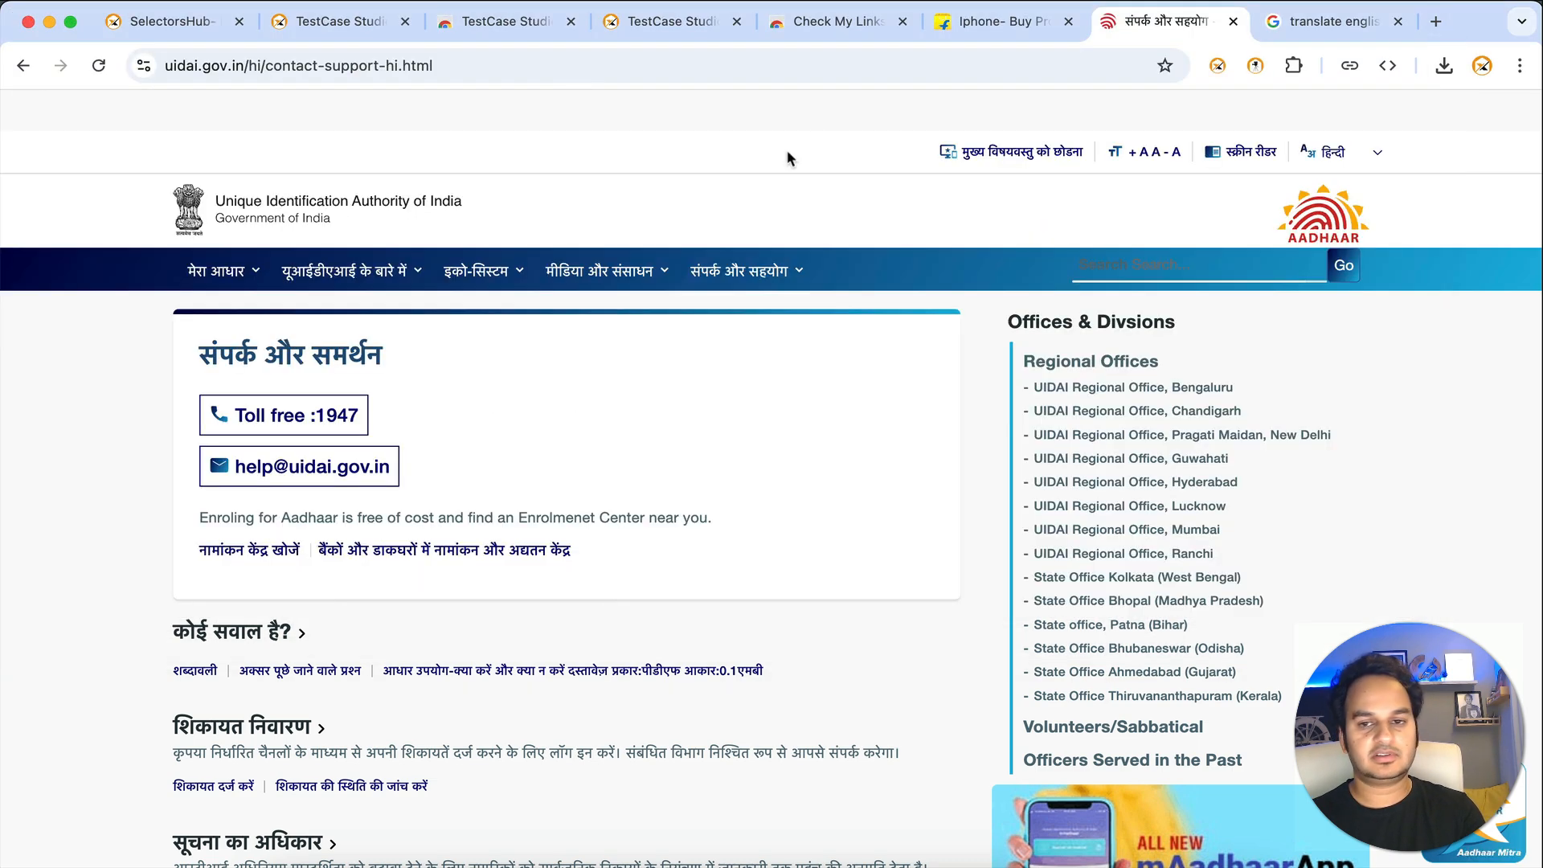
pyautogui.click(1255, 66)
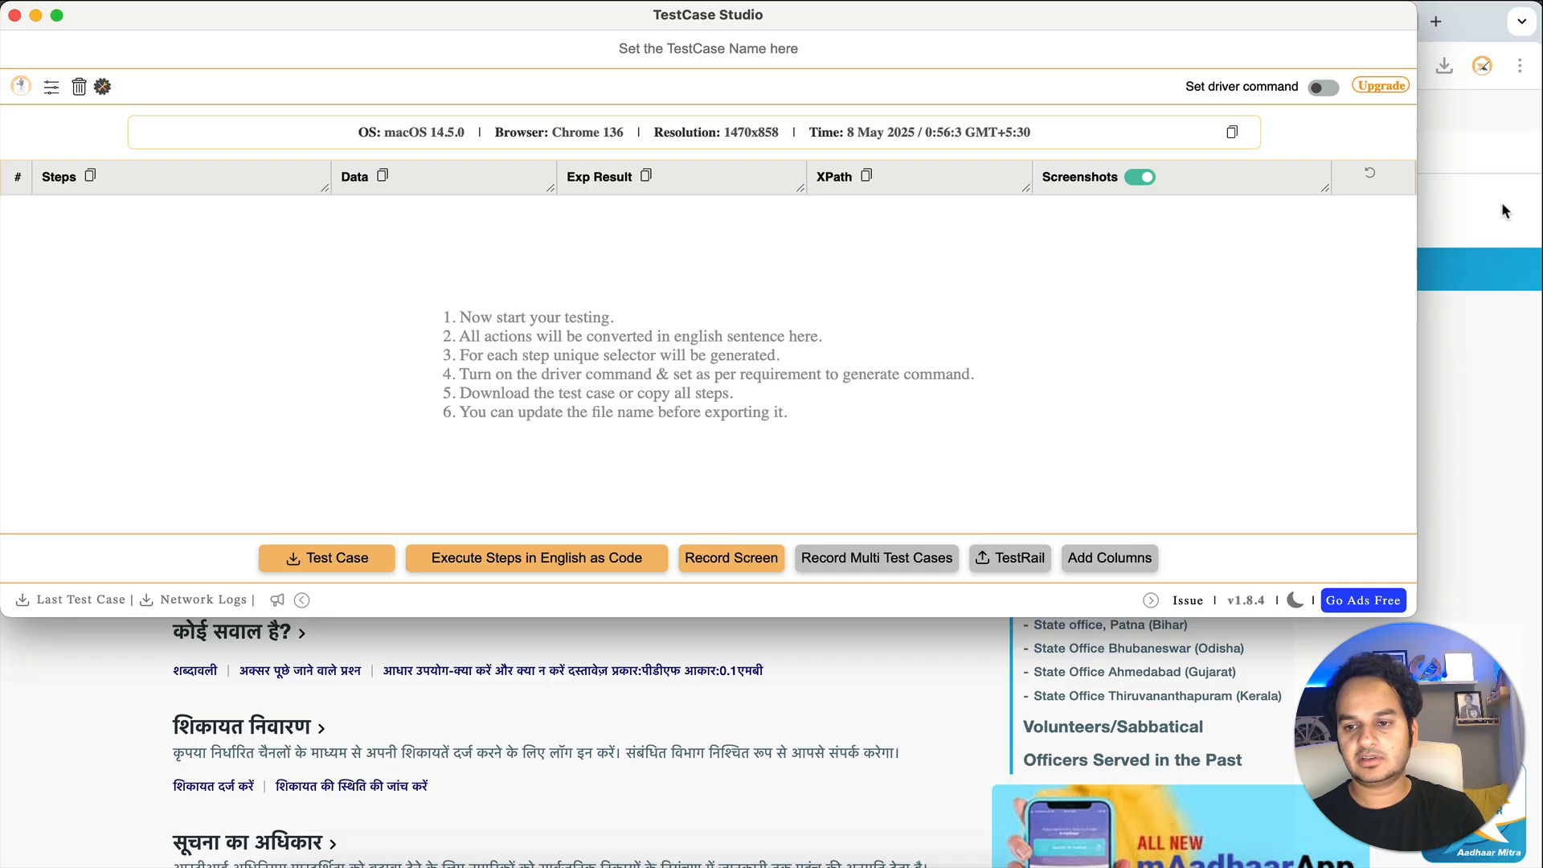
pyautogui.click(1502, 201)
pyautogui.moveTo(499, 273)
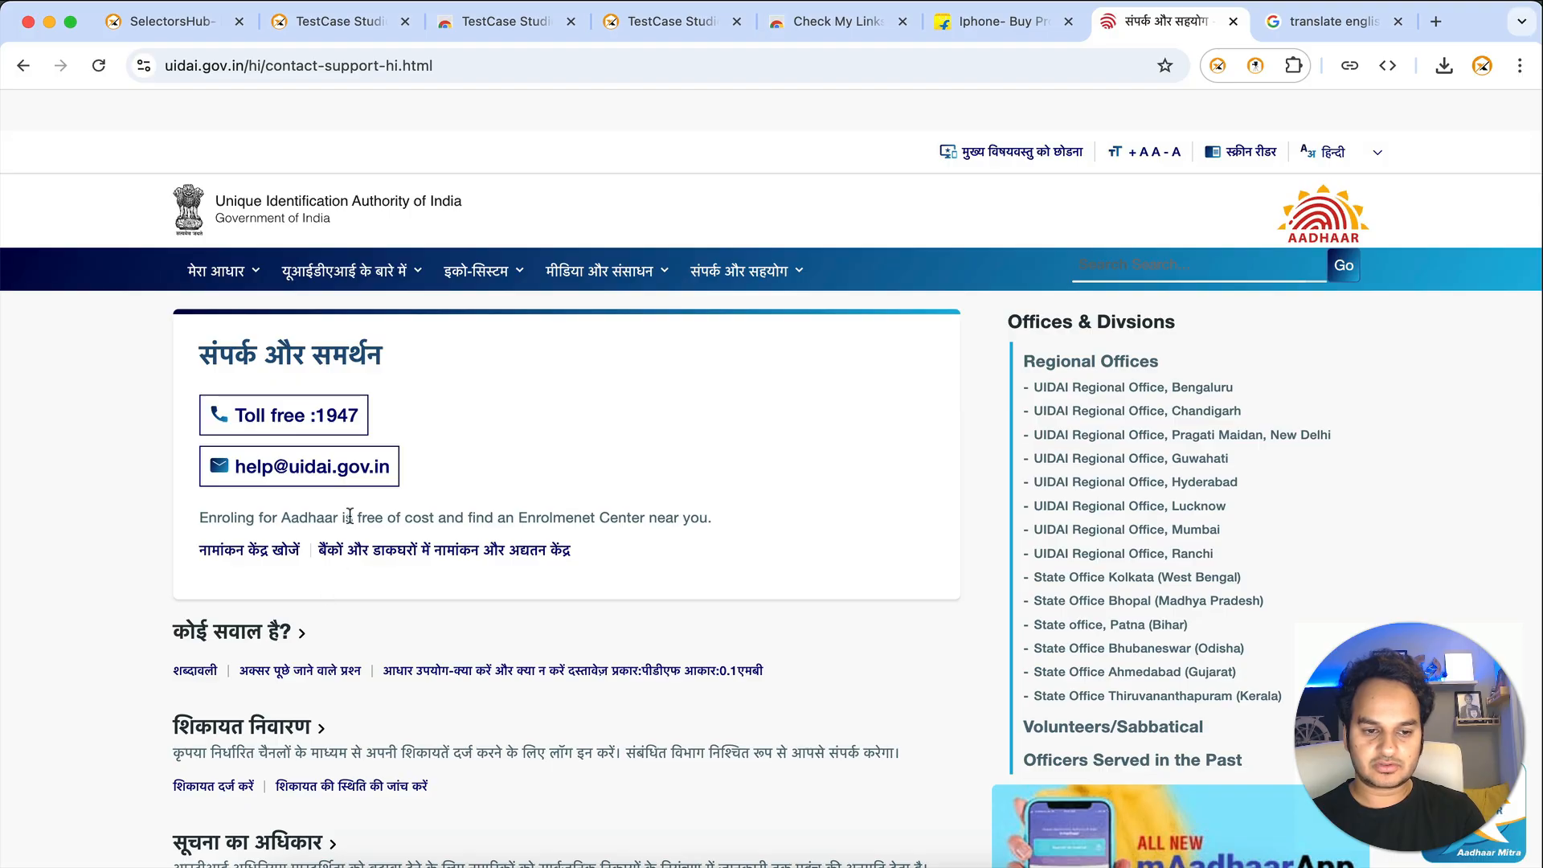
pyautogui.click(300, 729)
pyautogui.press('super+Tab')
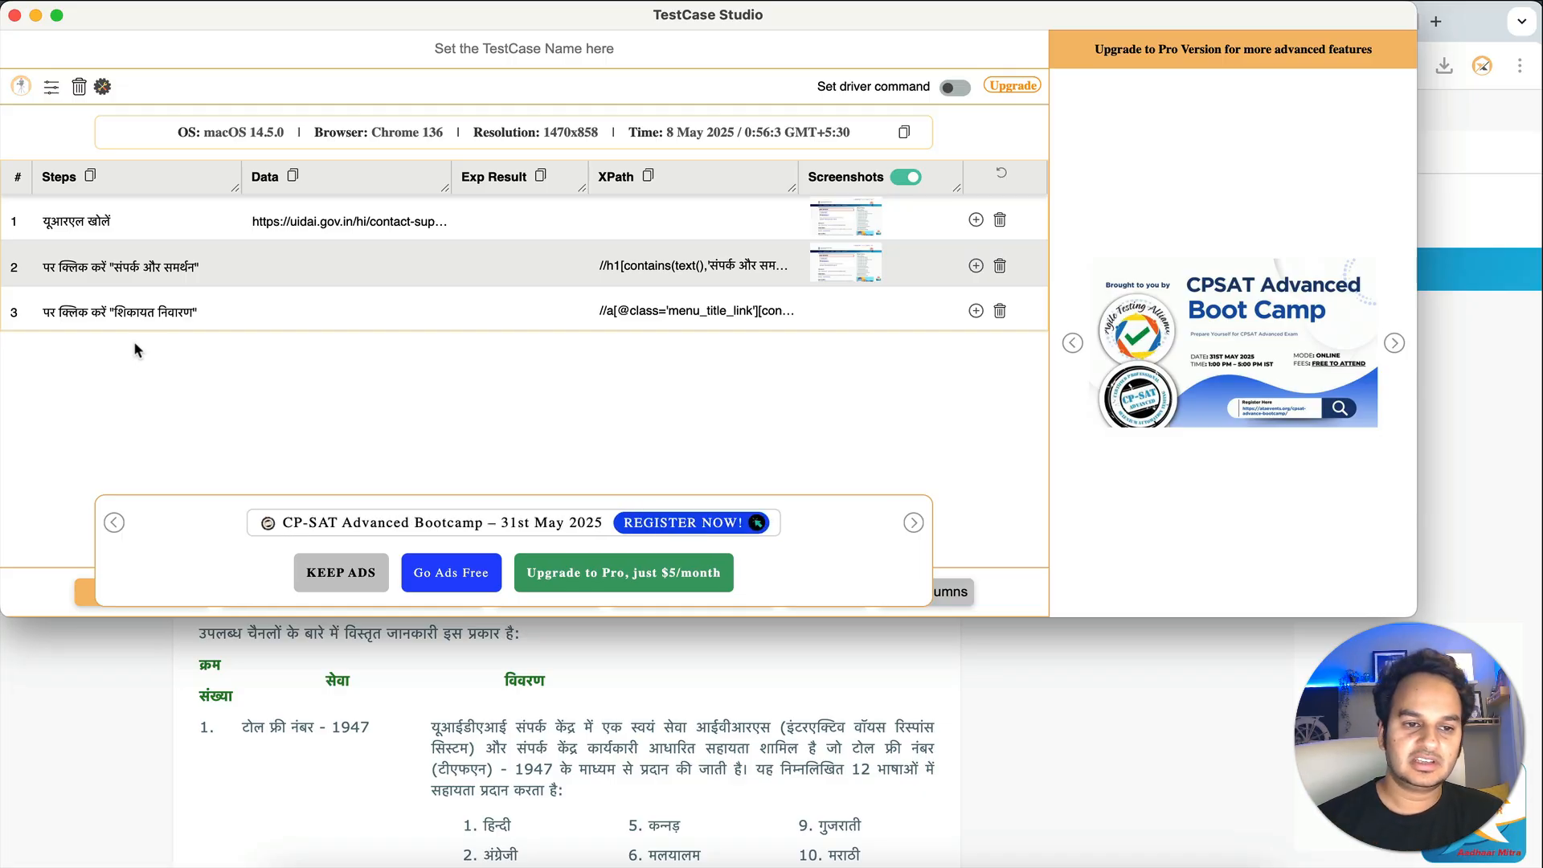
# - Reset the Open website and Click on element sentences to default English
pyautogui.click(51, 87)
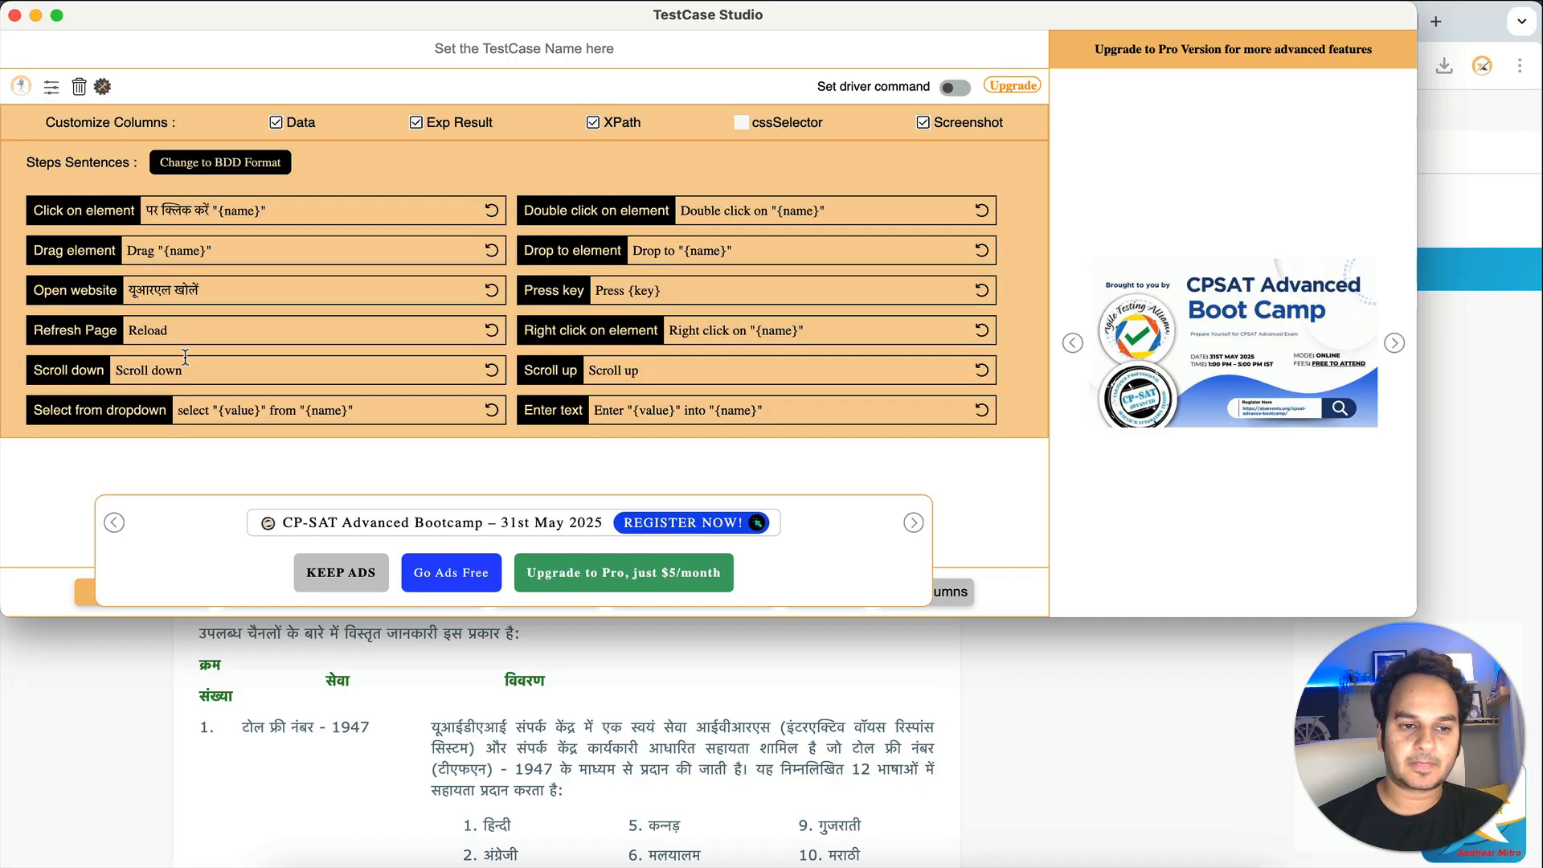
pyautogui.click(492, 291)
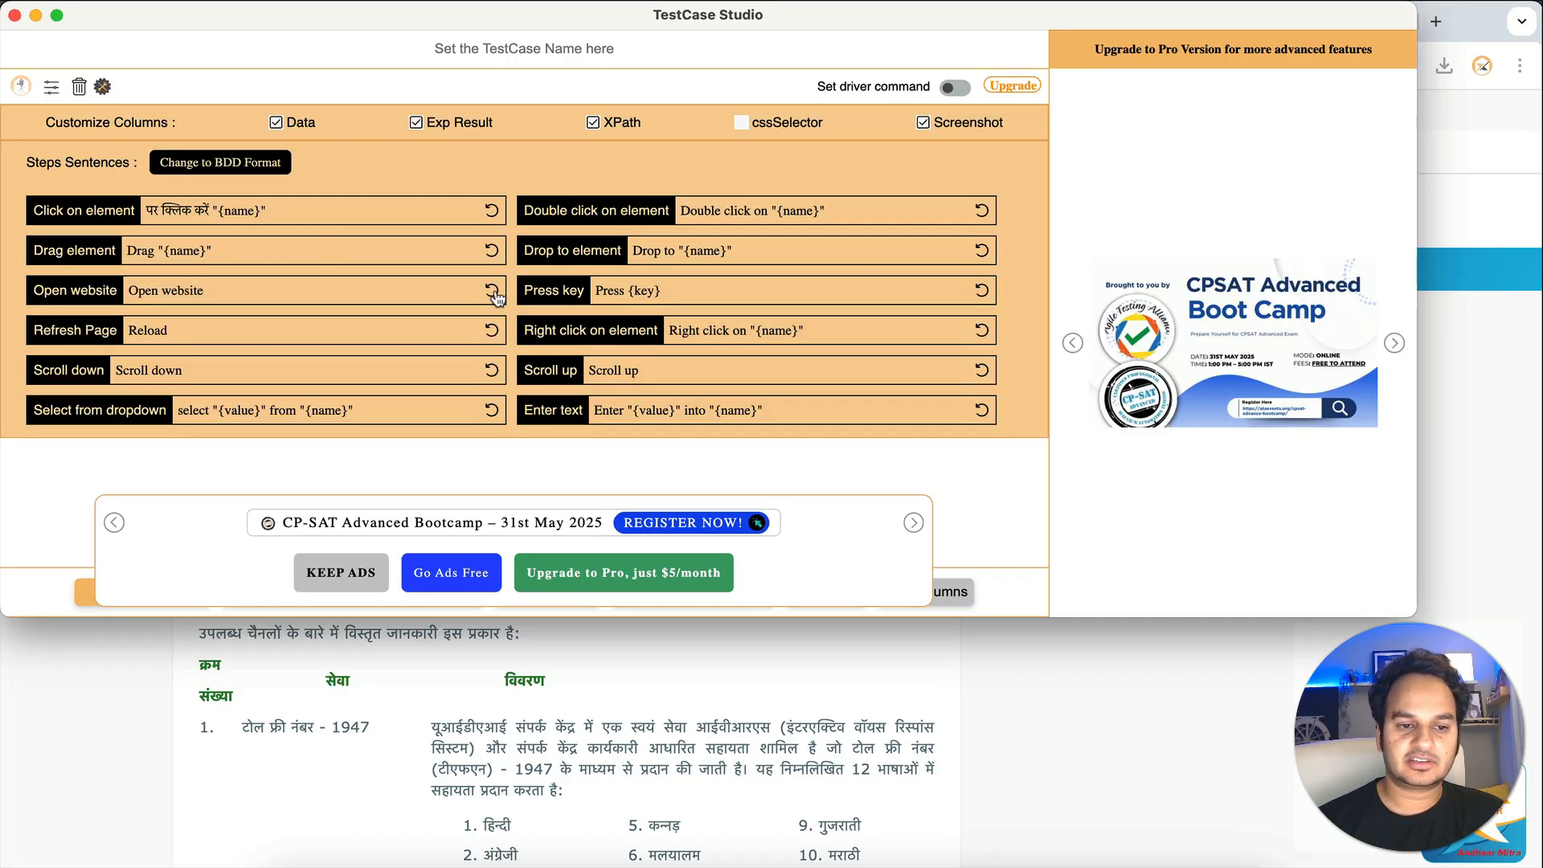
pyautogui.click(492, 211)
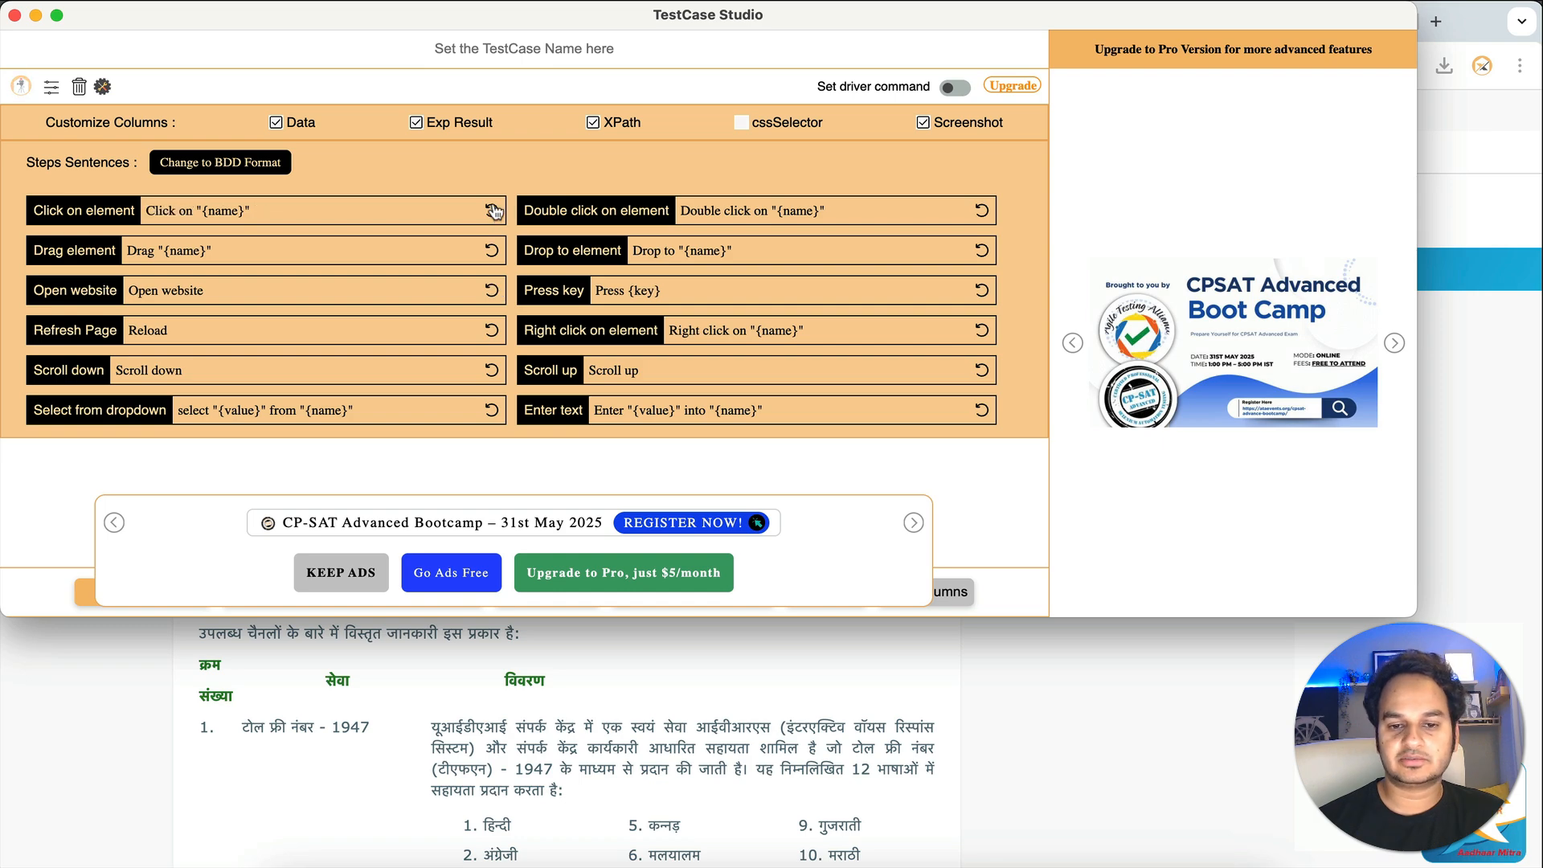
pyautogui.click(341, 573)
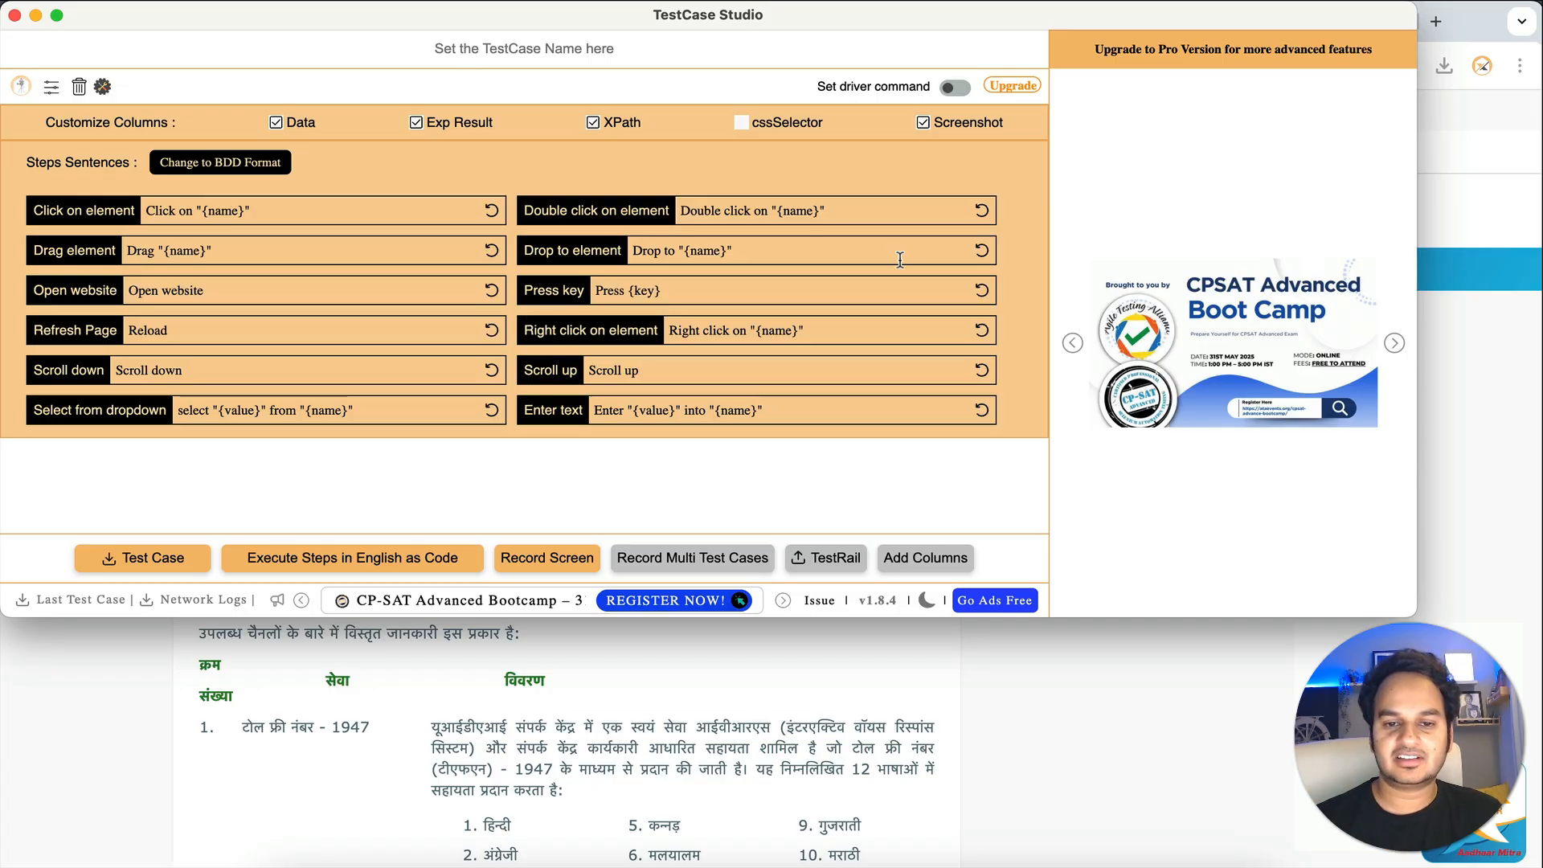
# - Show the cssSelector column, switch to BDD format and clear the recorded steps
pyautogui.click(740, 123)
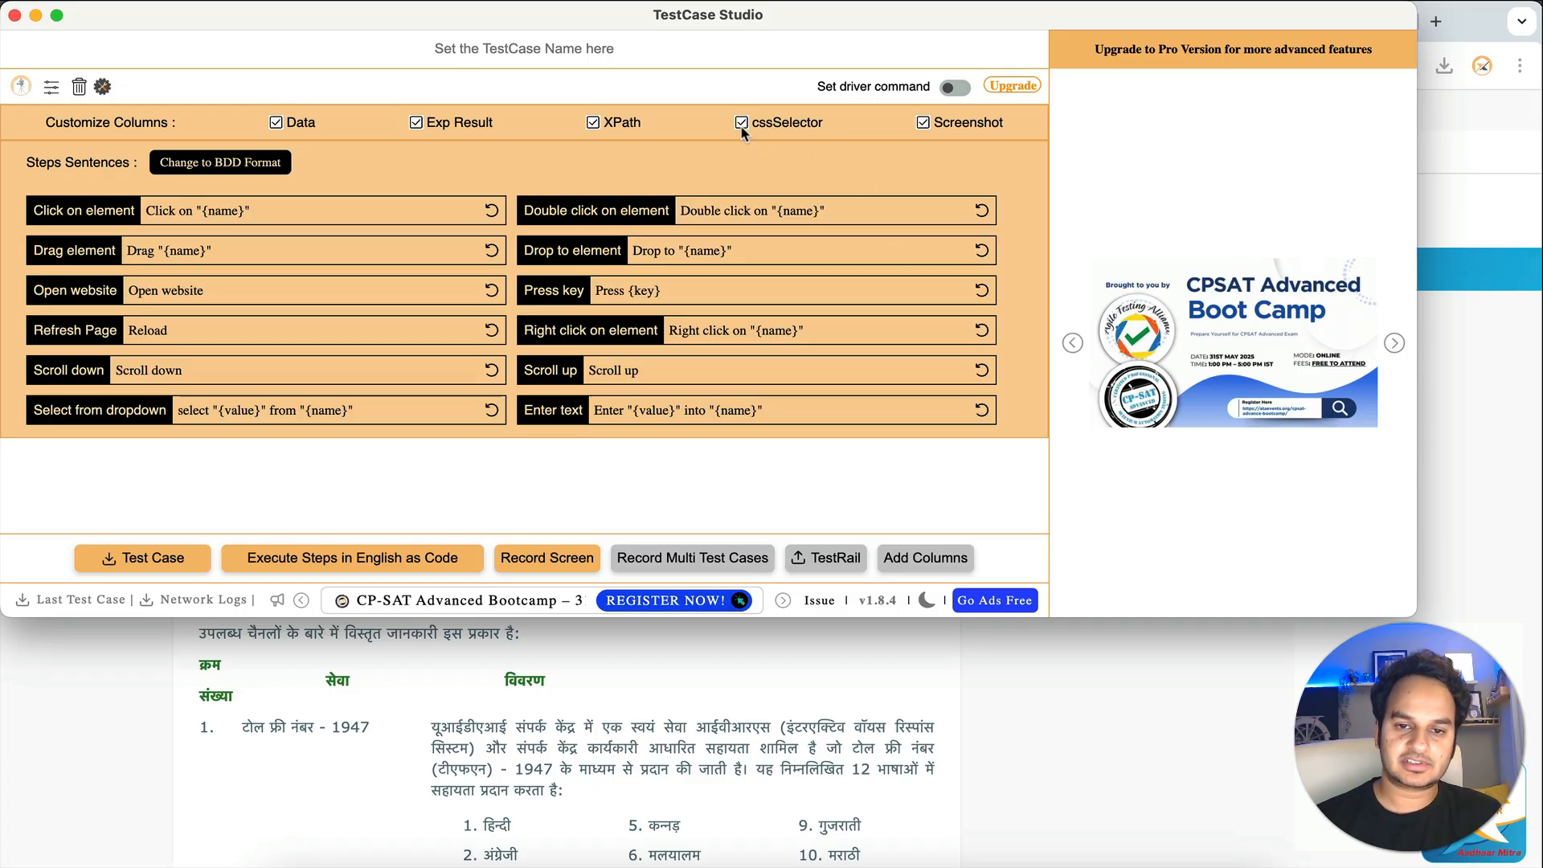
pyautogui.click(207, 163)
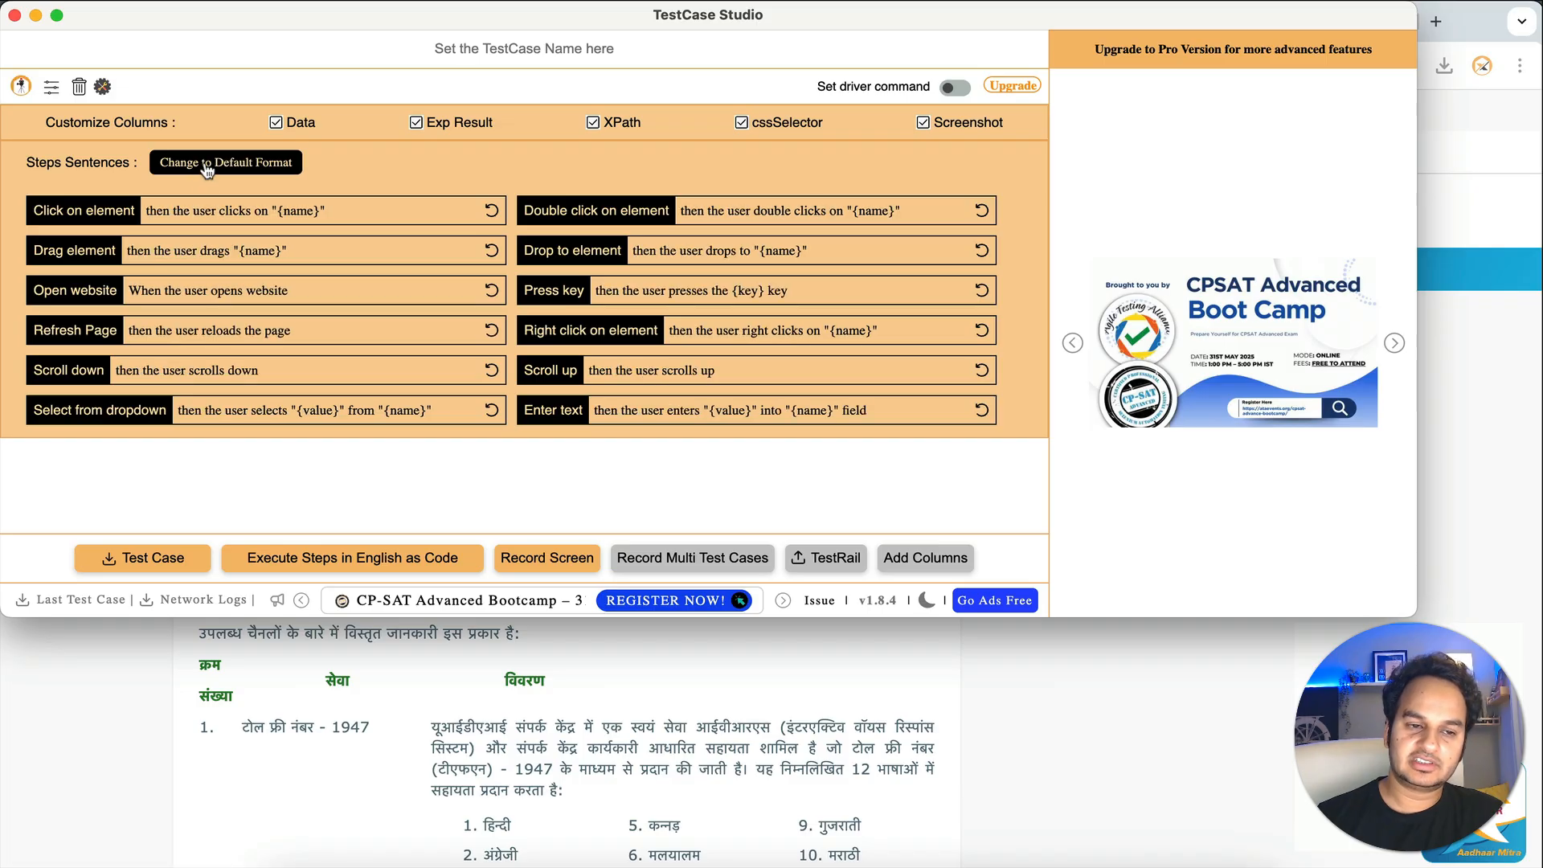
pyautogui.click(102, 86)
pyautogui.click(79, 86)
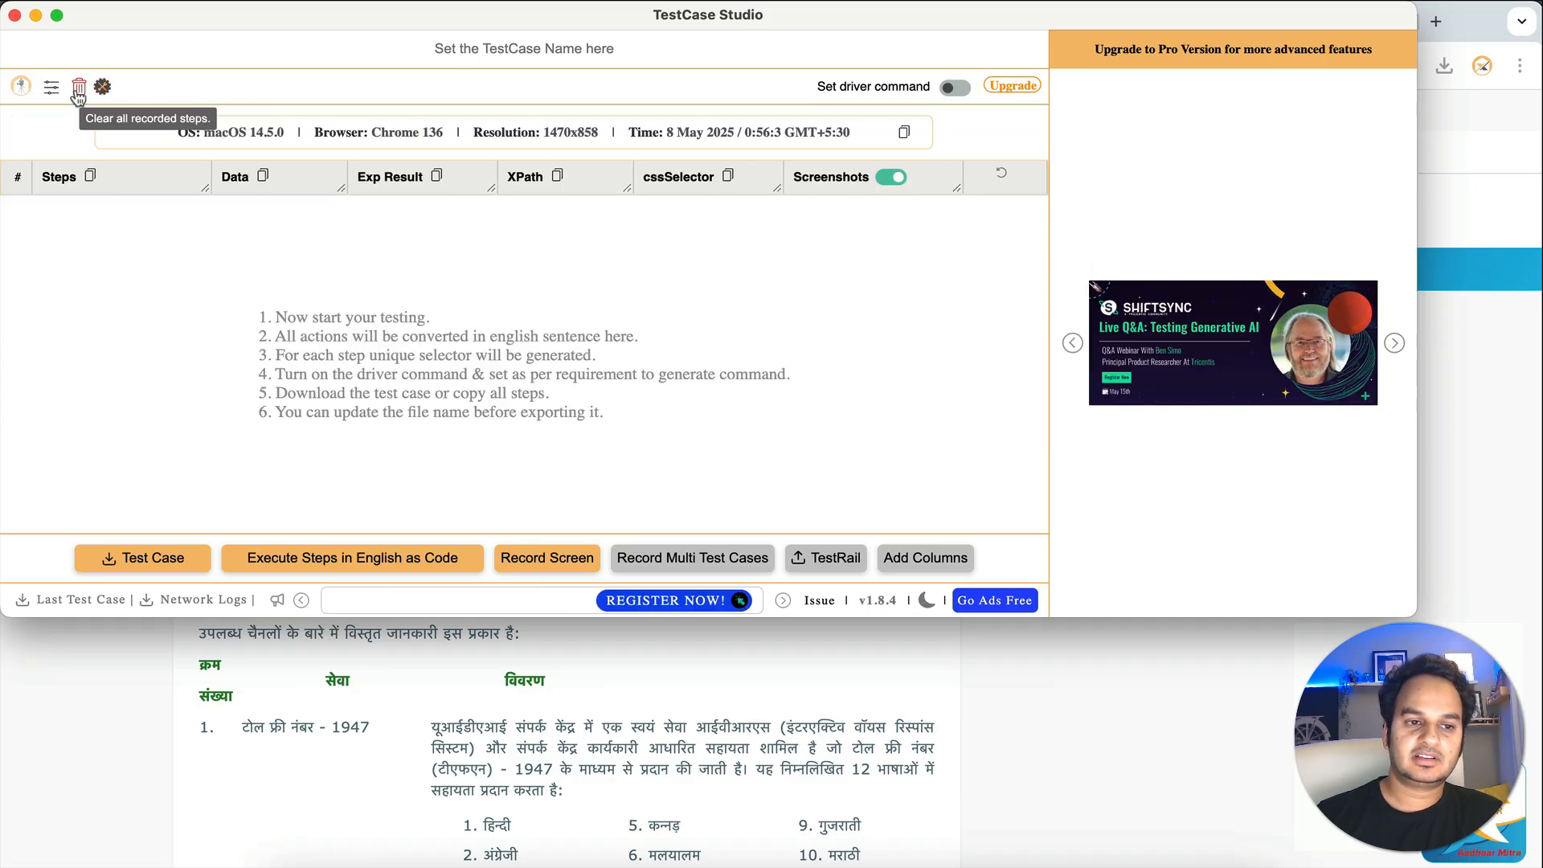
pyautogui.click(1247, 656)
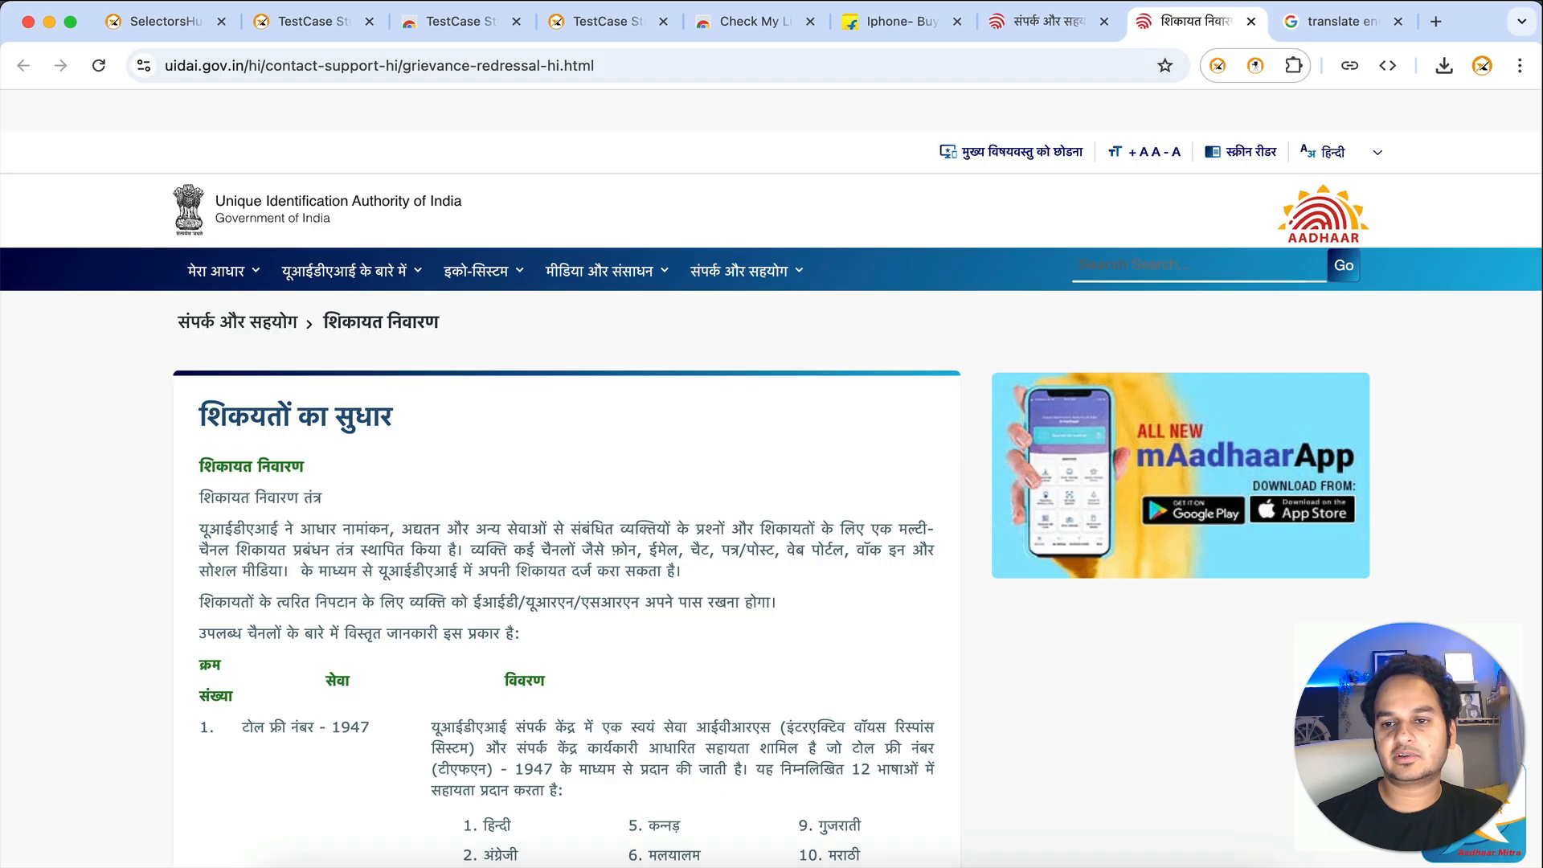
# - Open the Flipkart Plus page from the Flipkart iPhone results tab
pyautogui.click(881, 23)
pyautogui.moveTo(540, 170)
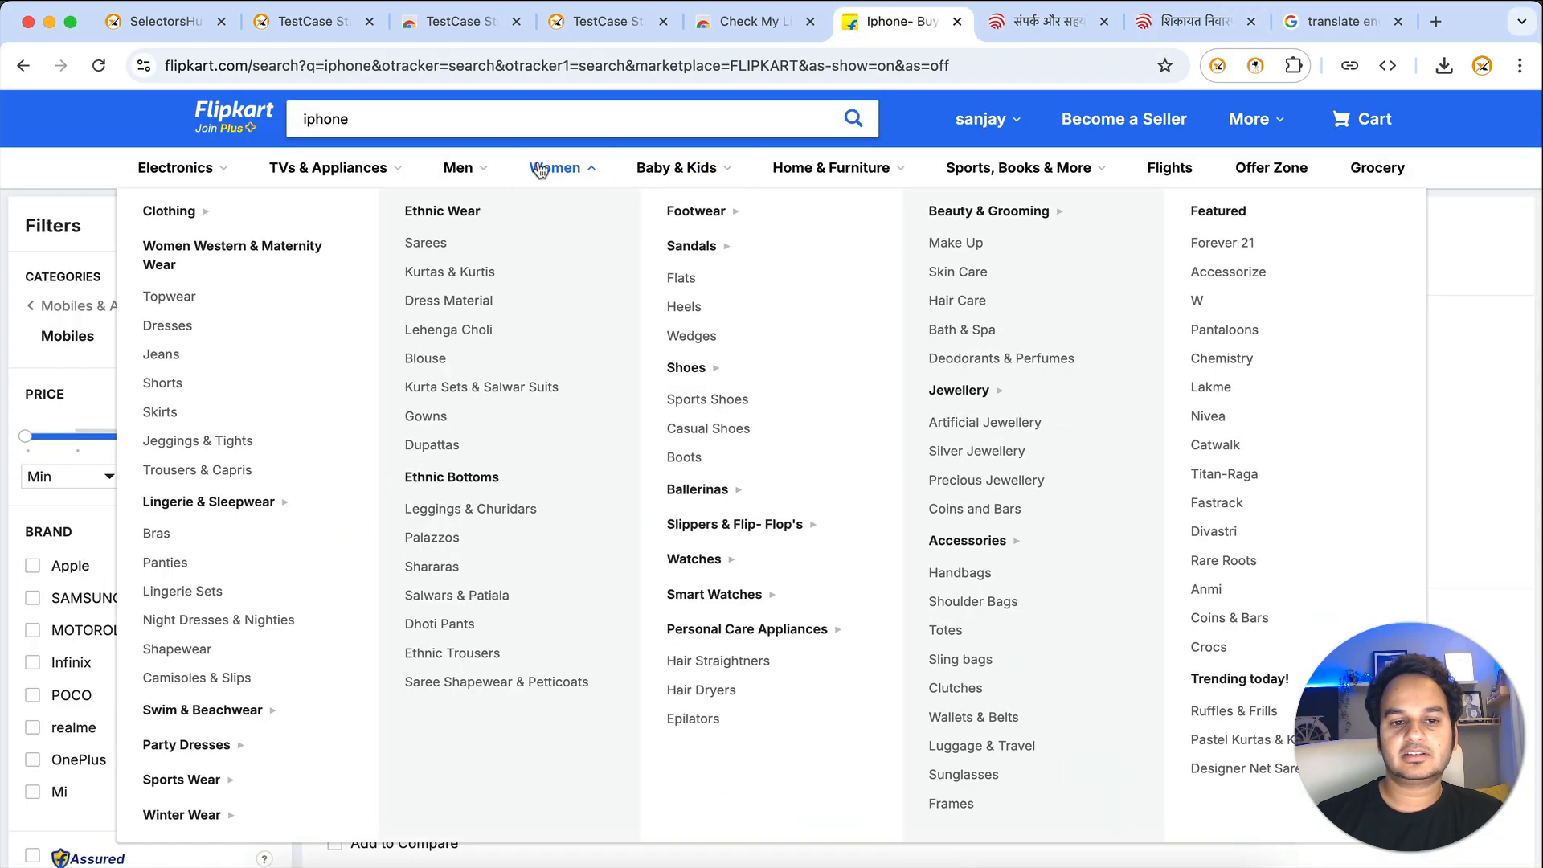
pyautogui.click(243, 129)
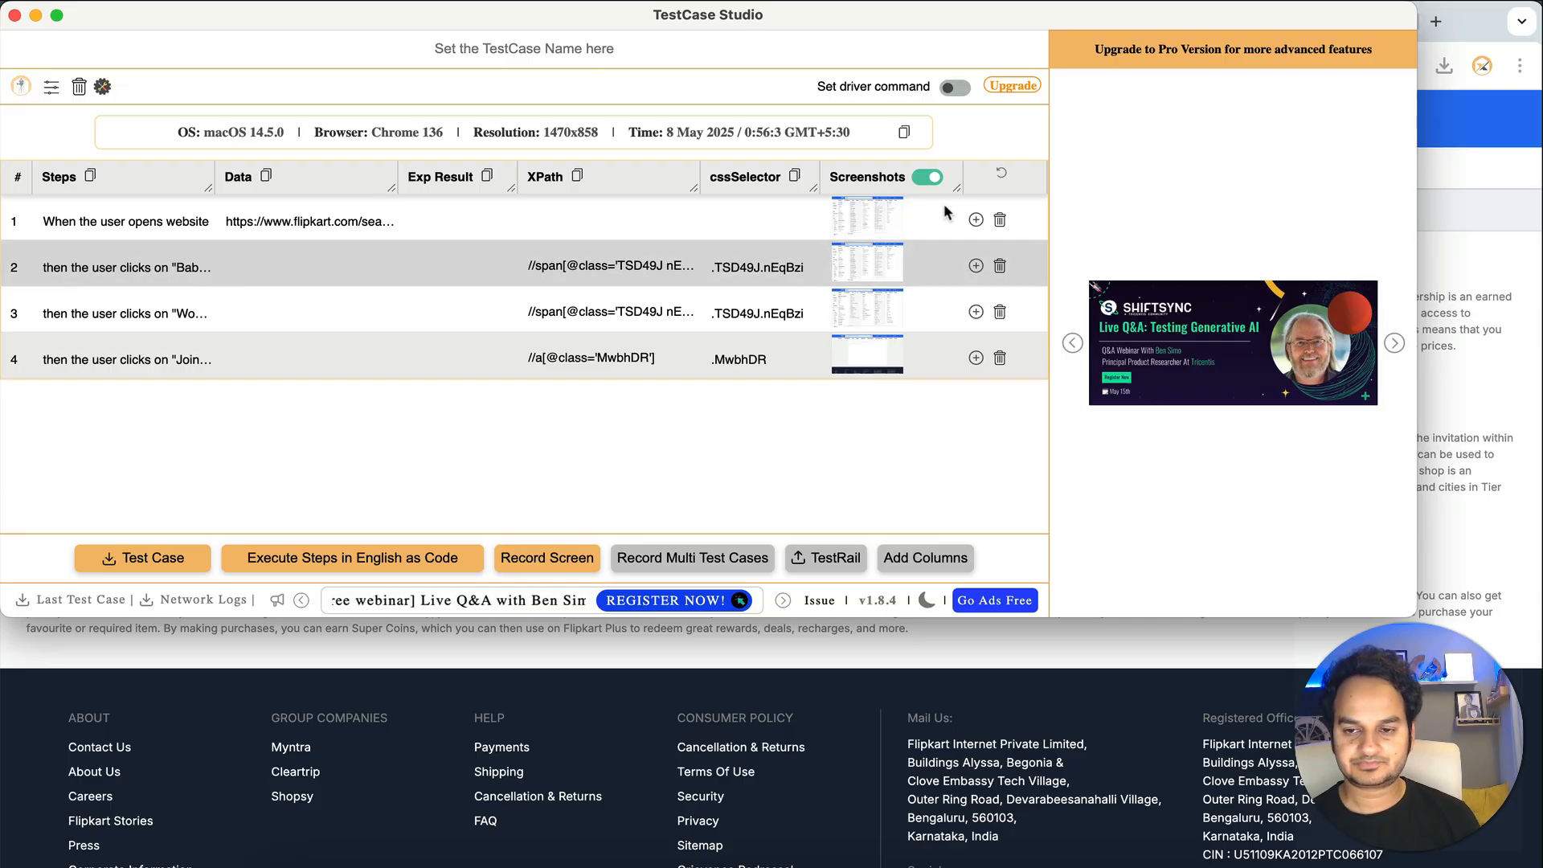
pyautogui.click(1479, 250)
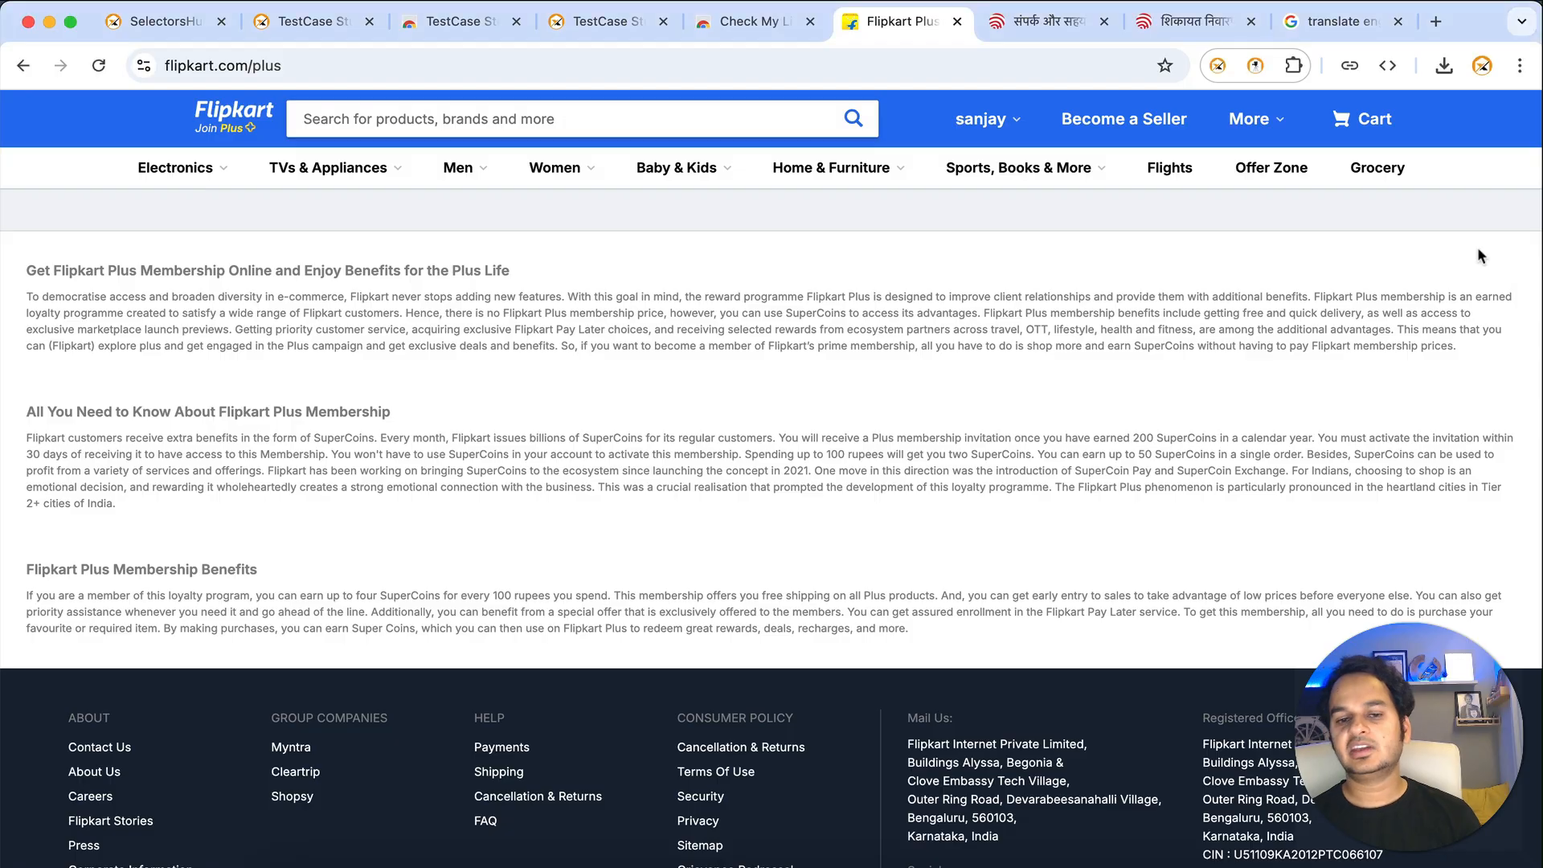
# - Record an Assert > Not Present check on the Flipkart Plus heading
pyautogui.rightClick(759, 262)
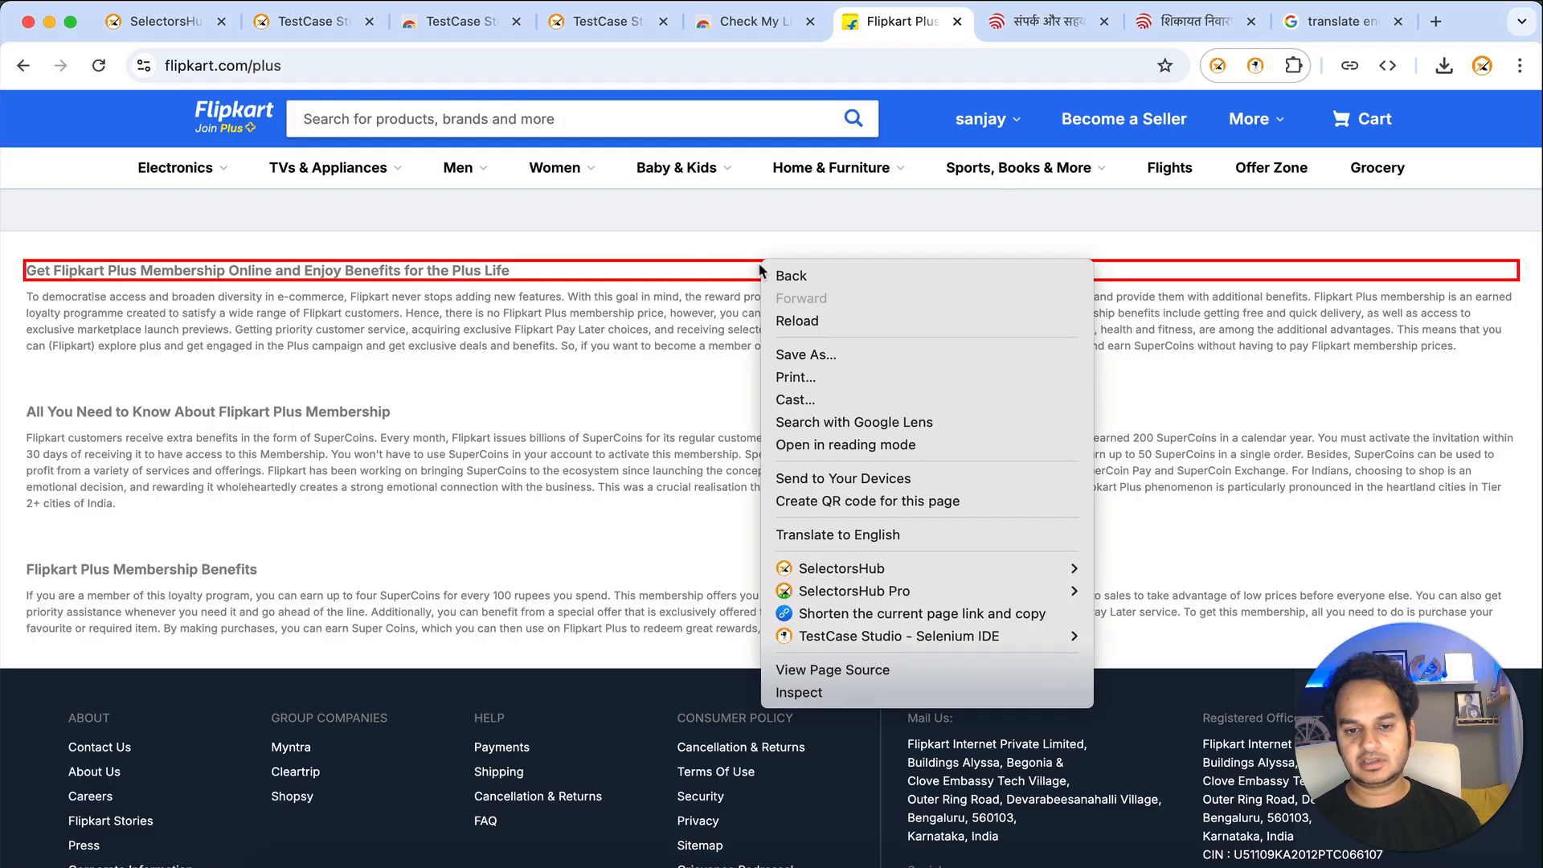
pyautogui.moveTo(878, 641)
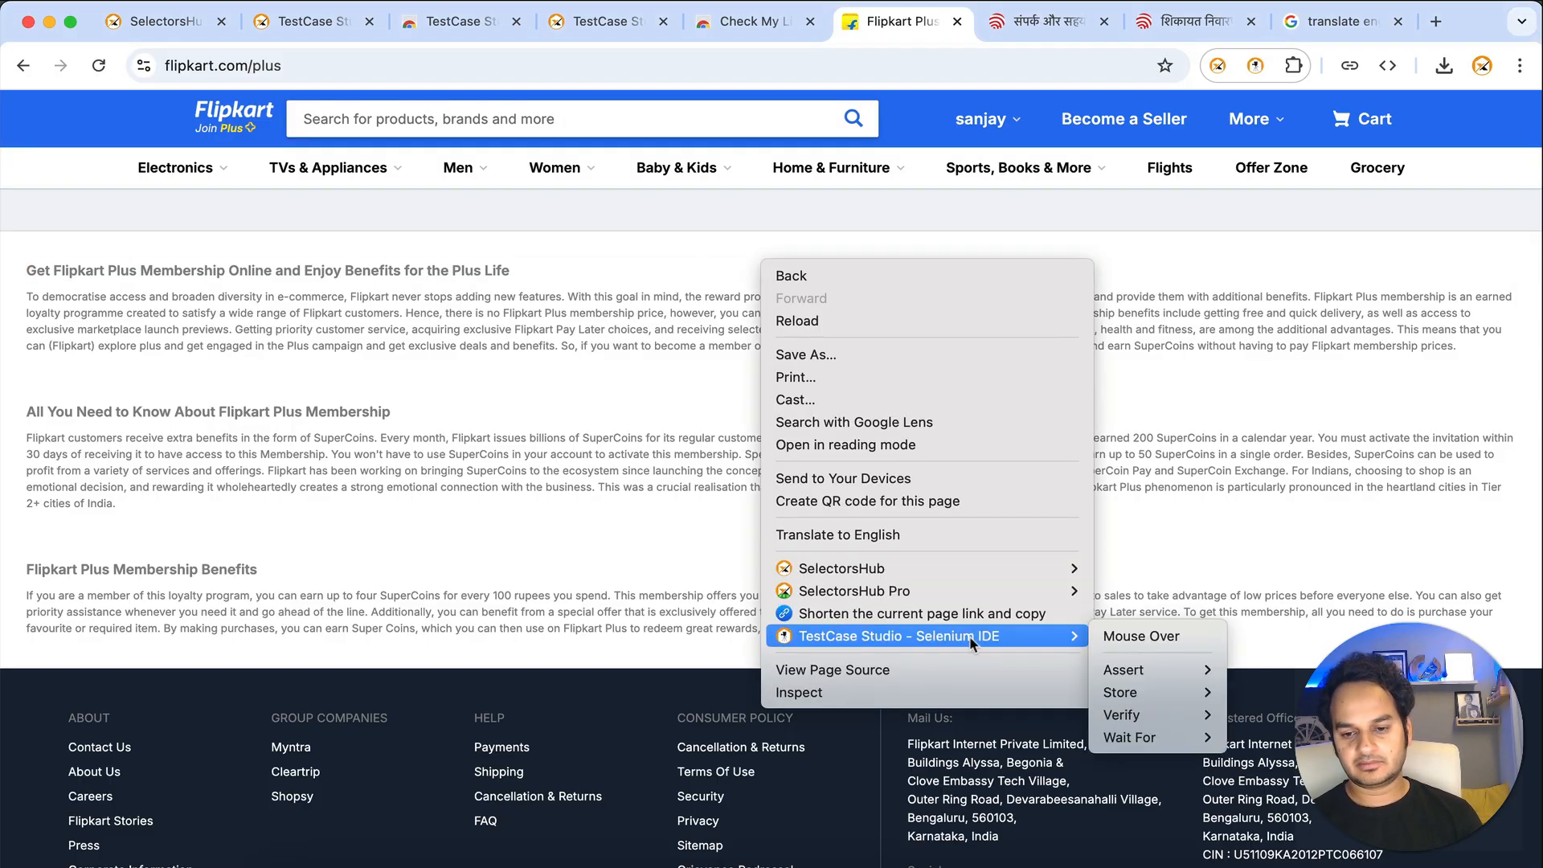
pyautogui.moveTo(1138, 674)
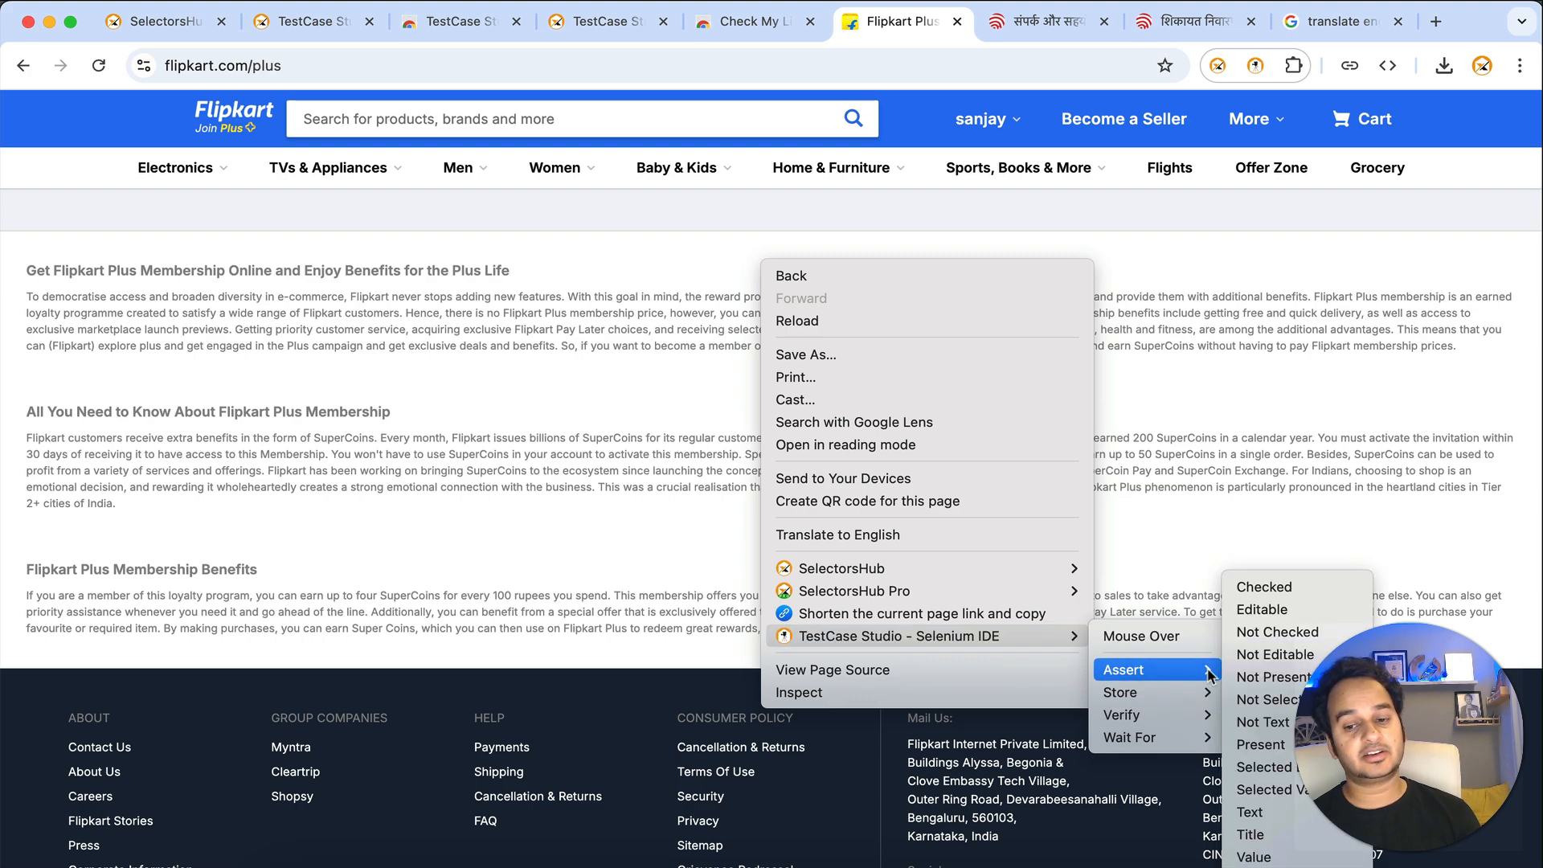
pyautogui.click(1275, 678)
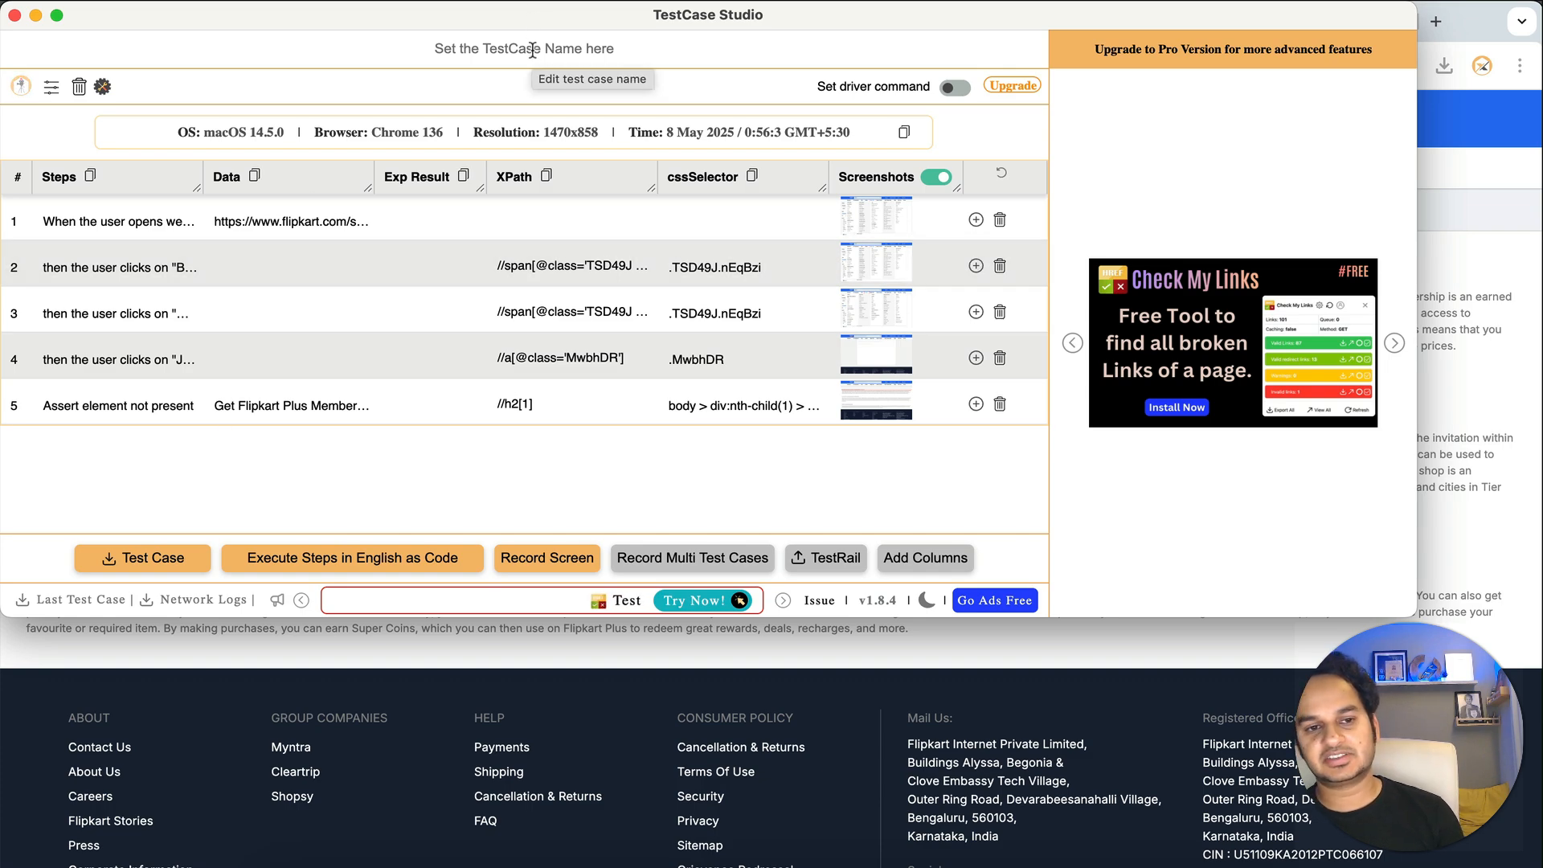
# - Name the test case DemoTCS, export it as DemoTCS.csv, and close the recorder
pyautogui.write('DemoTCS')
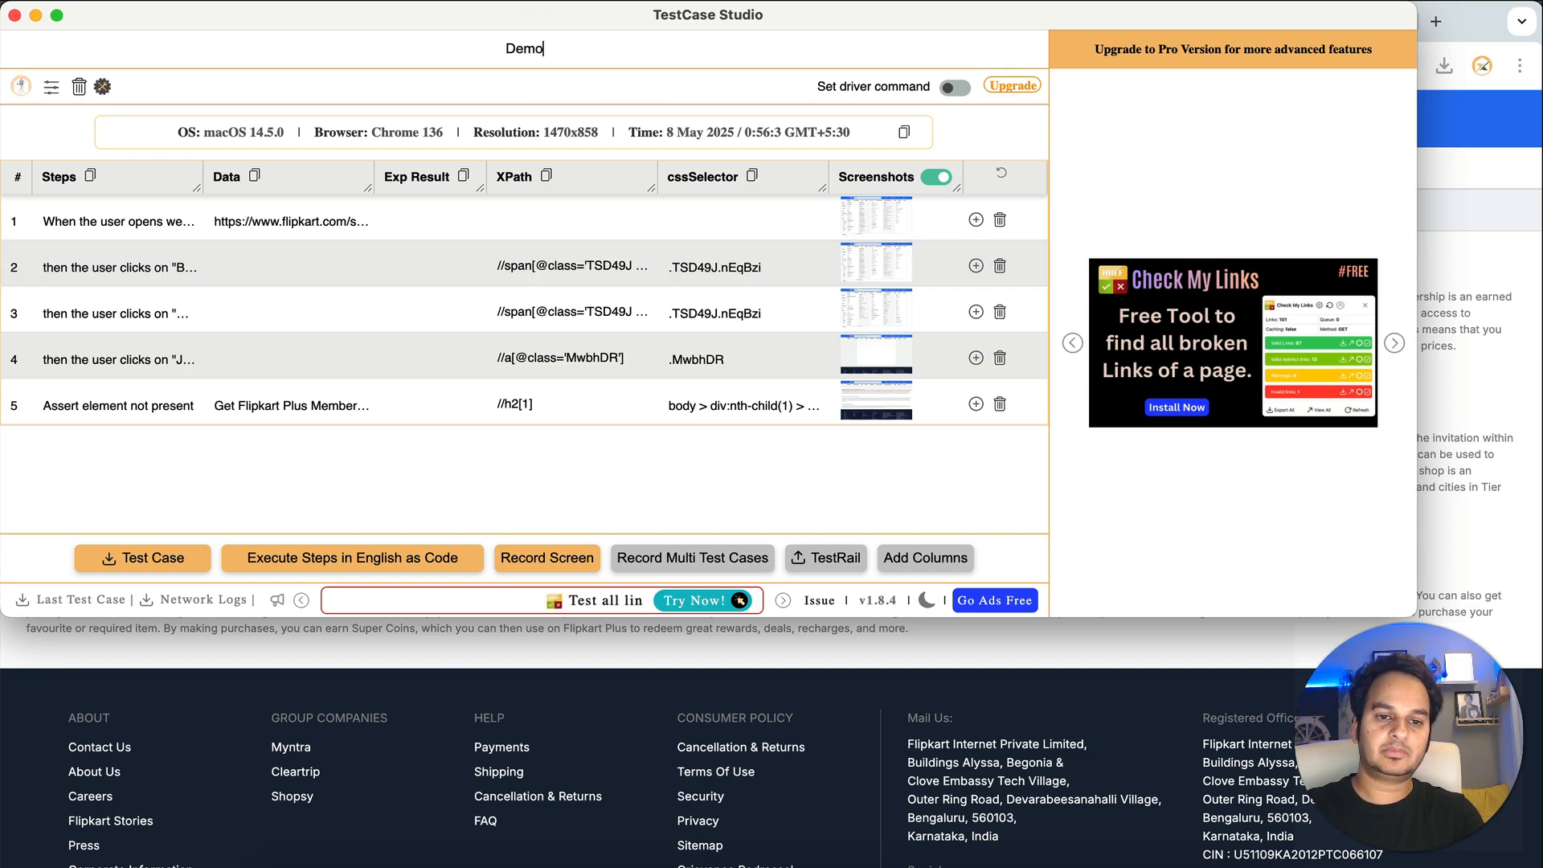
pyautogui.click(140, 557)
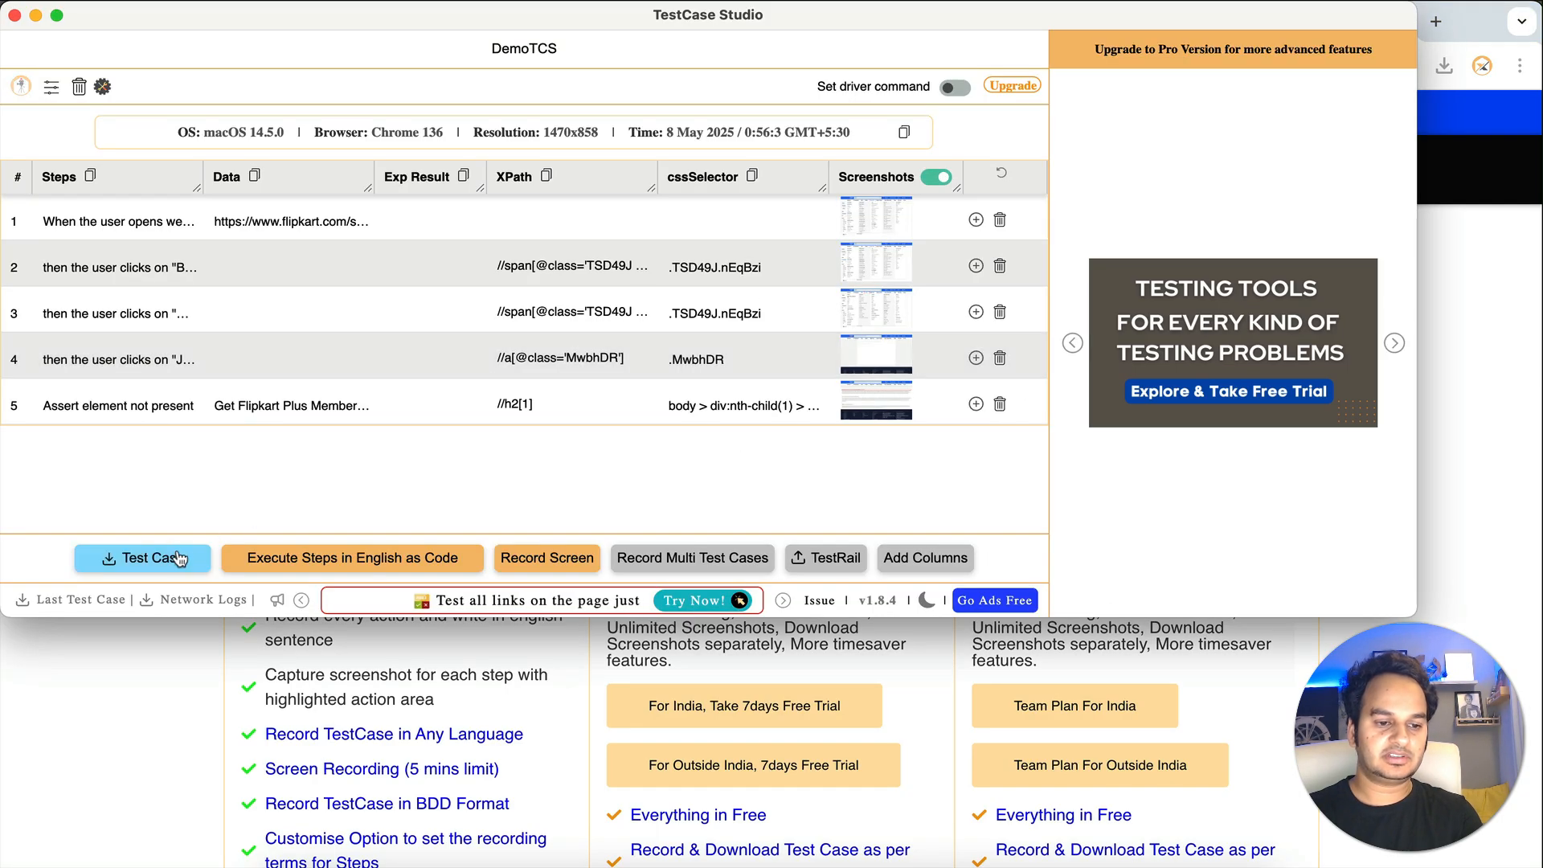
pyautogui.click(143, 557)
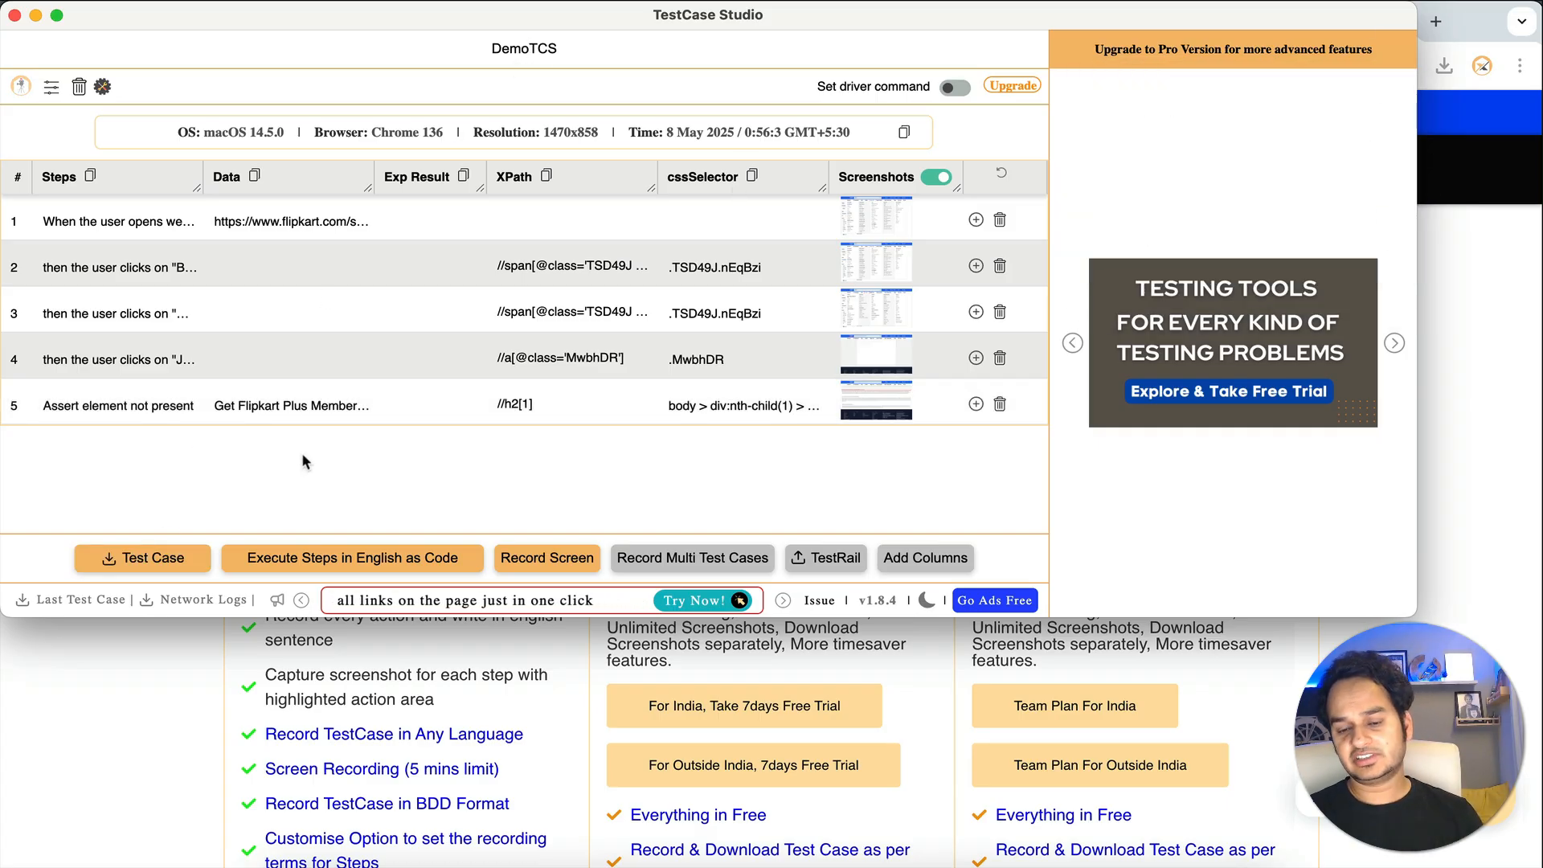
pyautogui.click(14, 16)
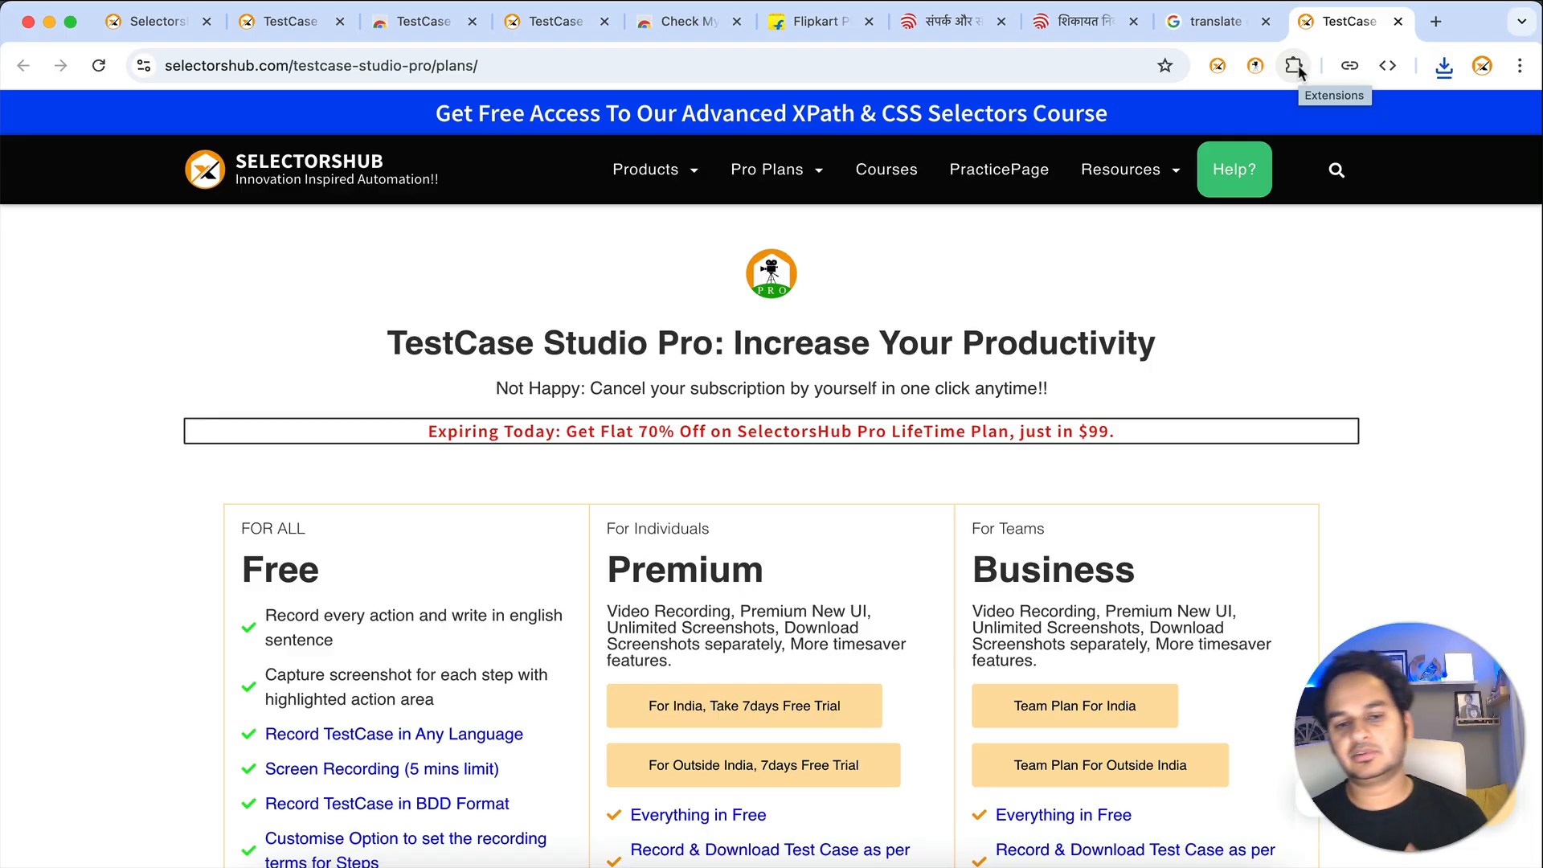
# - Pin TestCase Studio Pro to the Chrome toolbar from the Extensions menu
pyautogui.moveTo(786, 156)
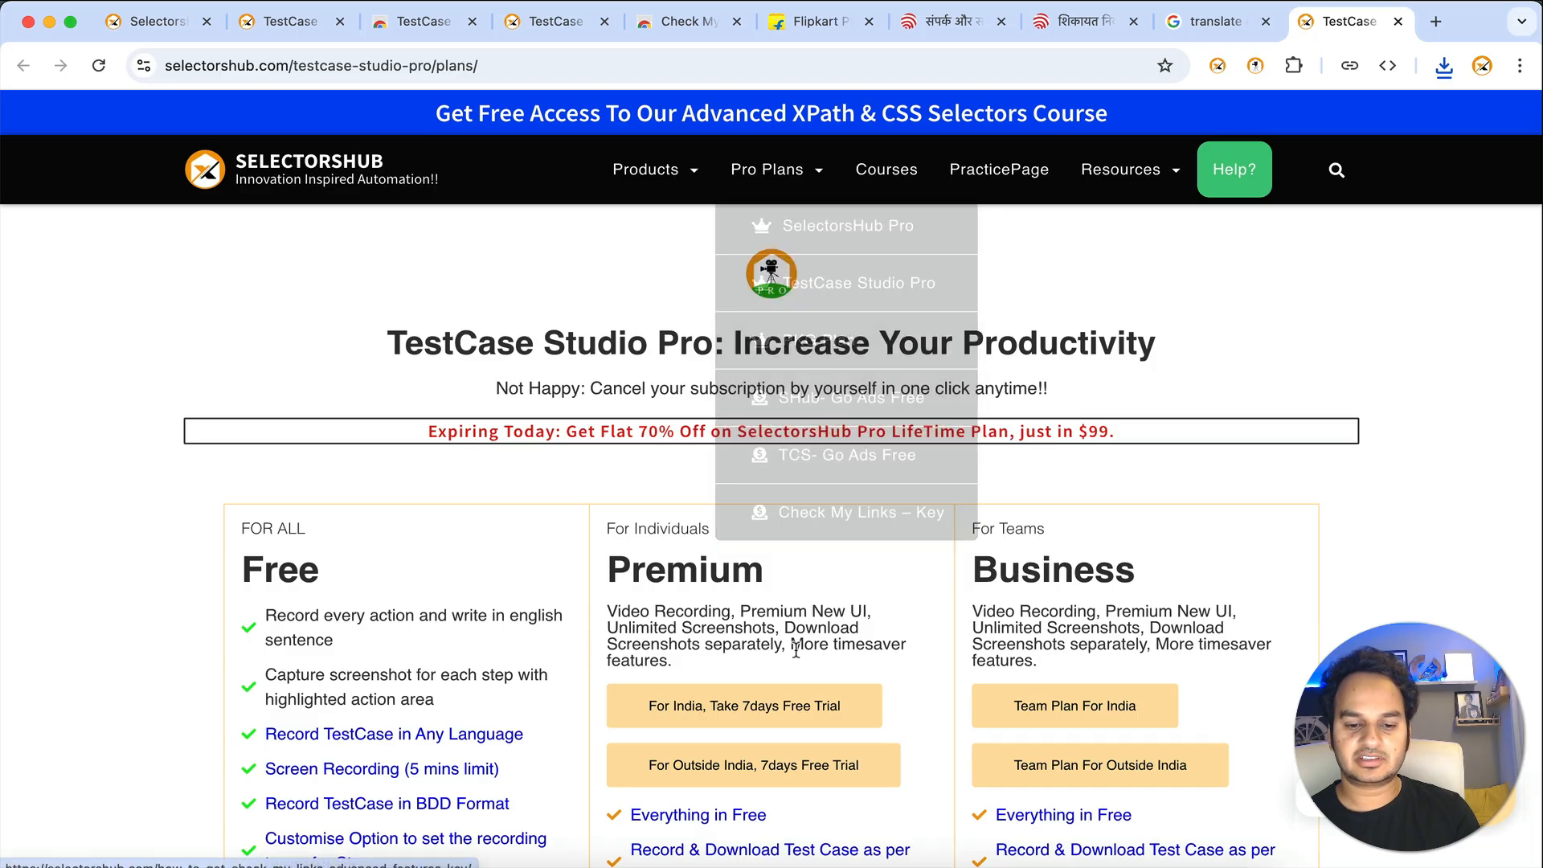
pyautogui.scroll(-15, 795, 650)
pyautogui.scroll(13, 793, 654)
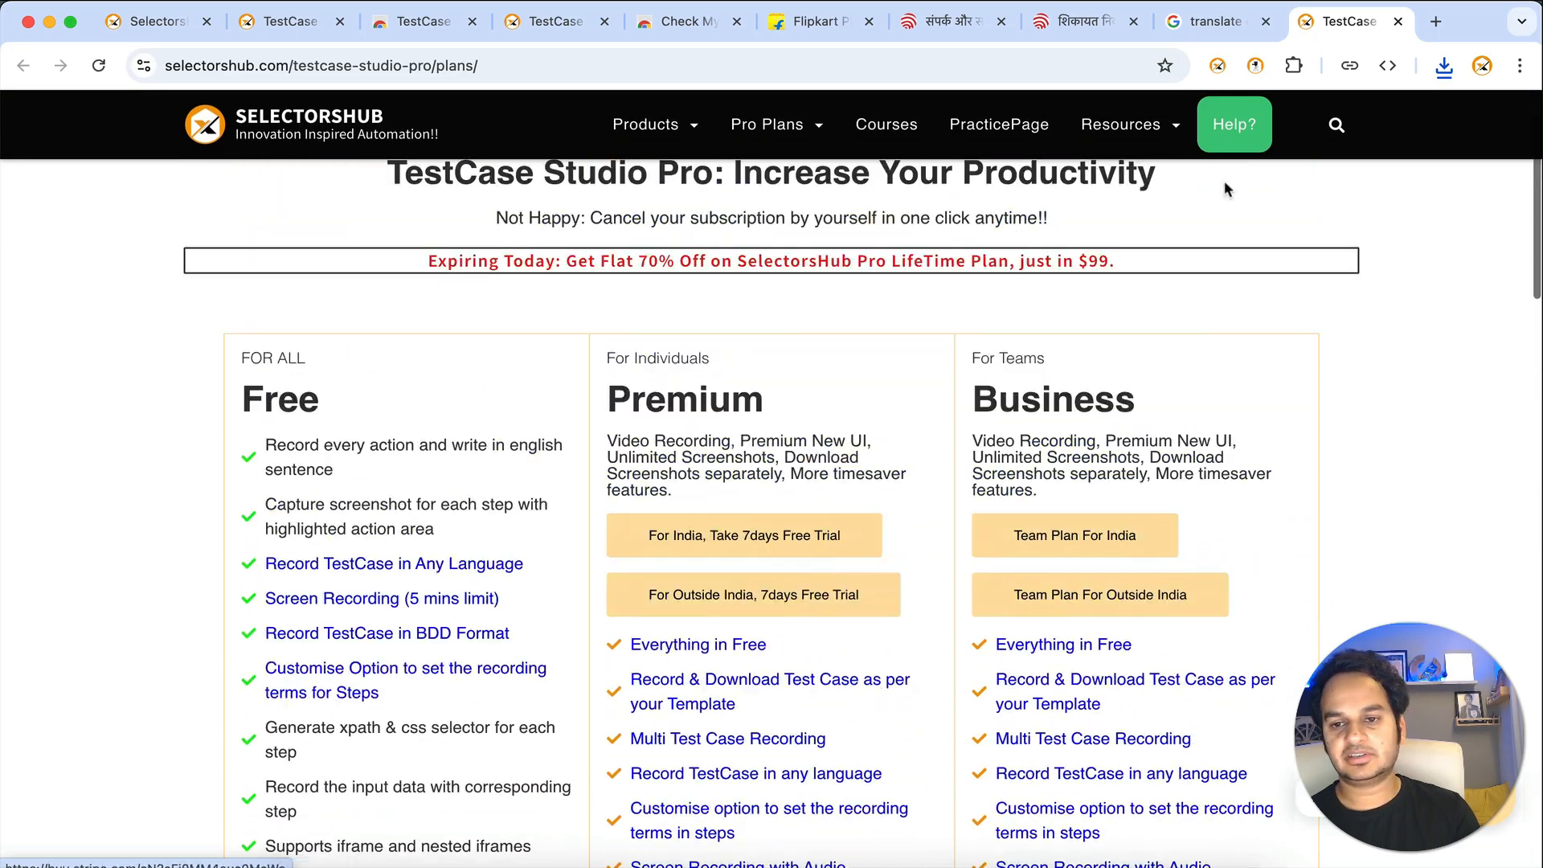
pyautogui.click(1293, 65)
pyautogui.click(1220, 360)
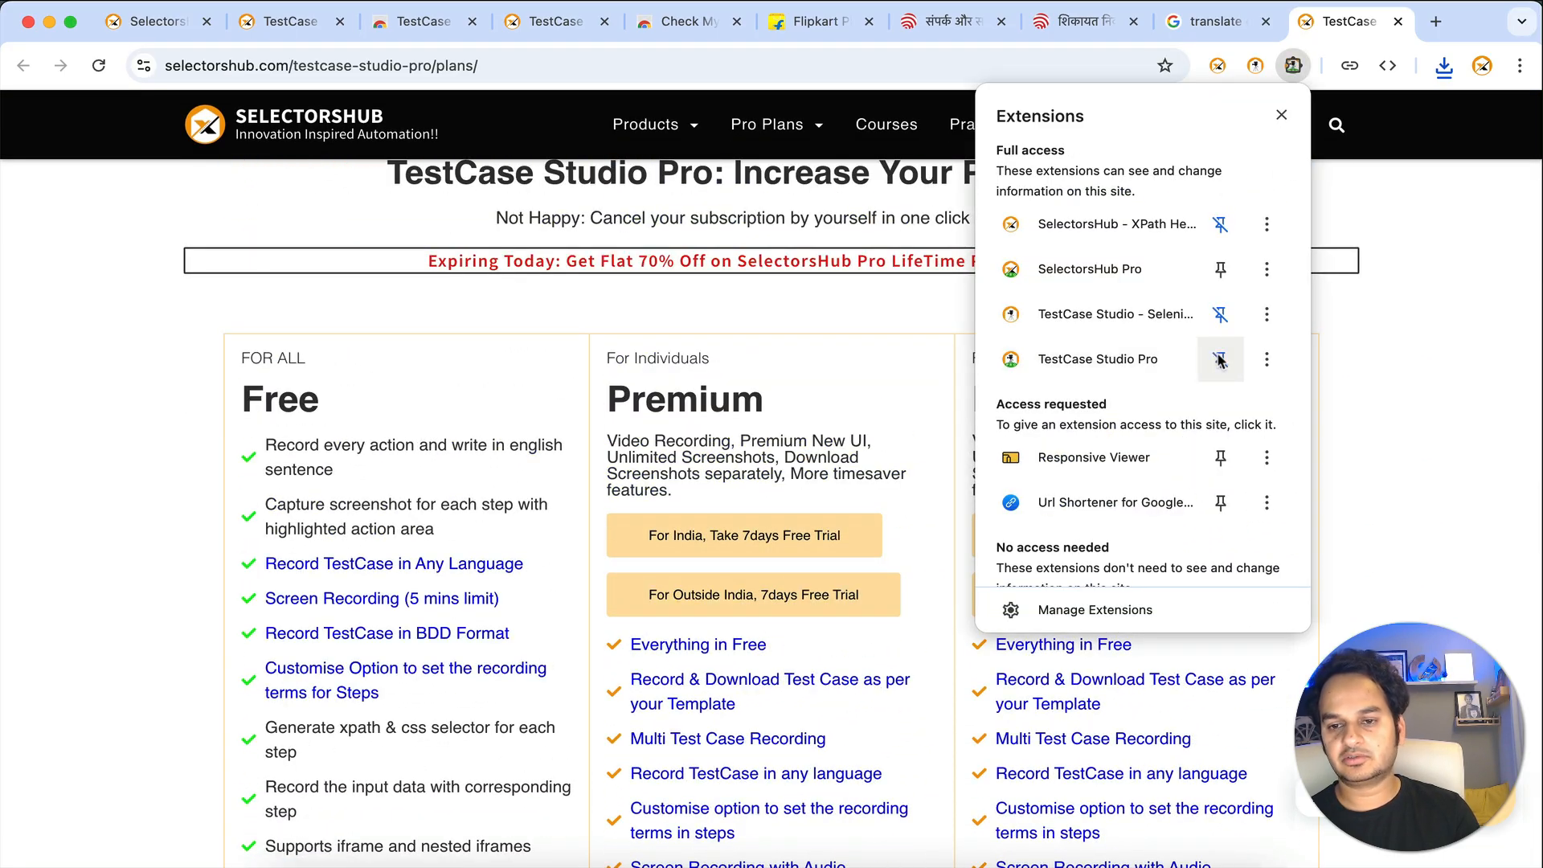
pyautogui.click(1381, 336)
# - Launch the TestCase Studio Pro recorder from its toolbar icon, then close it
pyautogui.click(1256, 66)
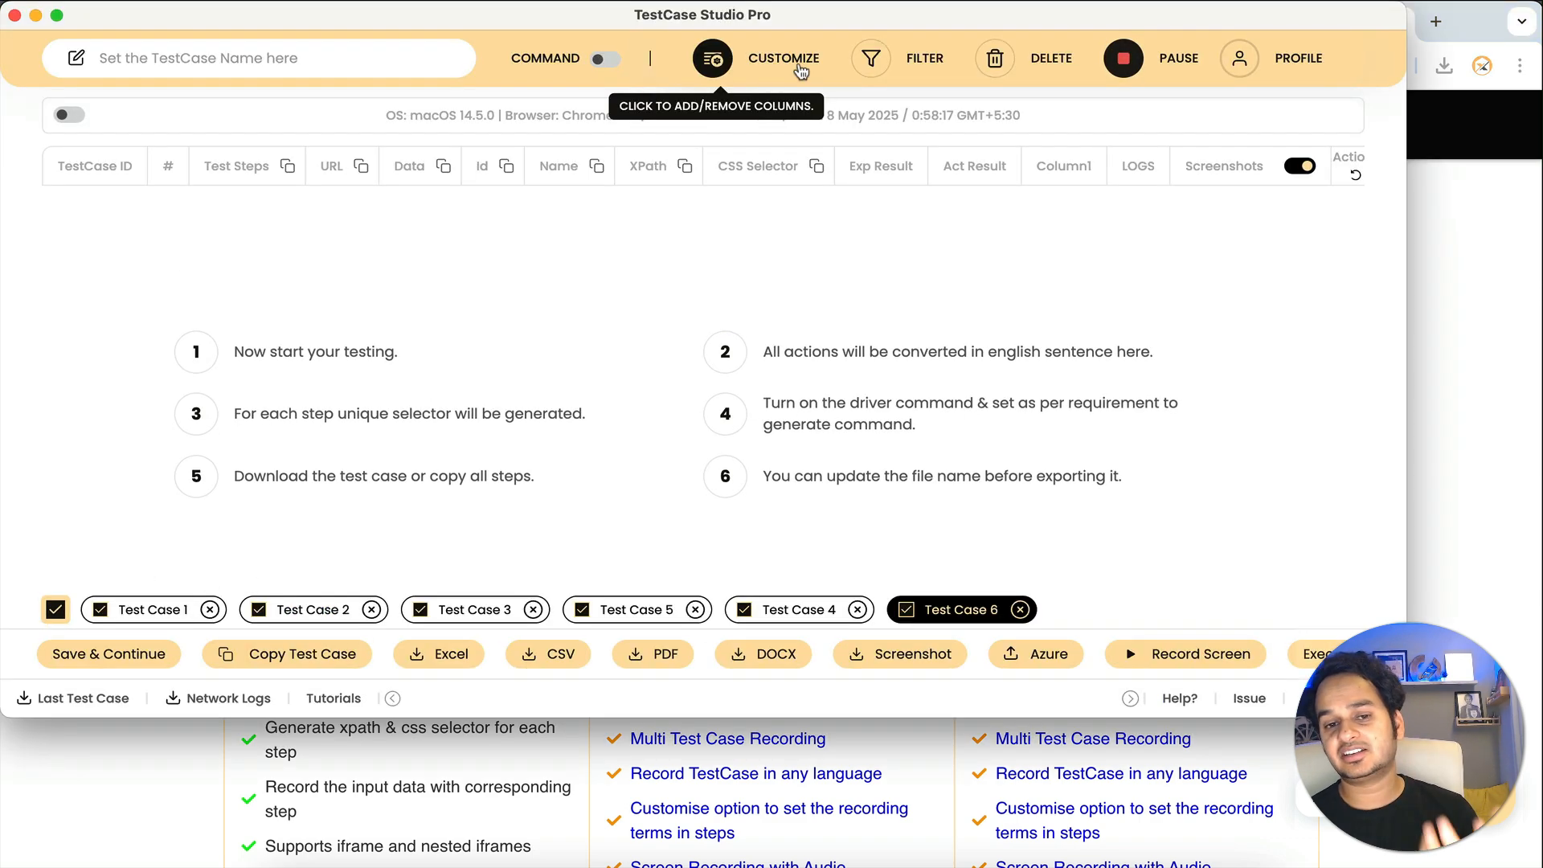
pyautogui.click(13, 16)
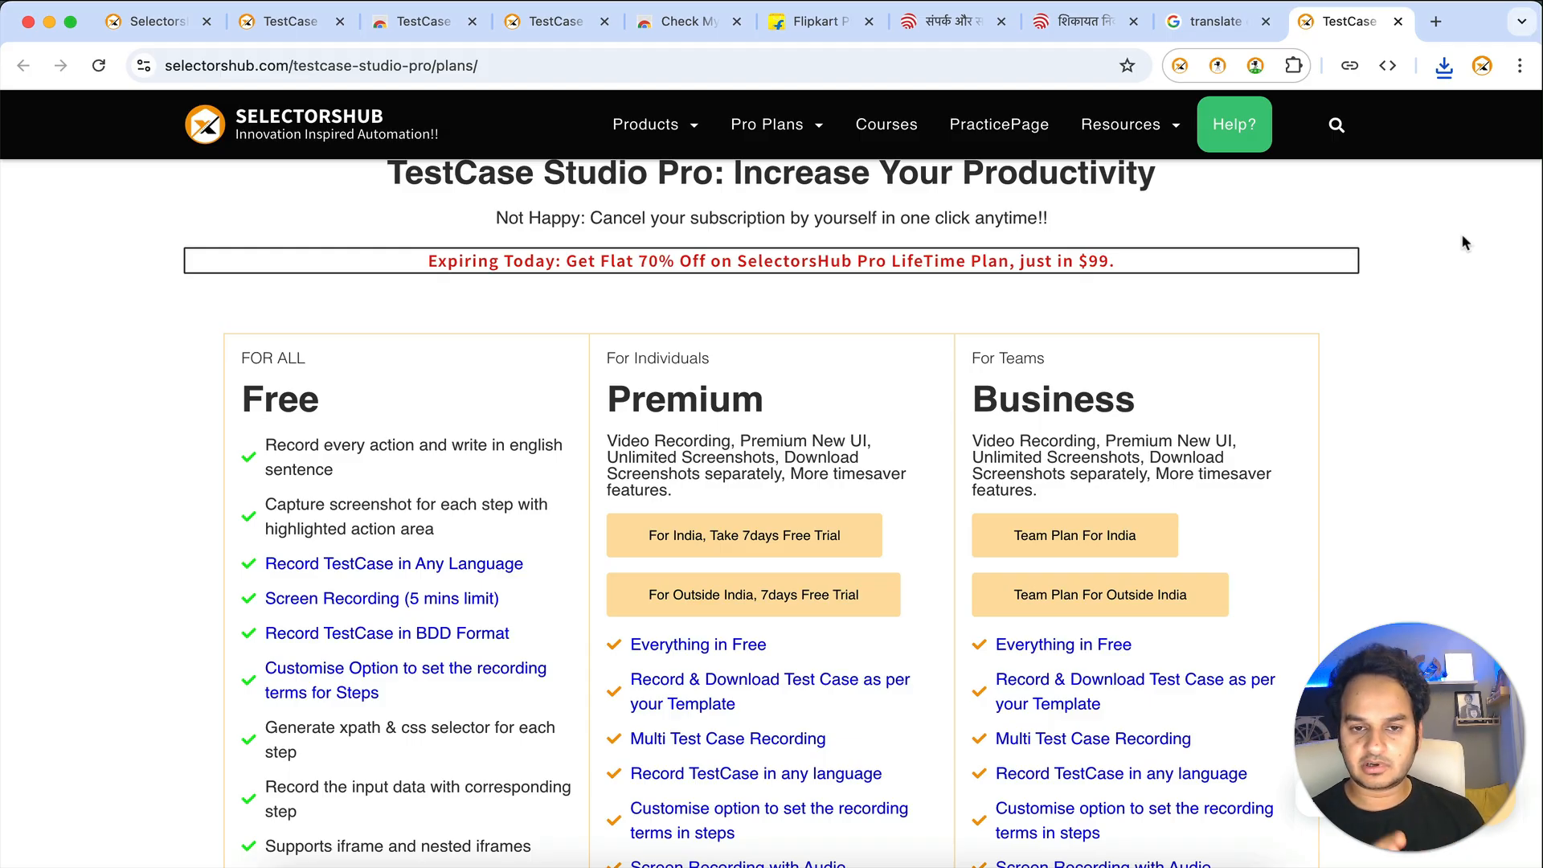
pyautogui.scroll(3, 1444, 359)
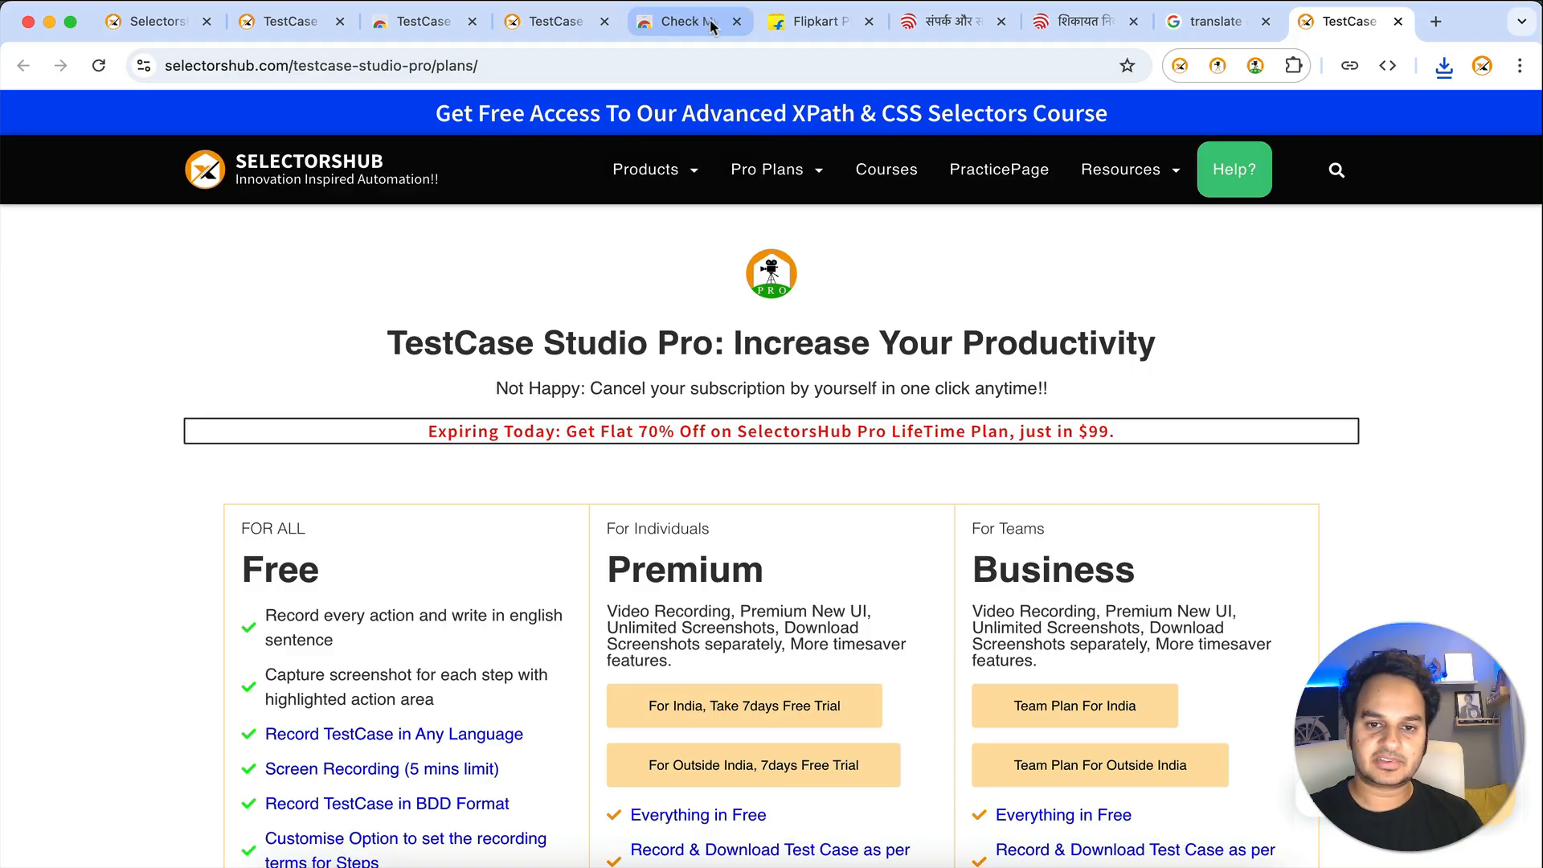
# - Reload the Flipkart tab in DevTools' iPhone 12 Pro device emulation
pyautogui.click(769, 27)
pyautogui.press('super+alt+i')
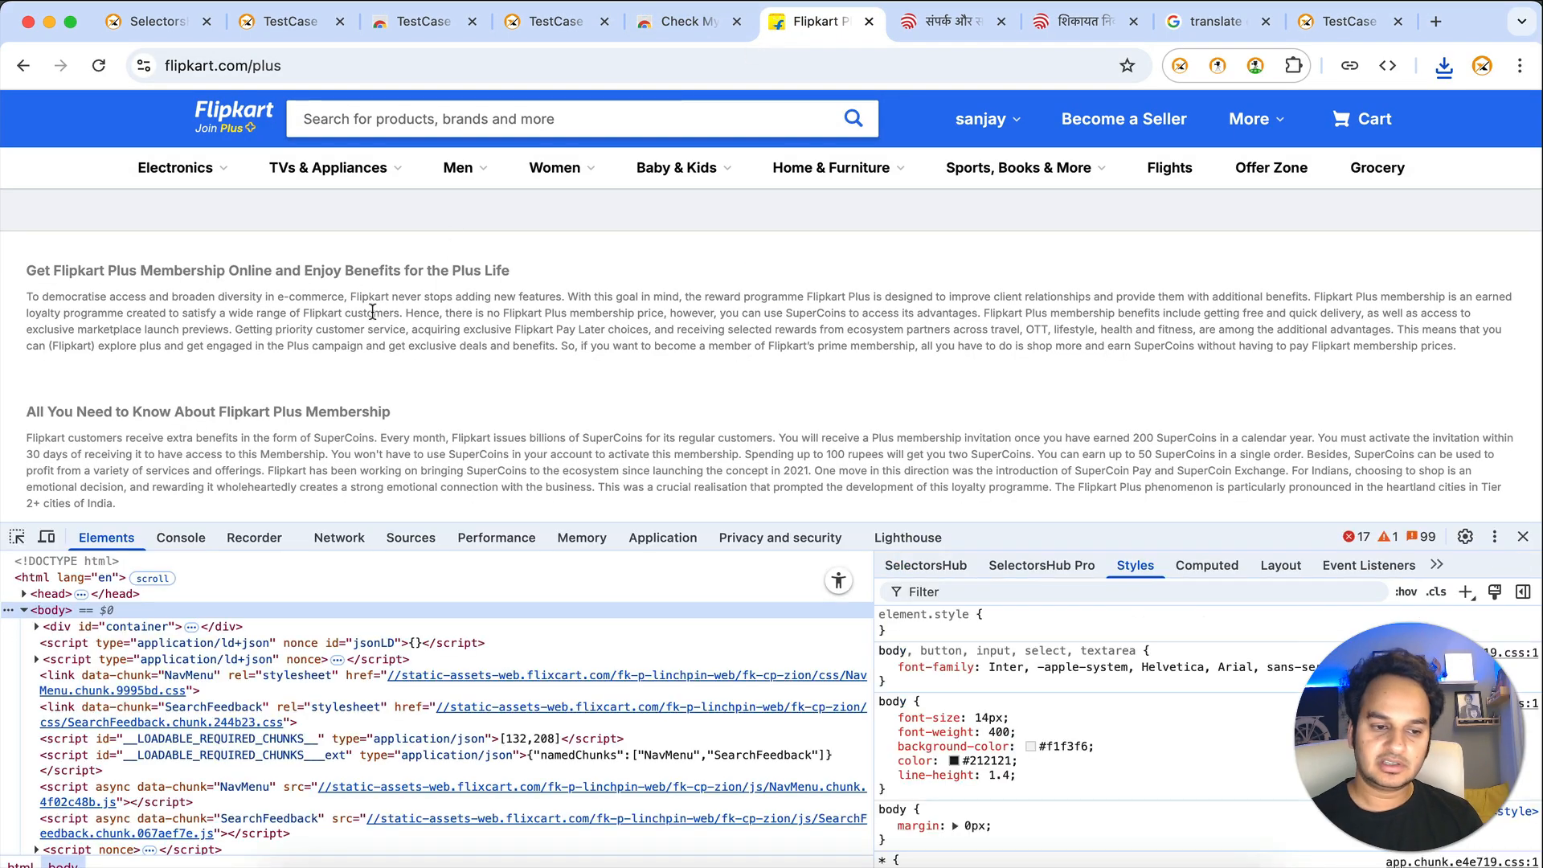
pyautogui.press('super+shift+m')
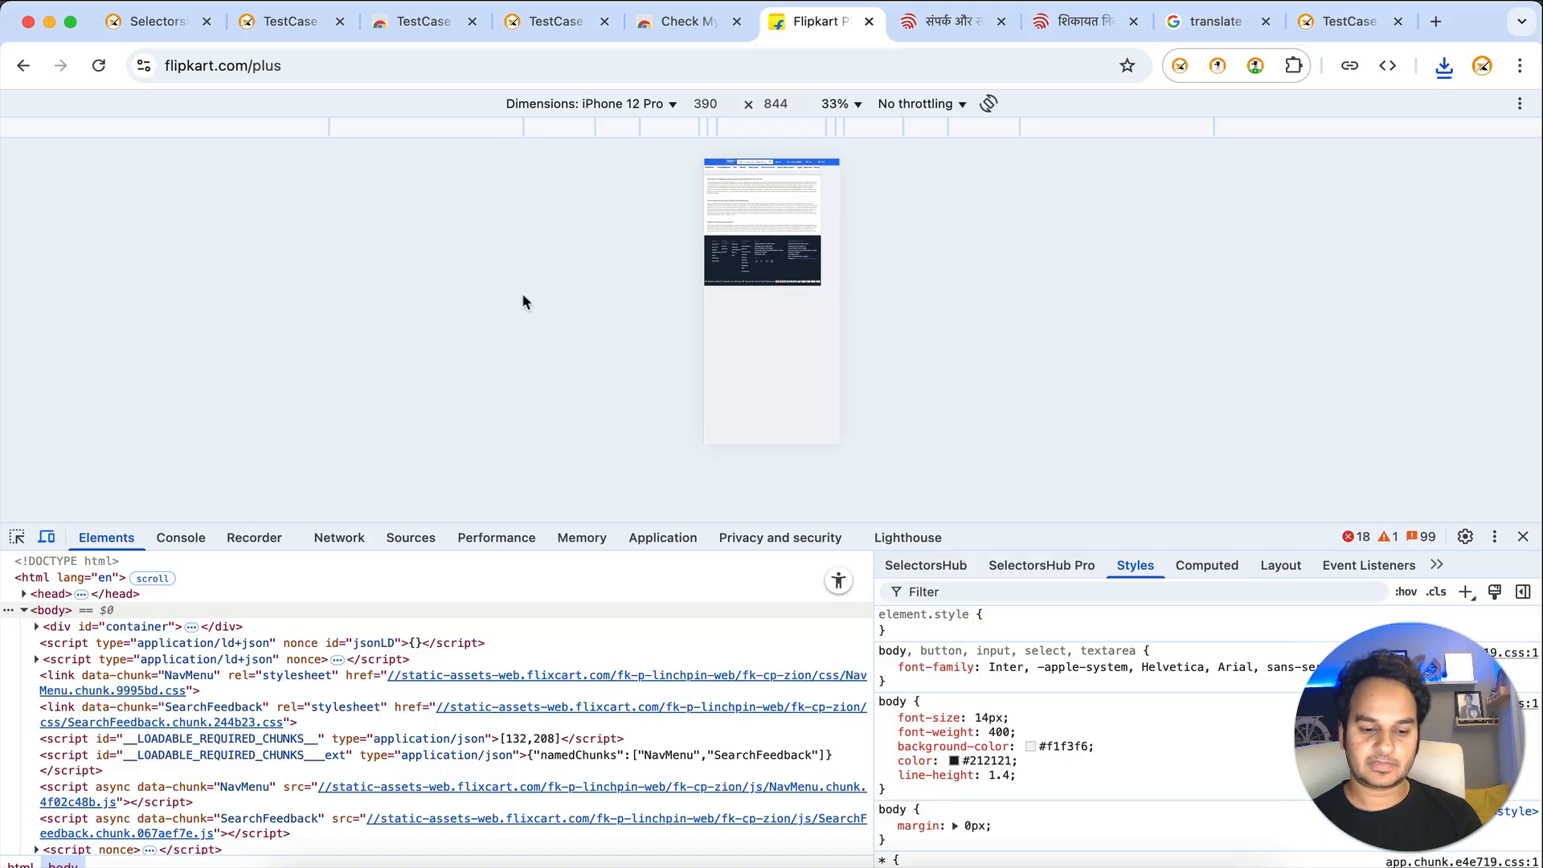
pyautogui.press('super+r')
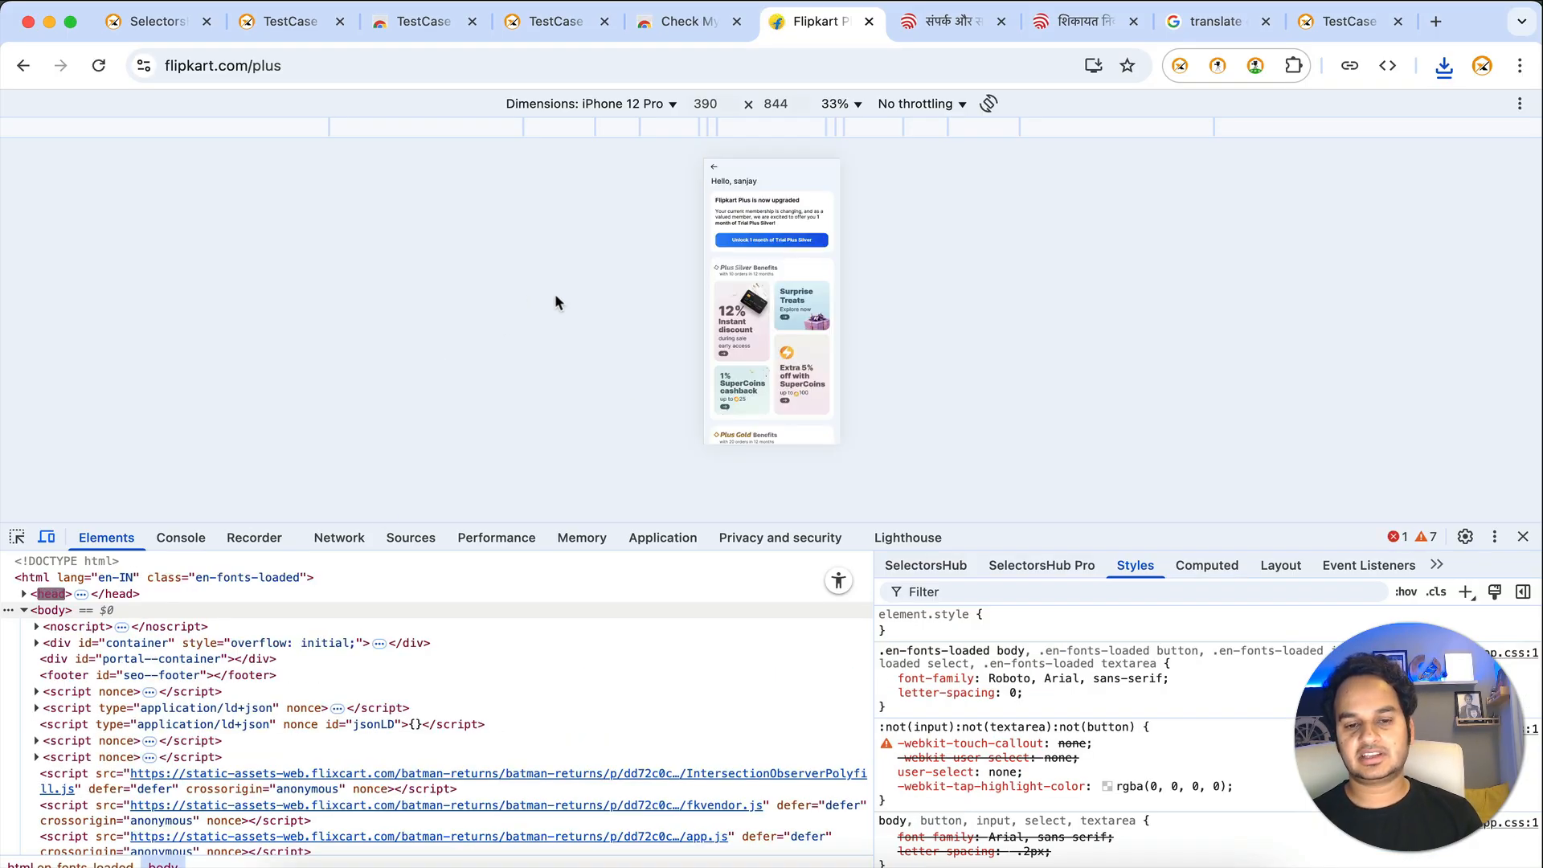
# - Return to the iphone search results and close DevTools for the desktop layout
pyautogui.click(717, 170)
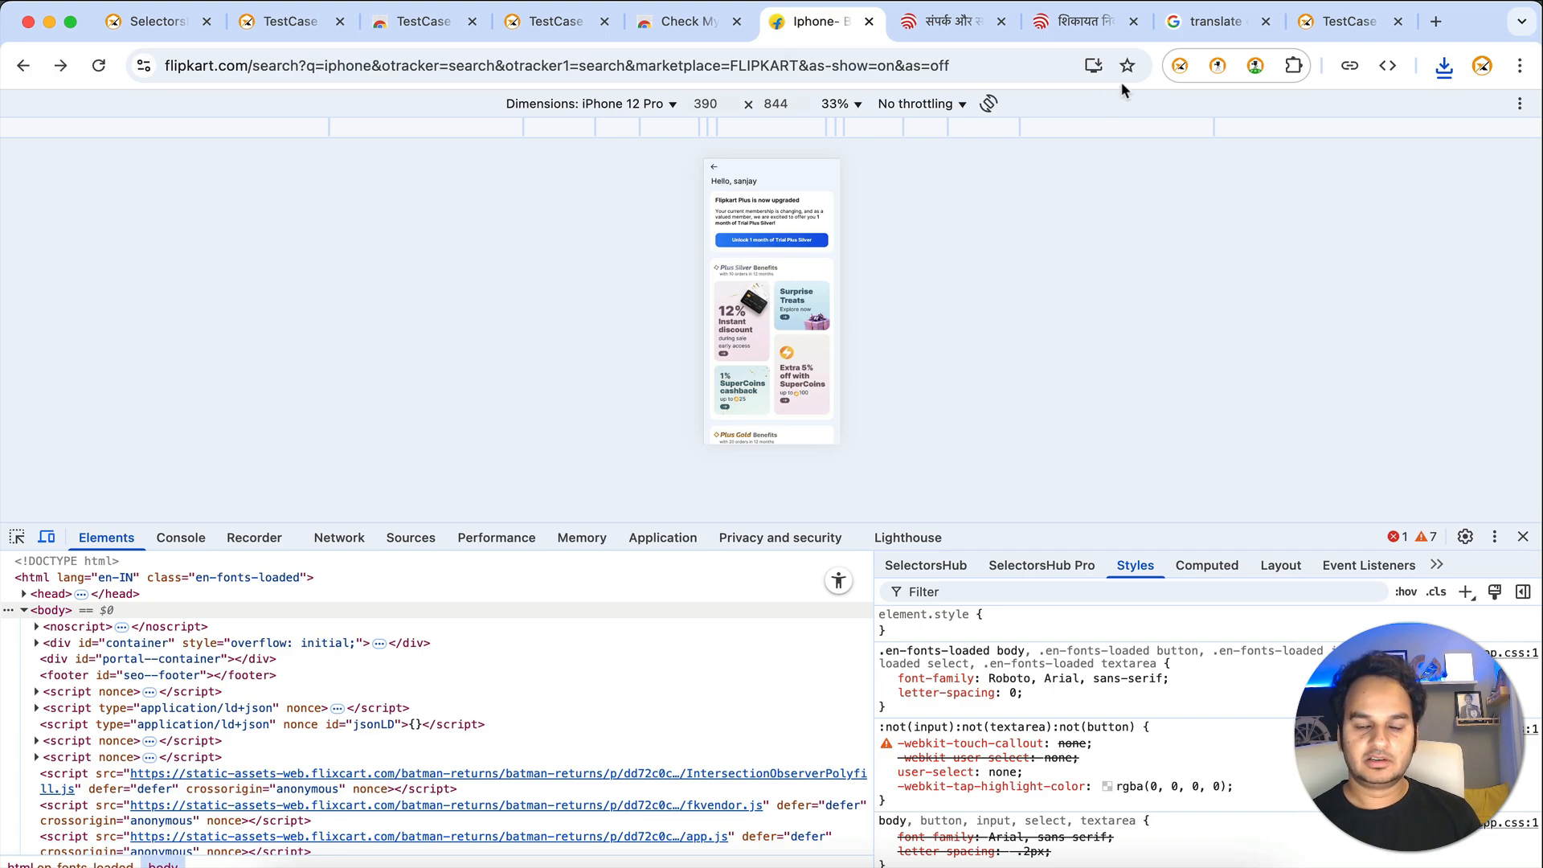
pyautogui.click(1523, 537)
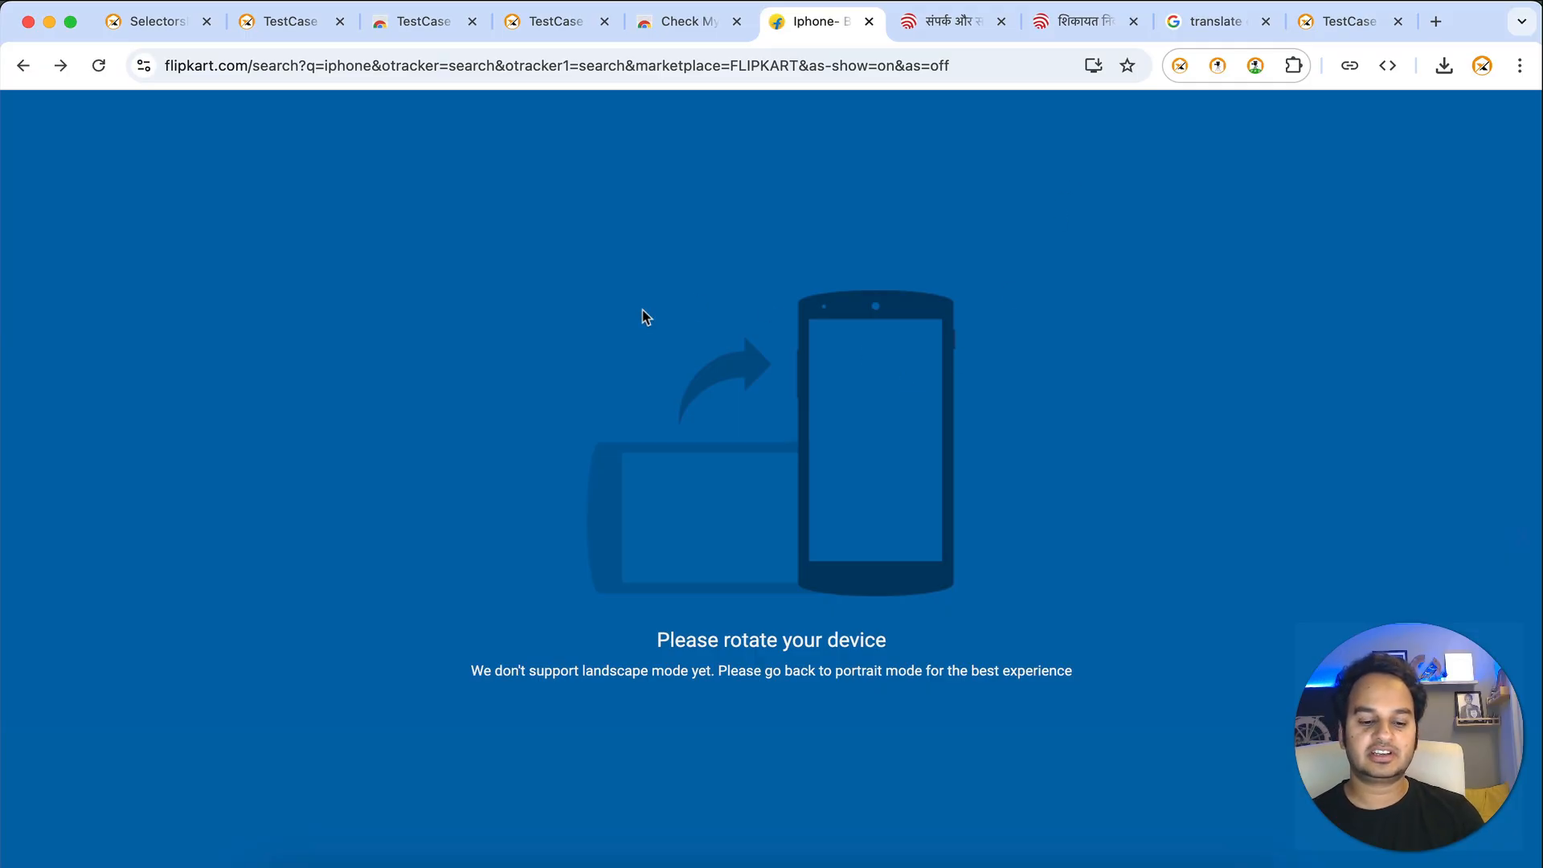
pyautogui.press('super+r')
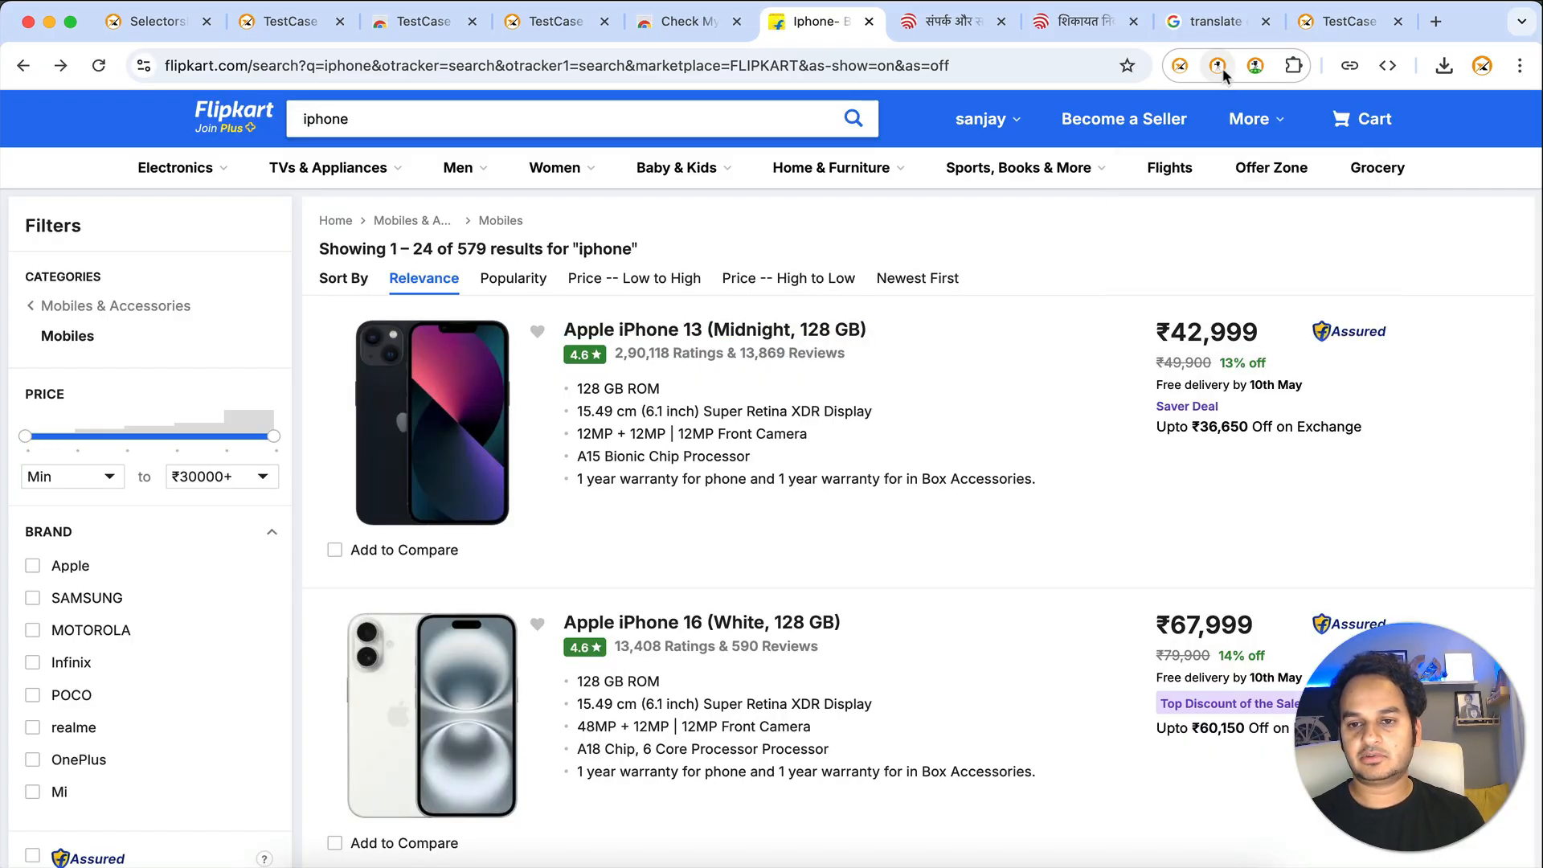
# - Open the TestCase Studio extension's management details page
pyautogui.rightClick(1220, 71)
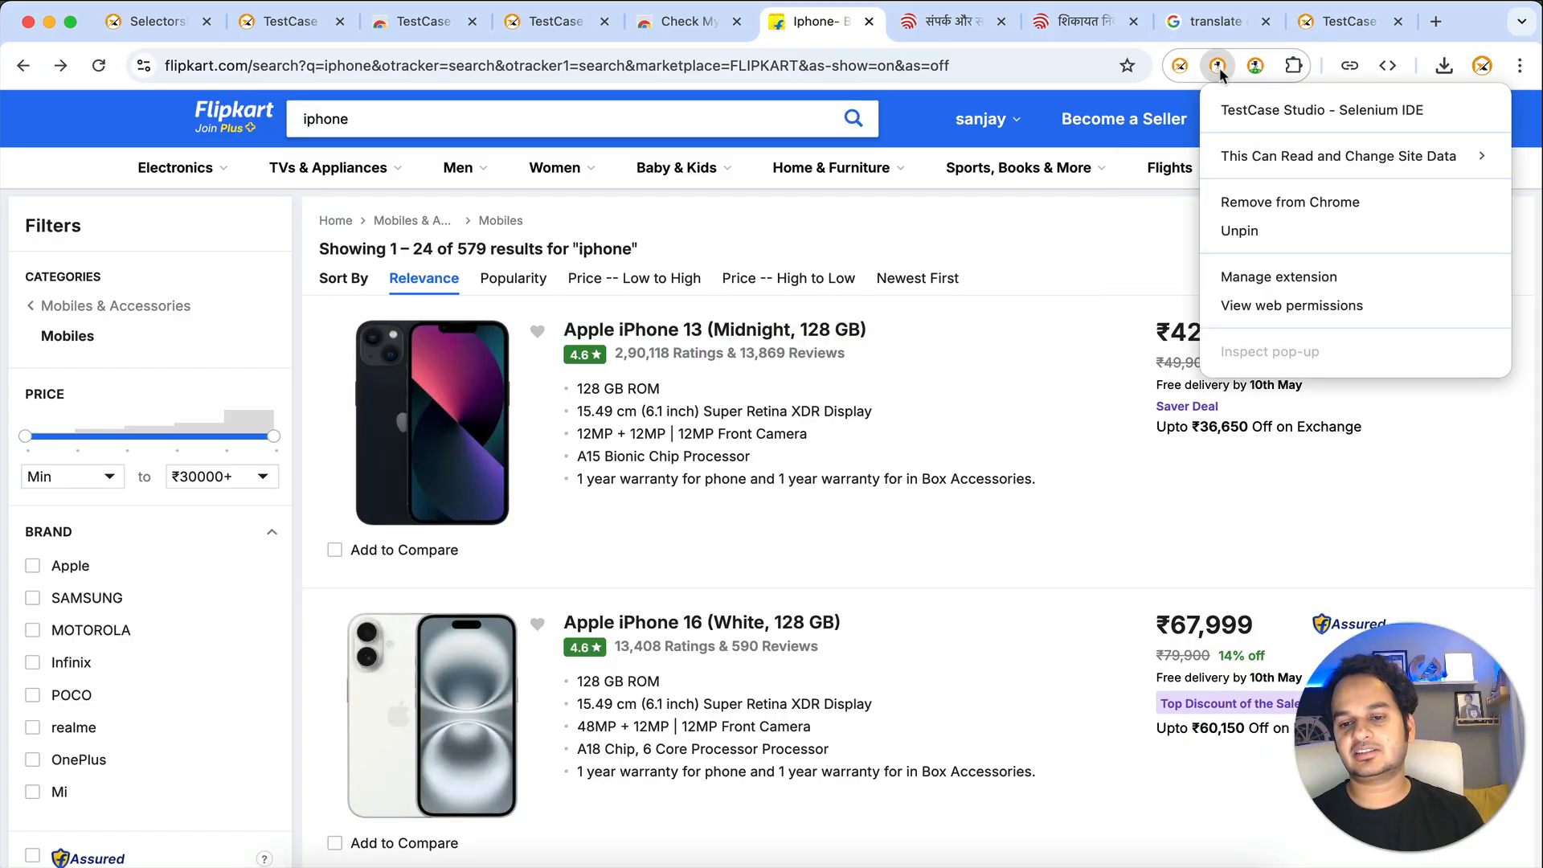
pyautogui.click(1235, 276)
pyautogui.scroll(-6, 677, 492)
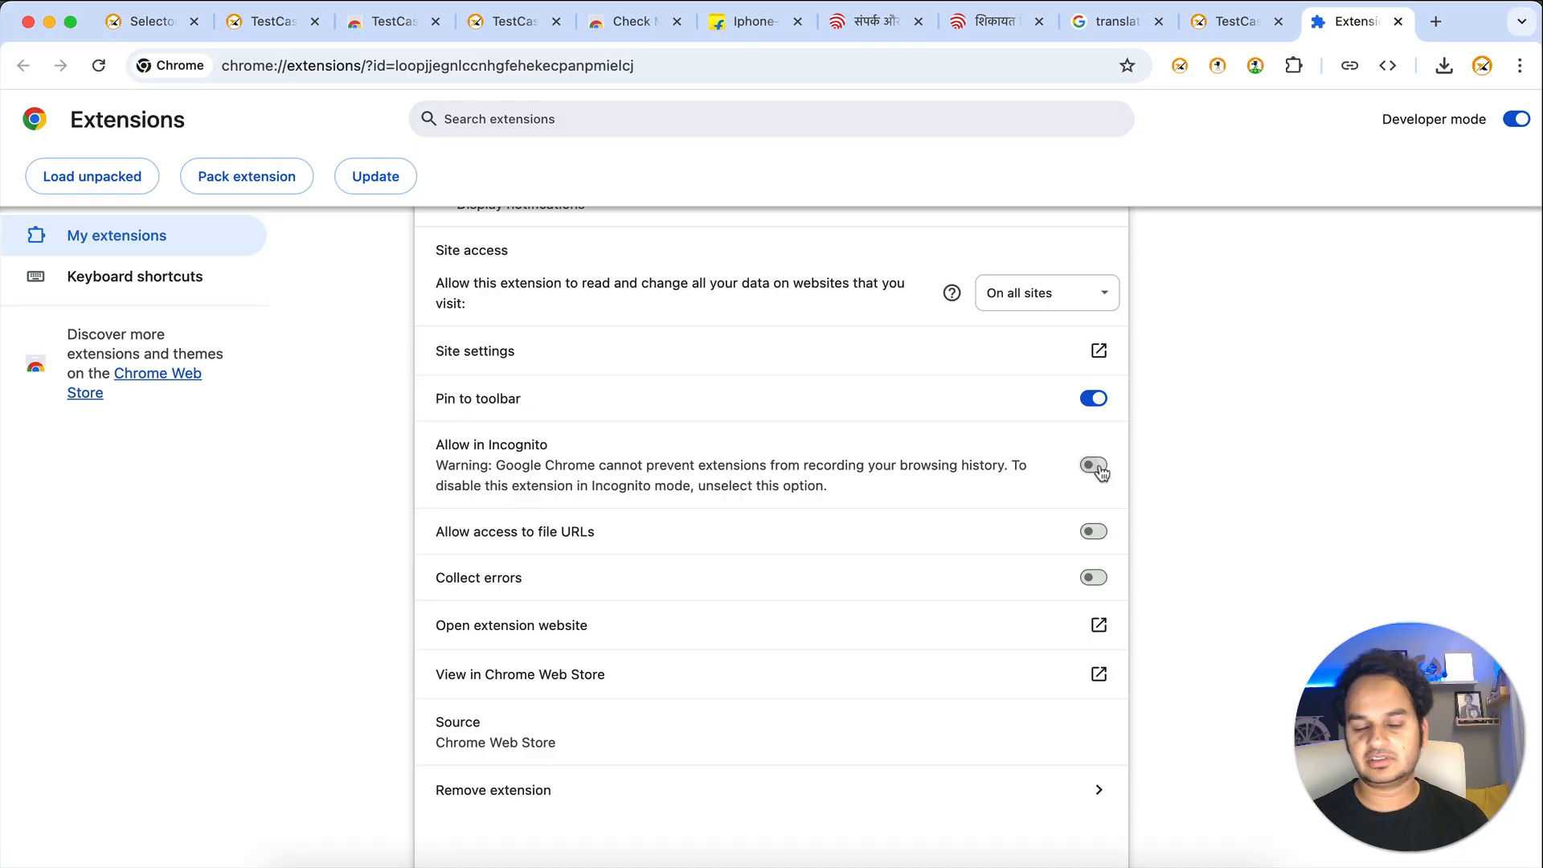
pyautogui.press('super+shift+n')
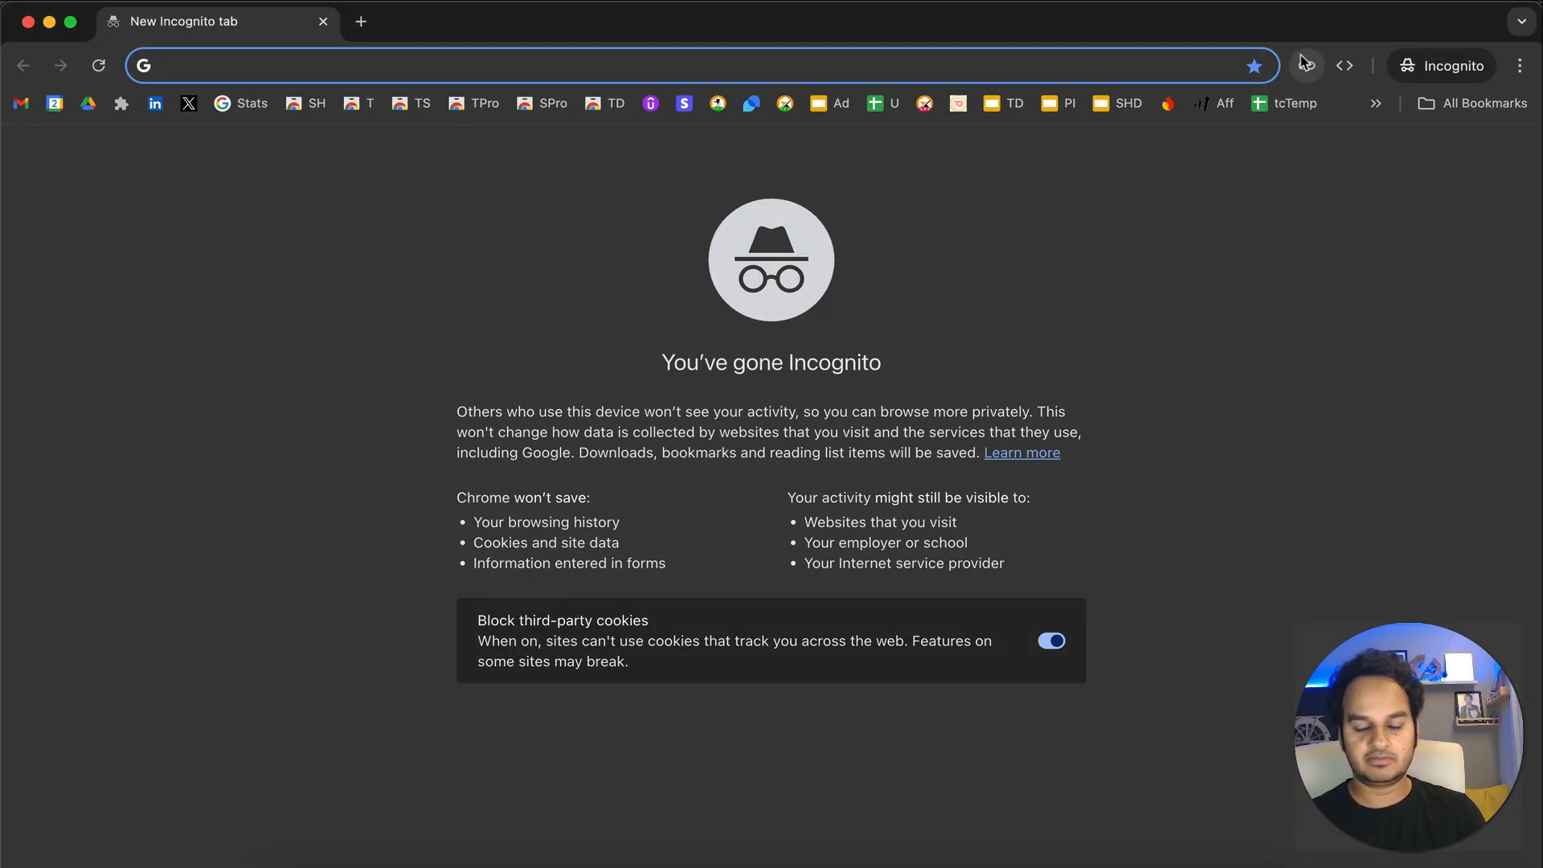
pyautogui.press('super+w')
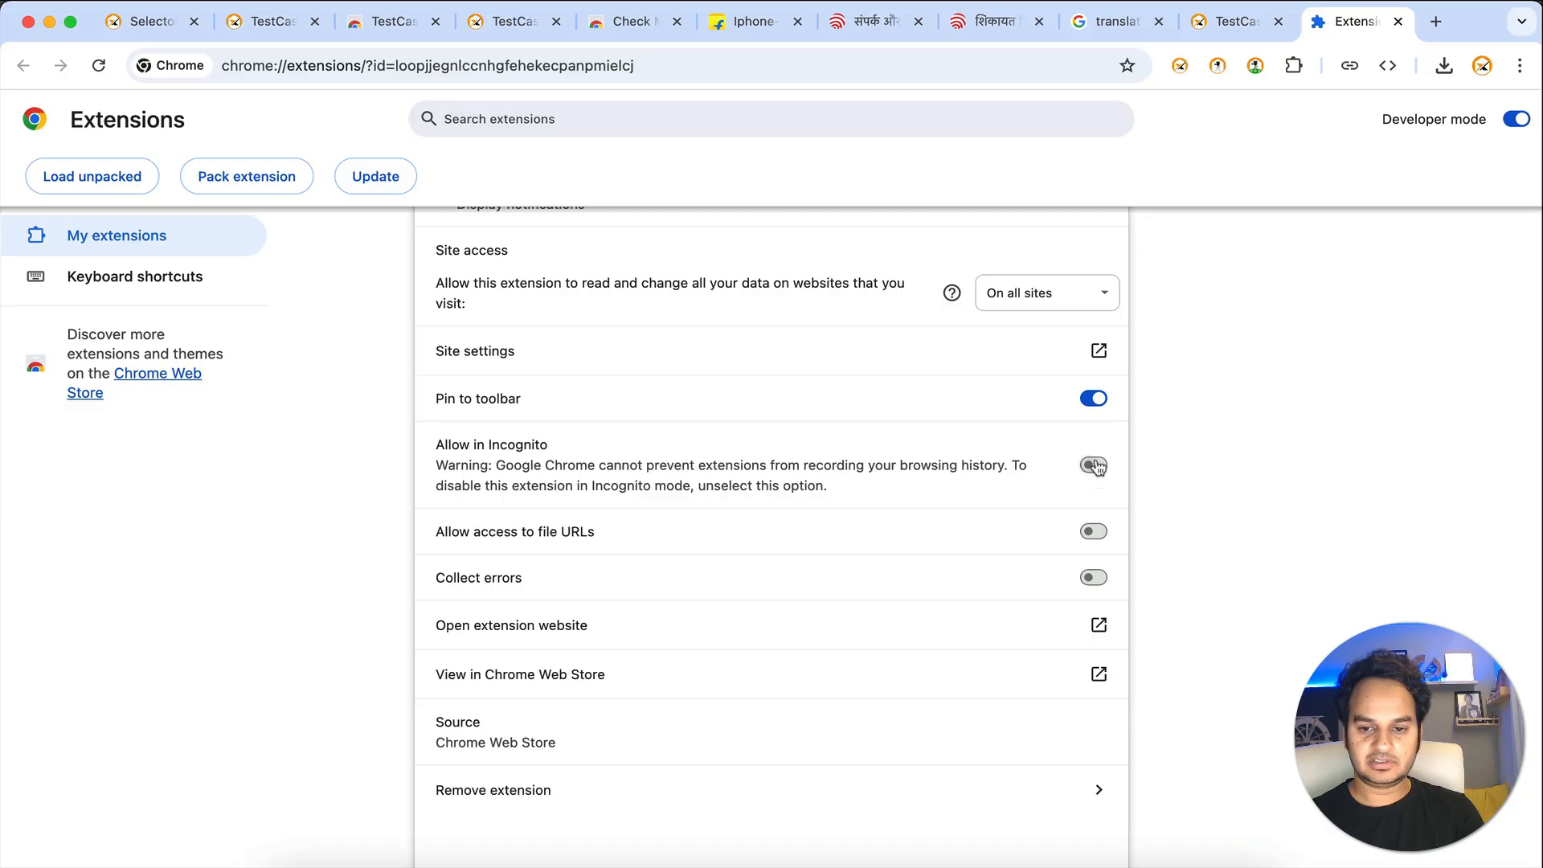
# - Turn on Allow in Incognito and Allow access to file URLs for the extension
pyautogui.click(1095, 467)
pyautogui.press('super+shift+n')
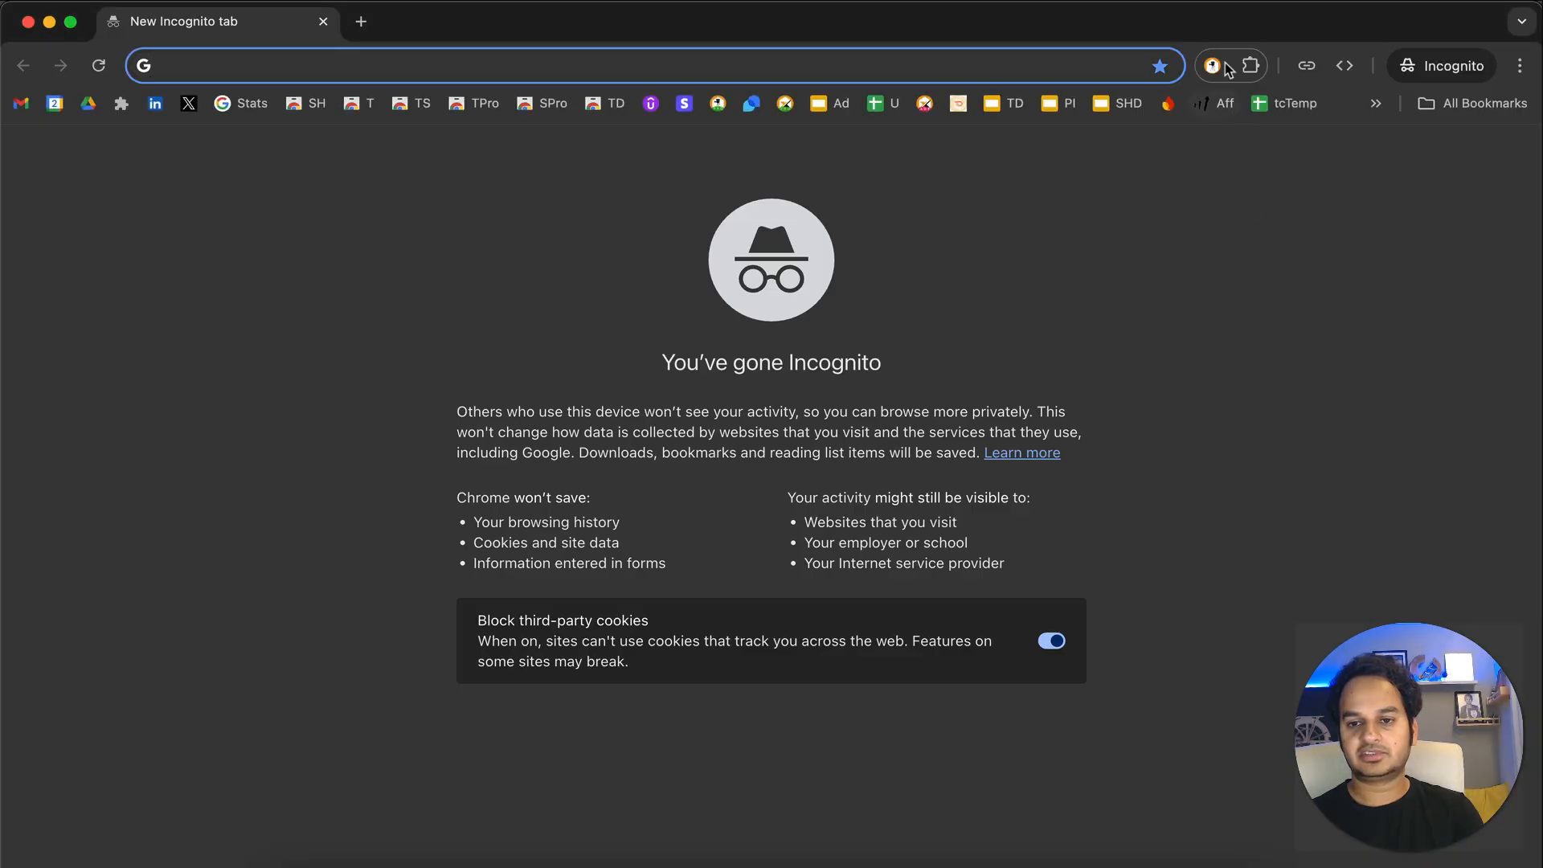
pyautogui.press('super+w')
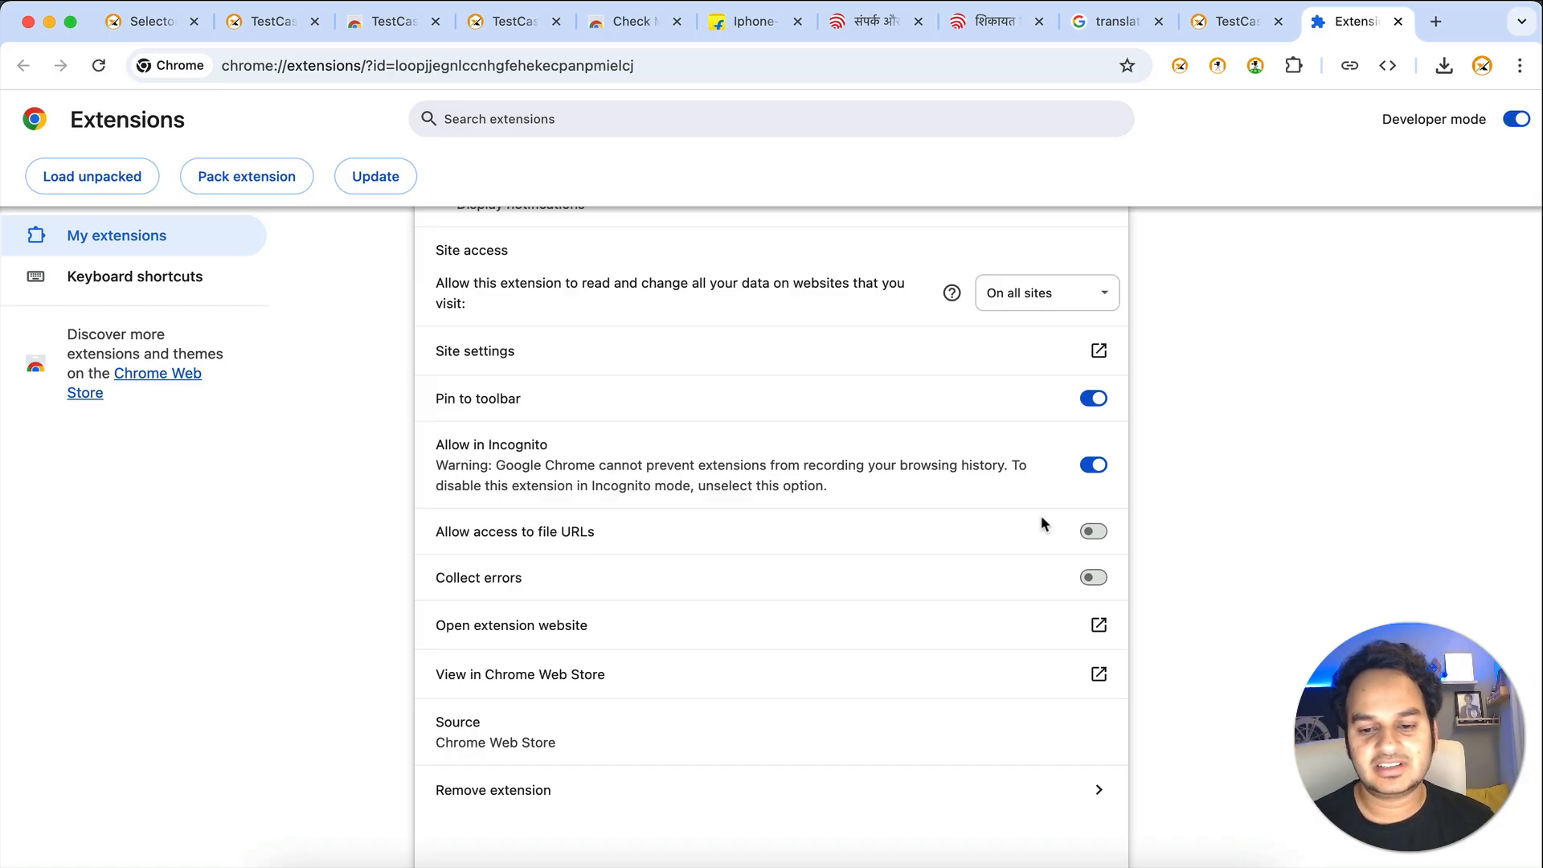
pyautogui.click(1097, 537)
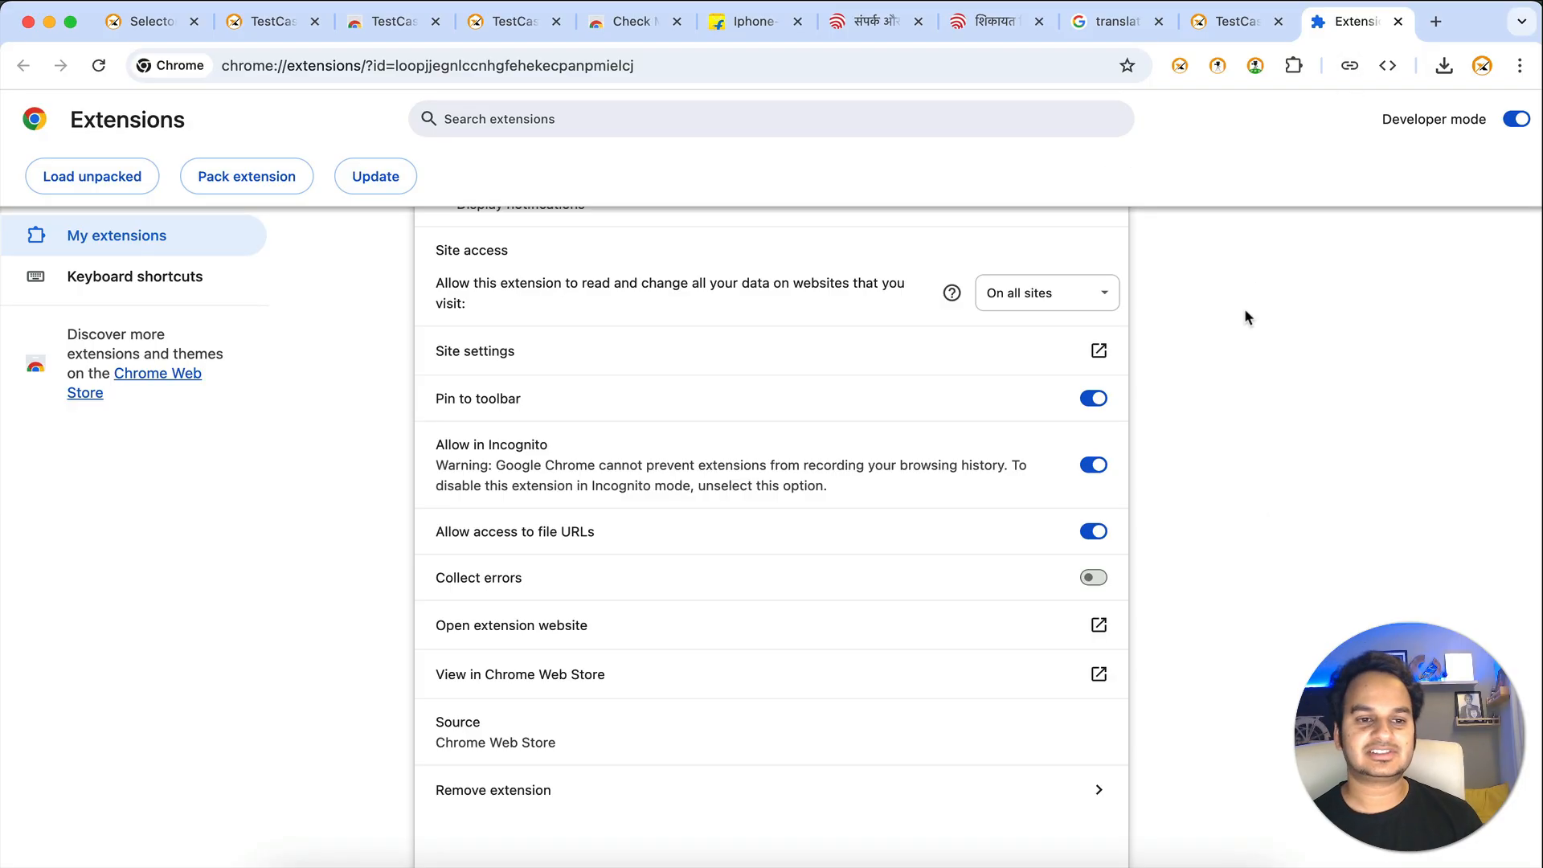
pyautogui.scroll(5, 1244, 318)
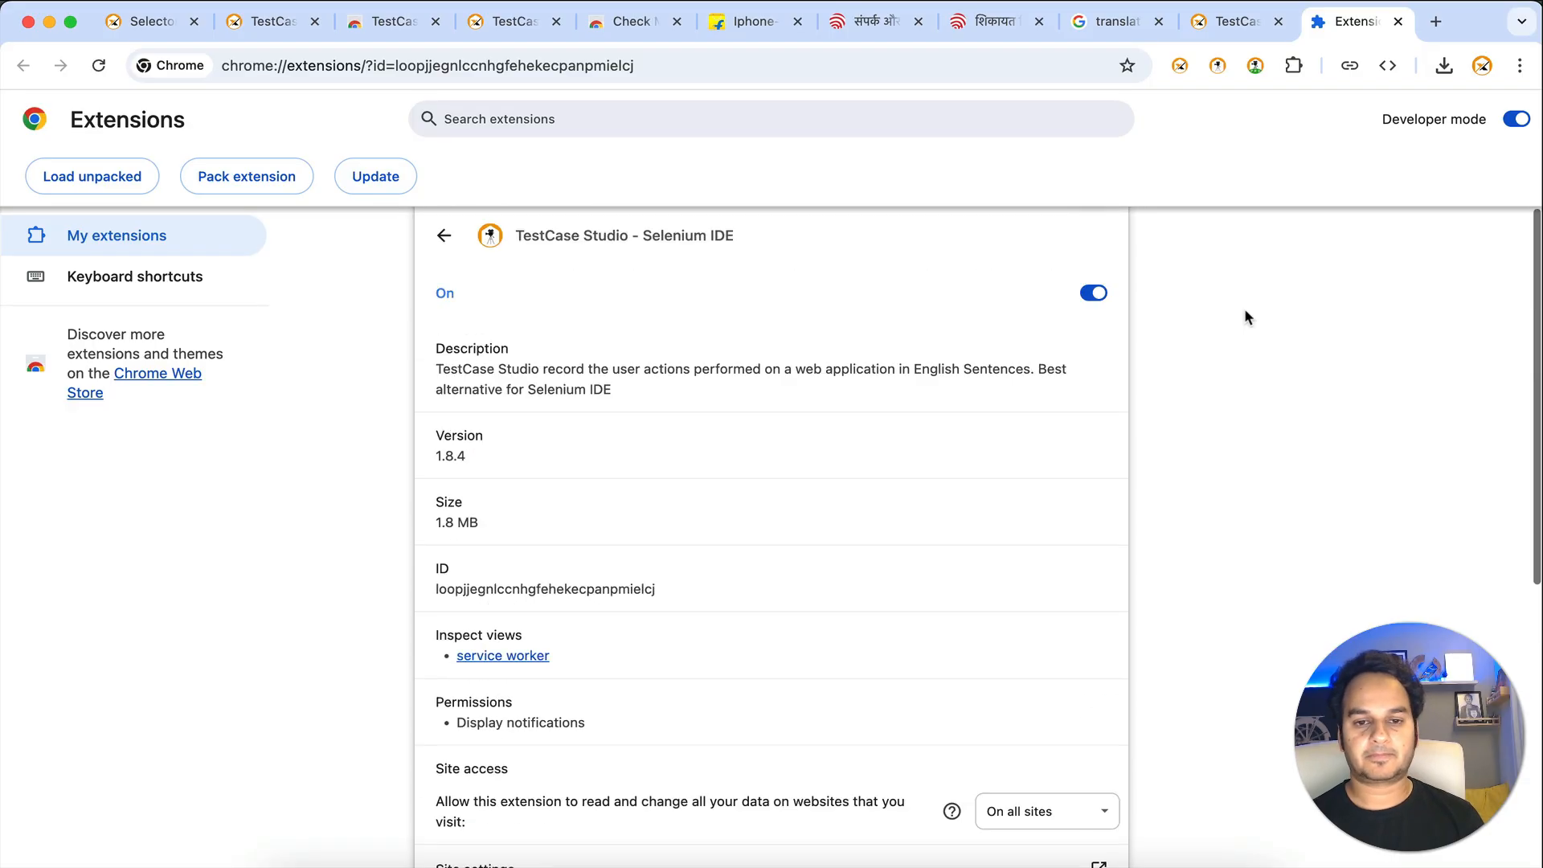
pyautogui.click(1227, 24)
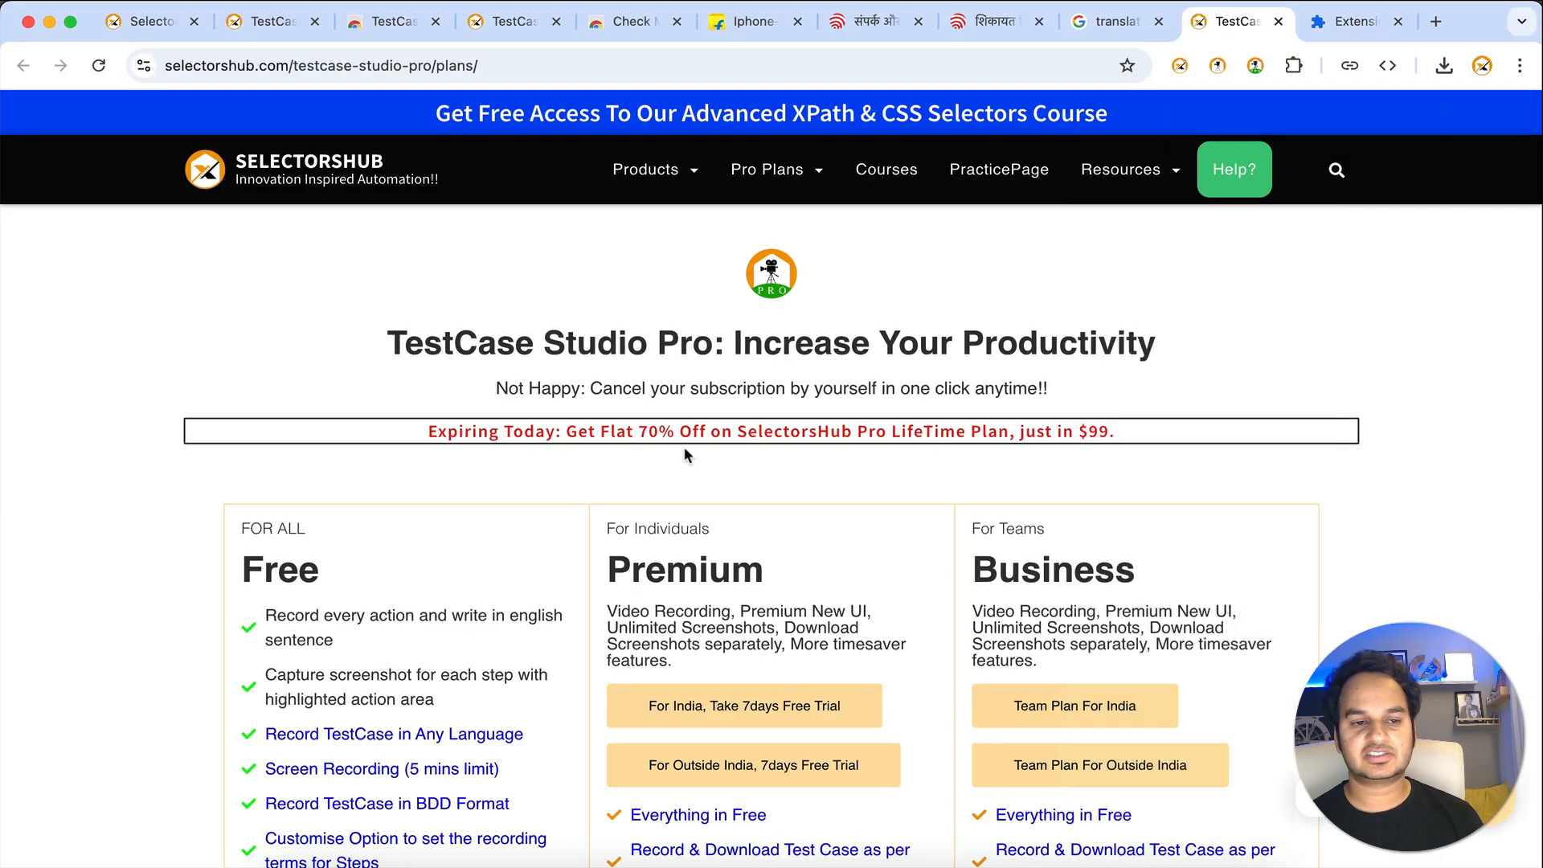
# - Browse the testcase-studio product page, then open and close the TestCase Studio recorder
pyautogui.click(251, 24)
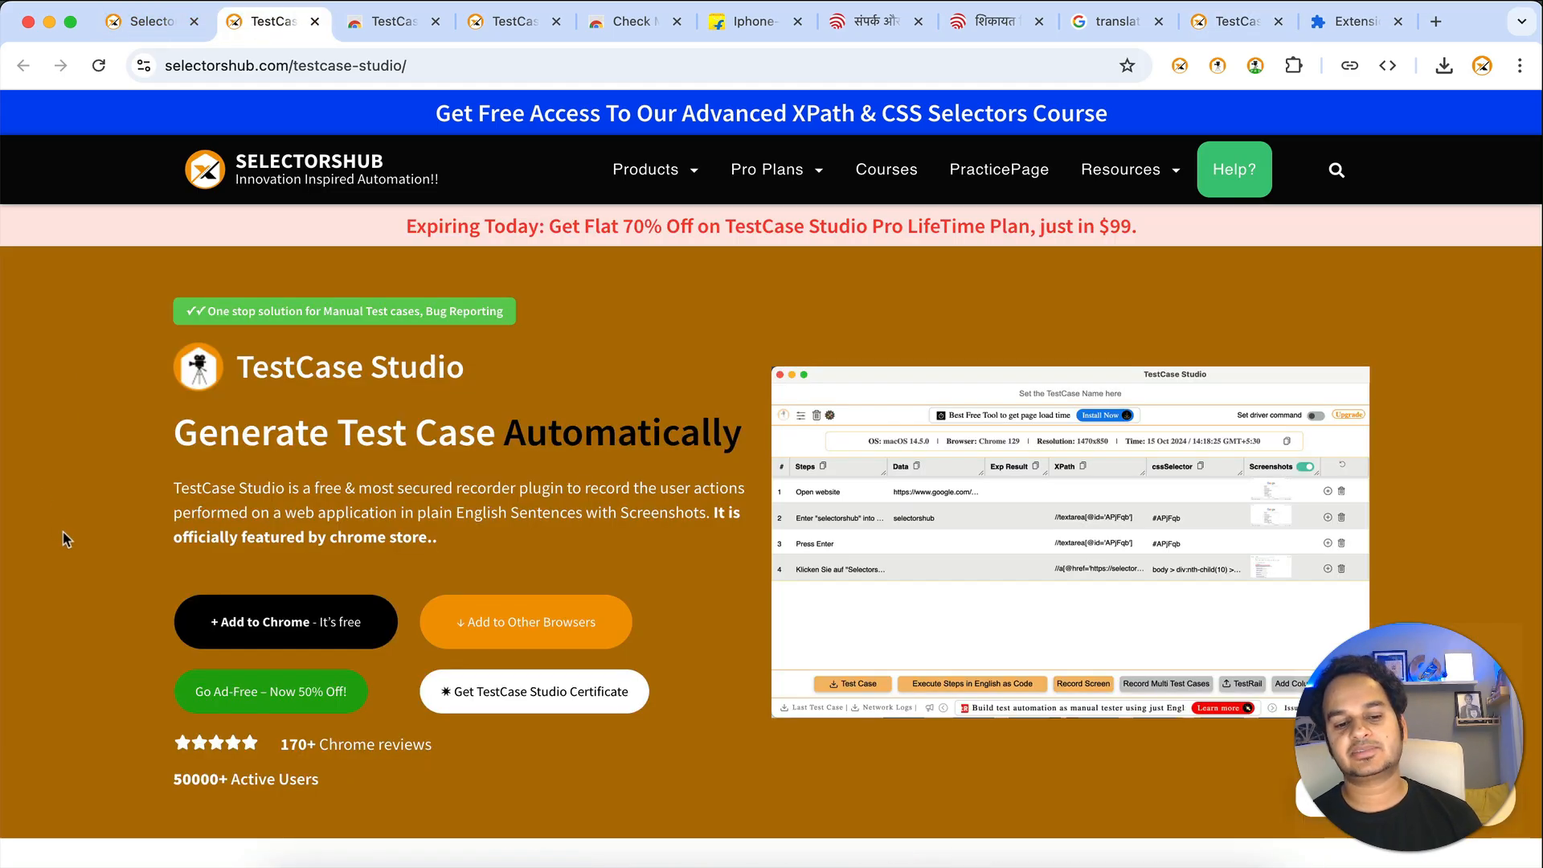
pyautogui.scroll(-15, 66, 539)
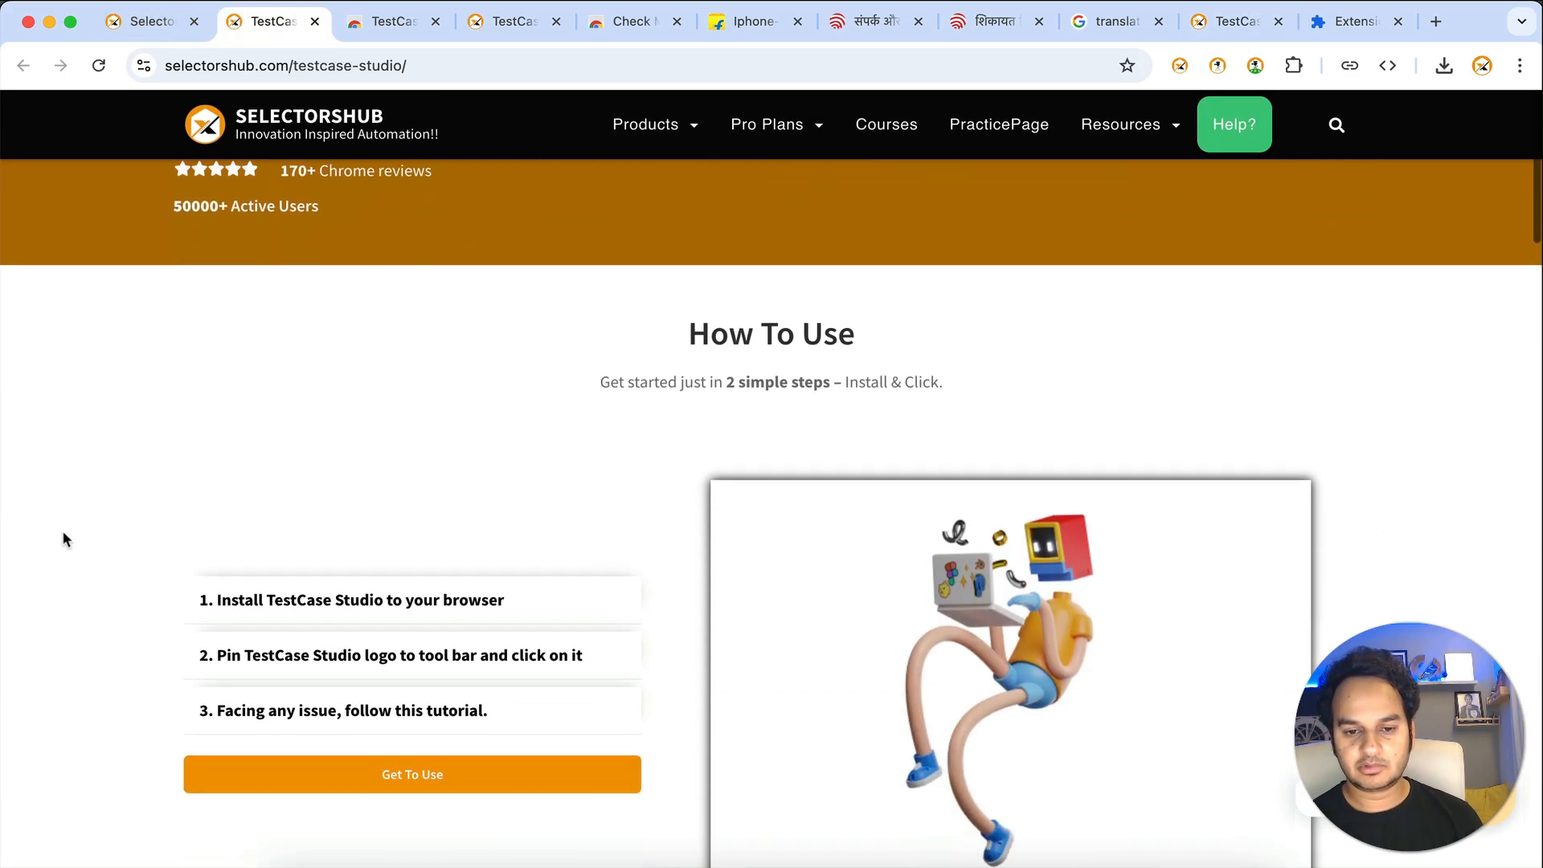
pyautogui.scroll(-20, 64, 539)
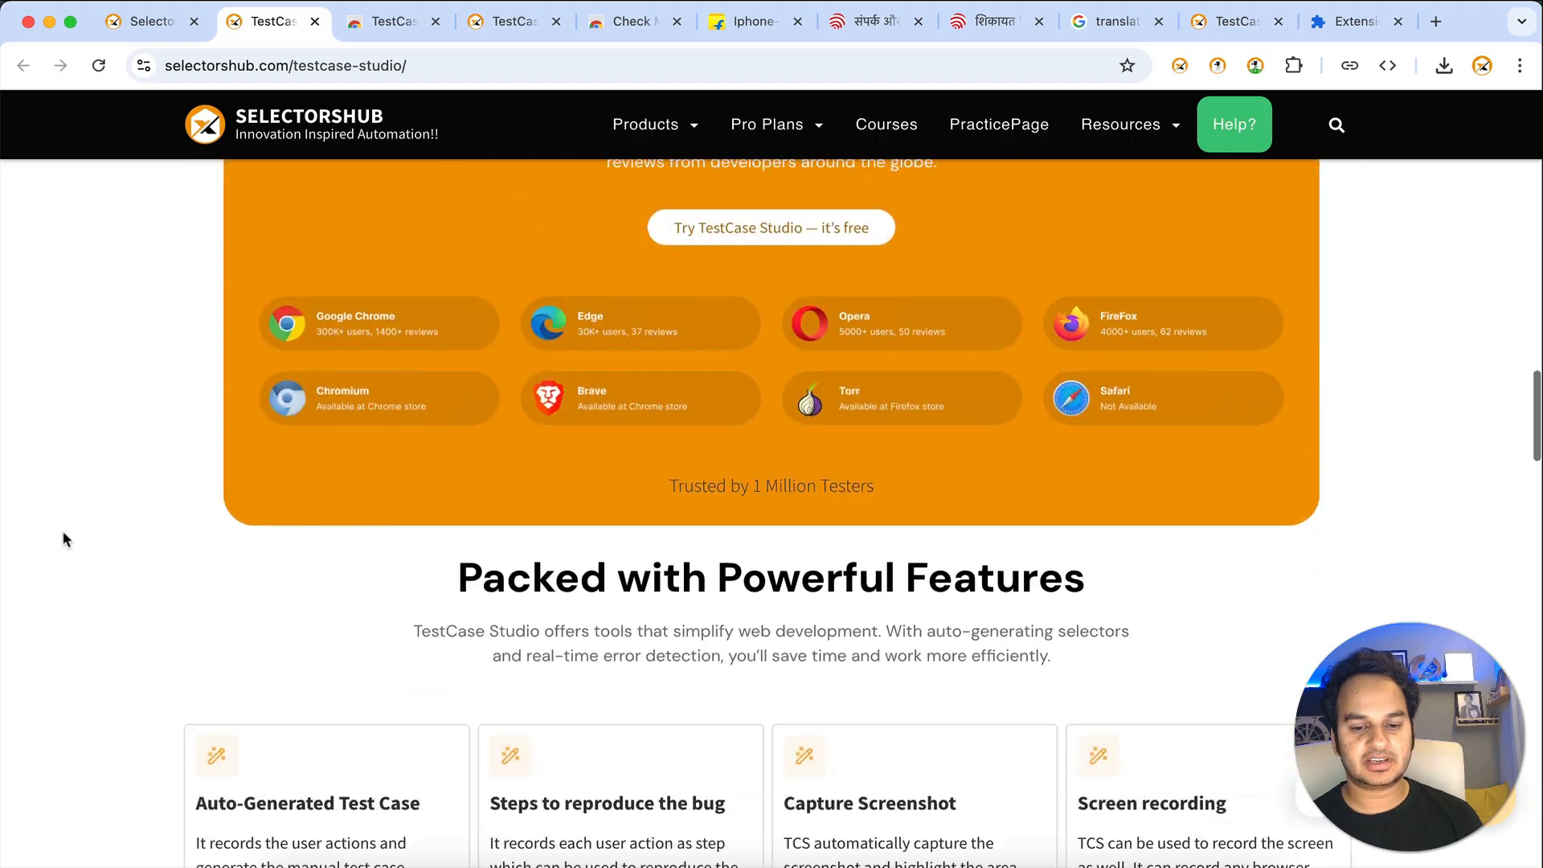
pyautogui.scroll(-20, 66, 538)
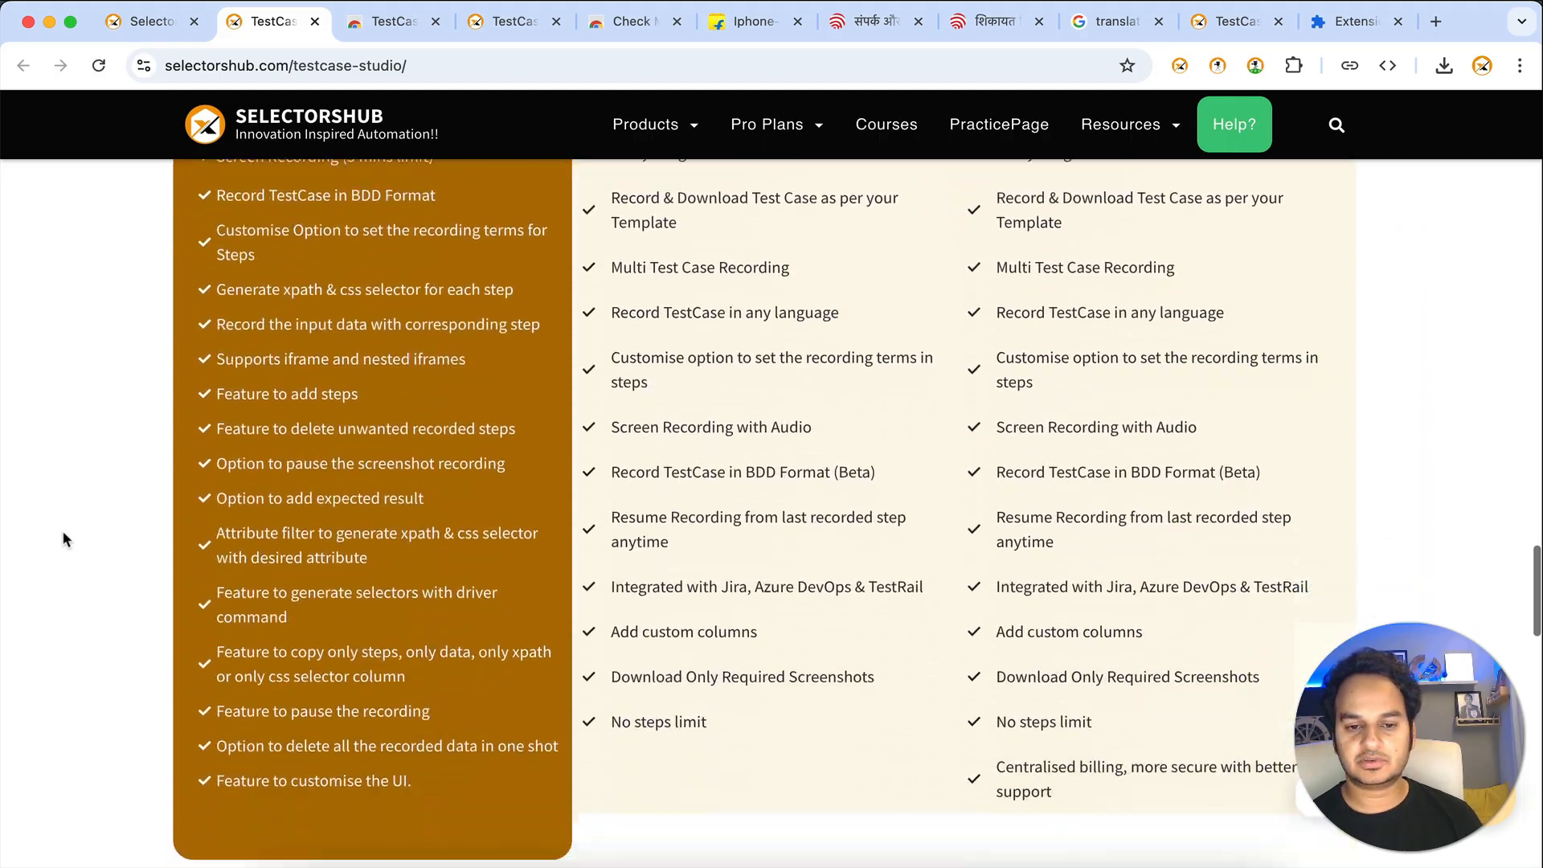
pyautogui.scroll(-6, 66, 538)
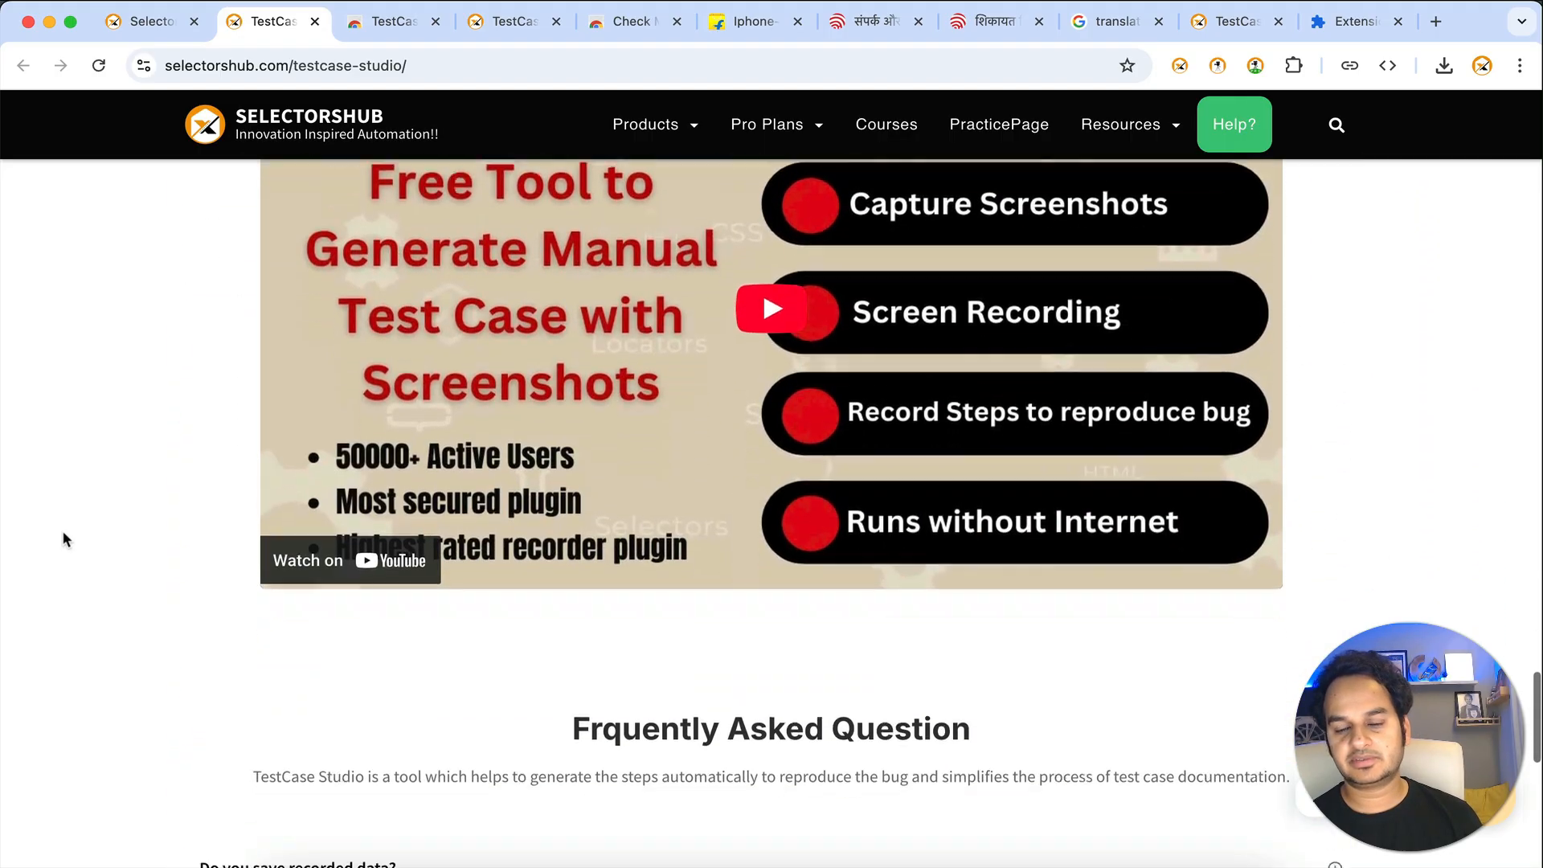
pyautogui.scroll(20, 66, 539)
pyautogui.scroll(15, 64, 534)
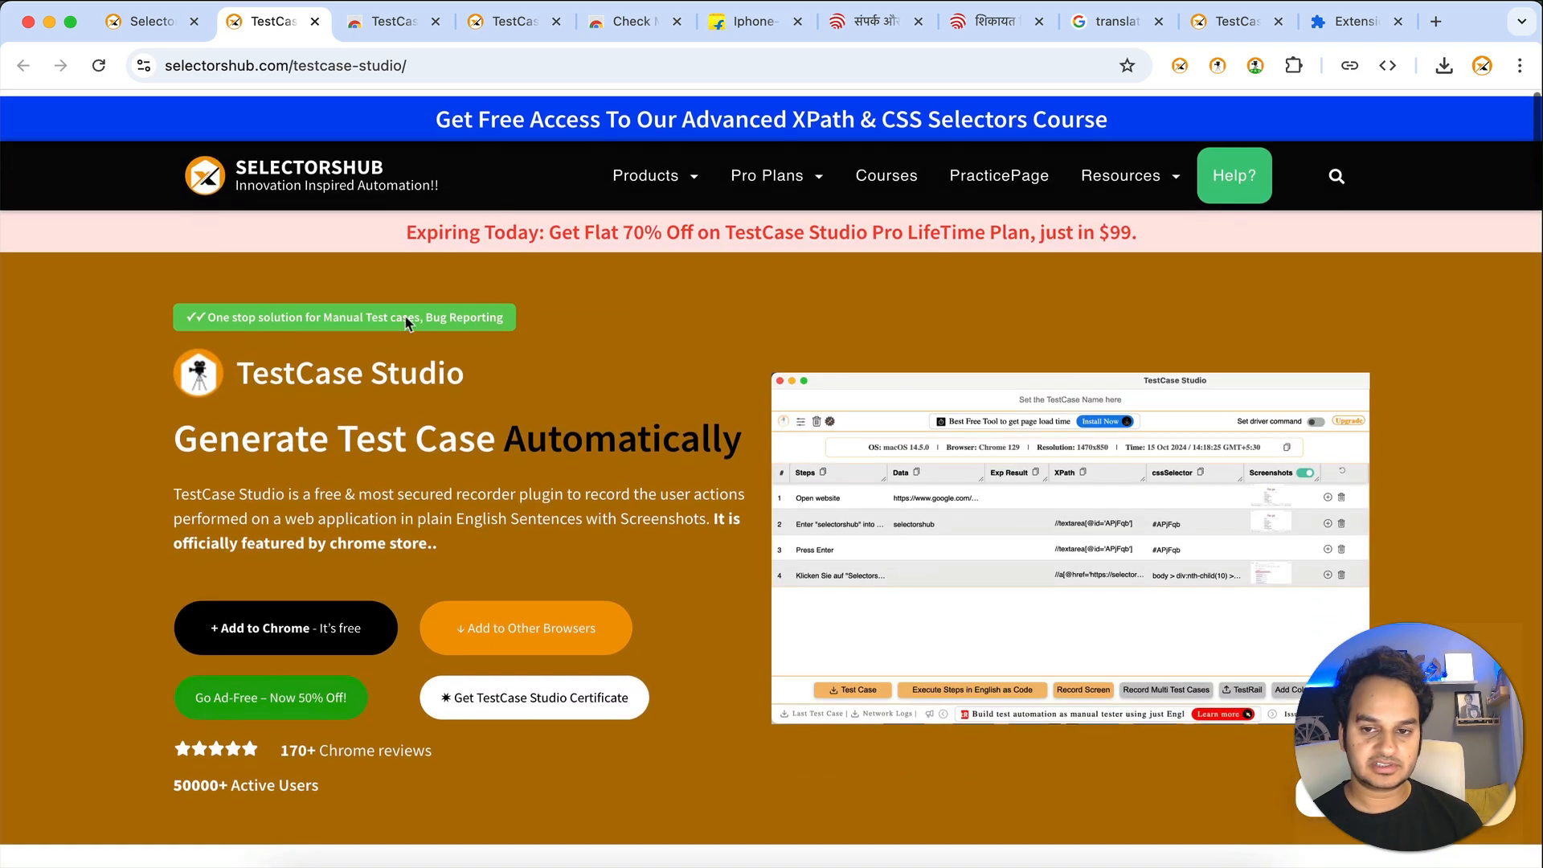
pyautogui.click(1218, 65)
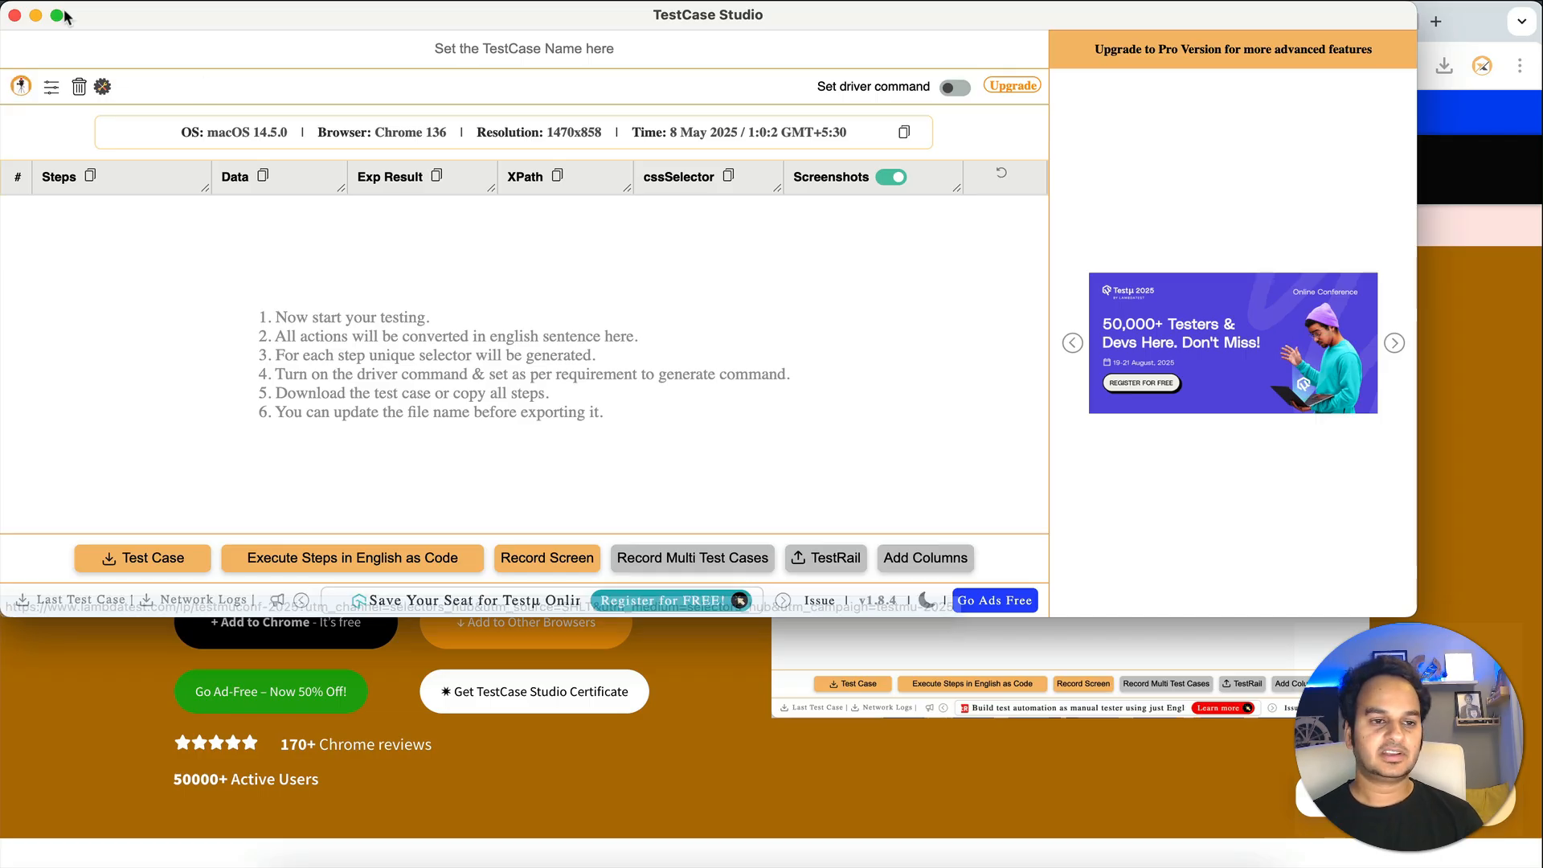
pyautogui.click(15, 14)
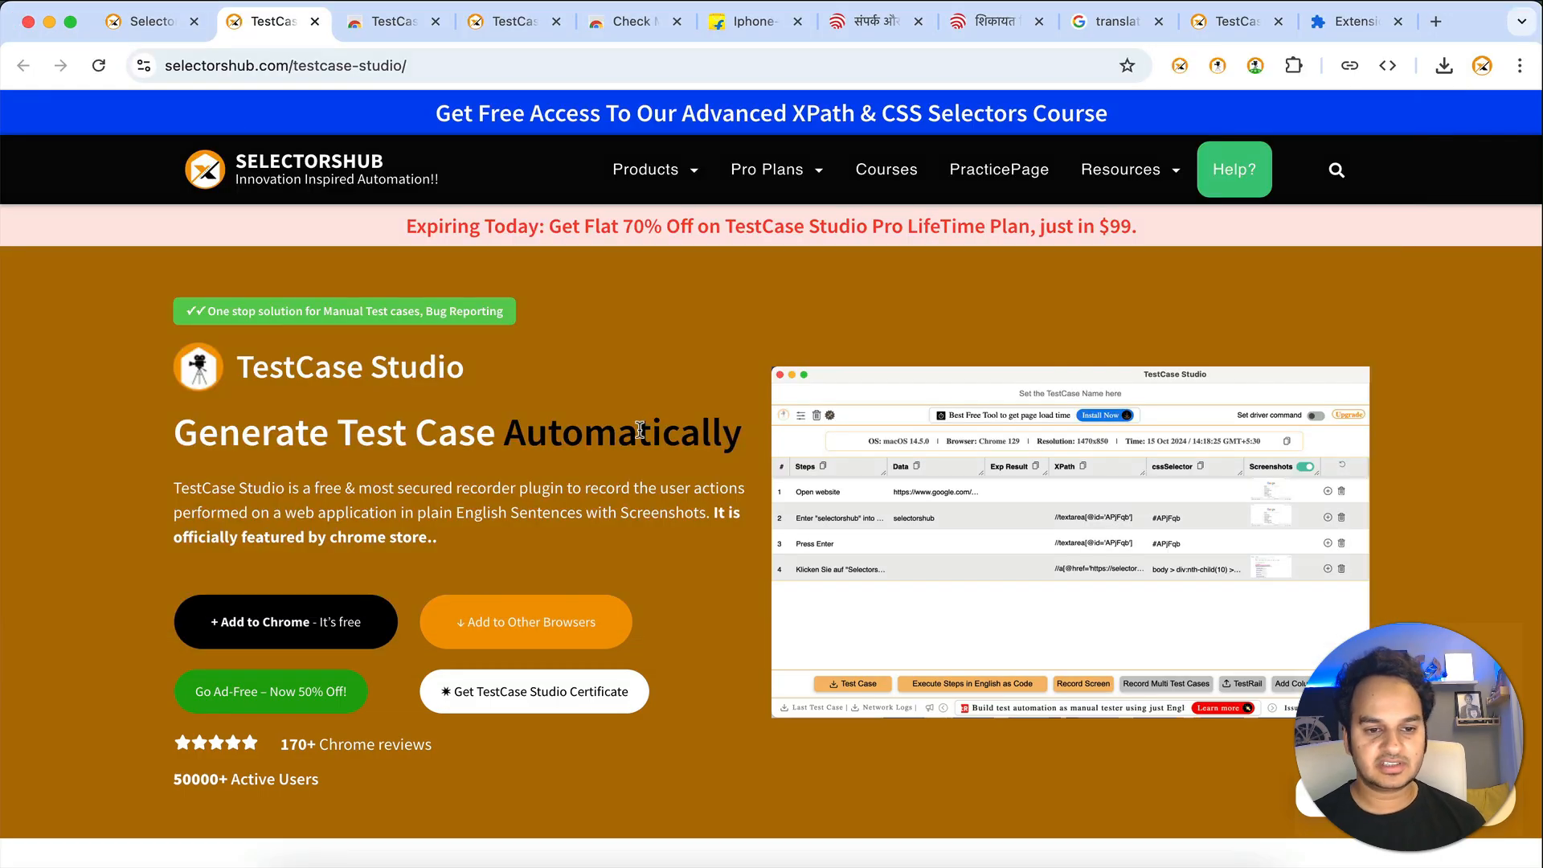